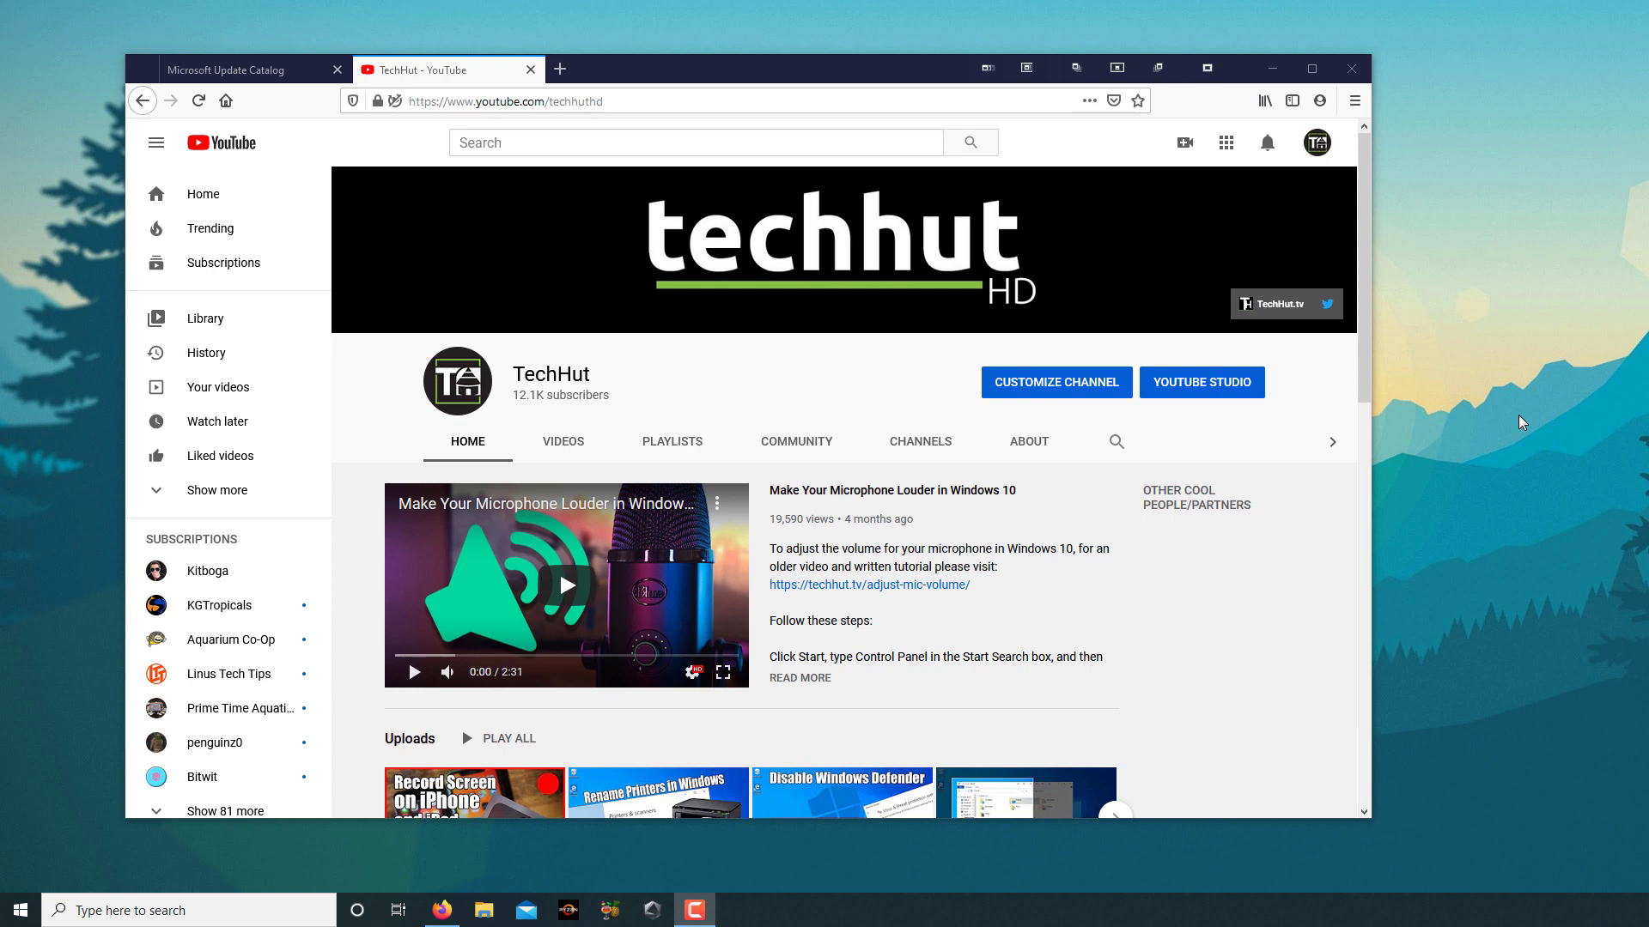
Minimize the Firefox YouTube window and bring up the Windows search panel.
click(1271, 68)
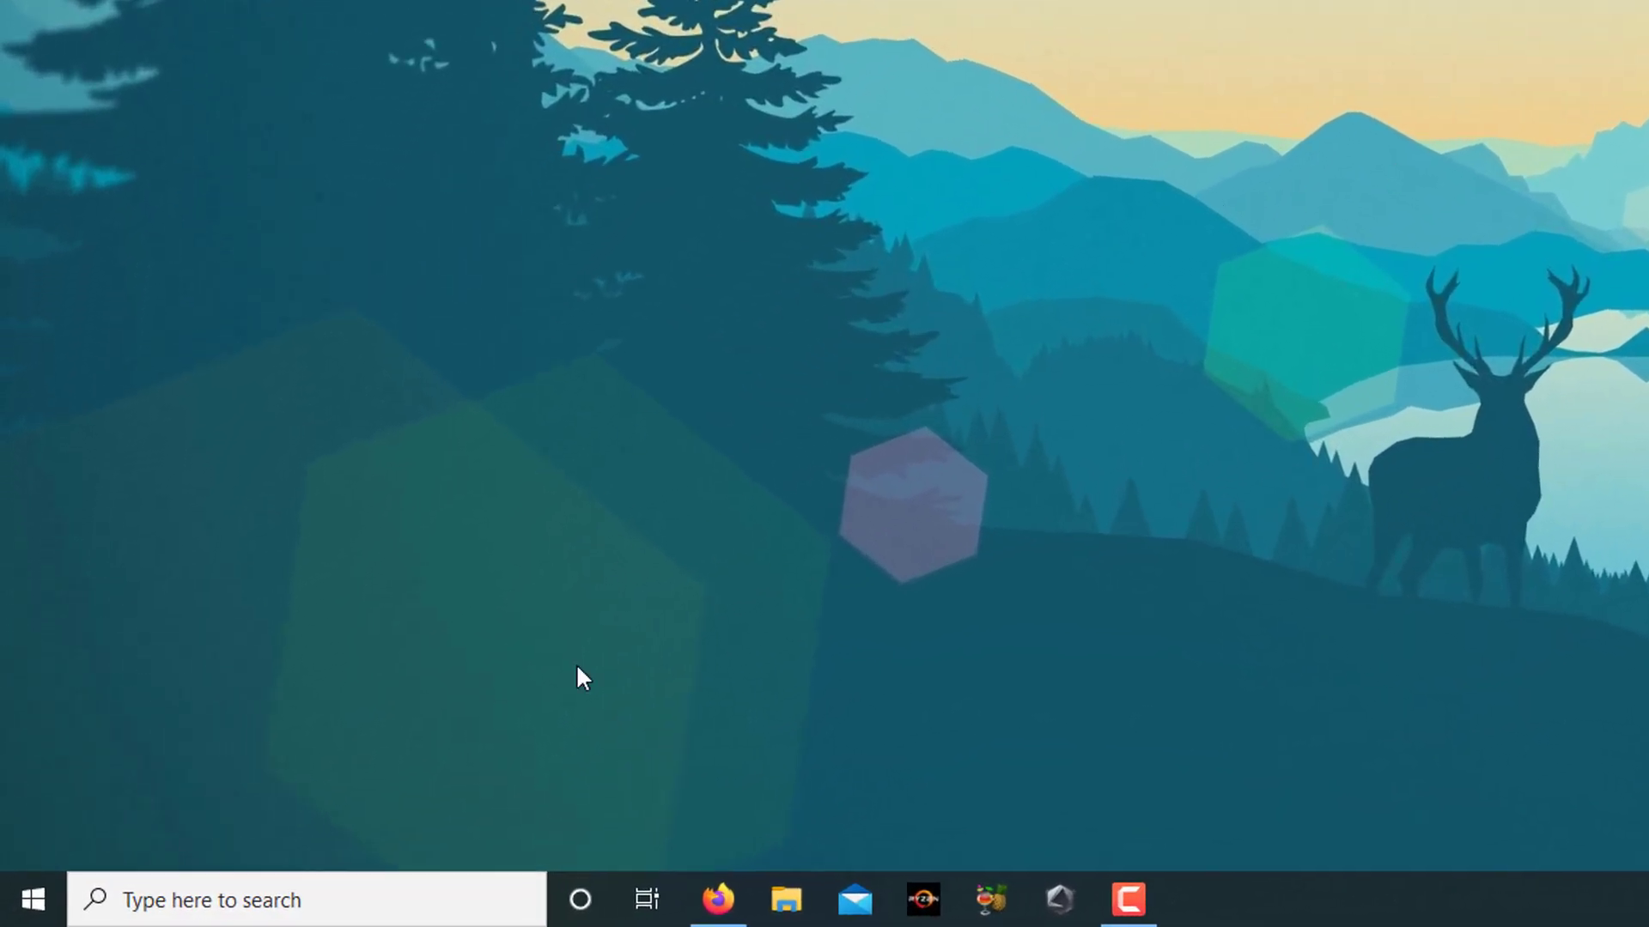
click(401, 909)
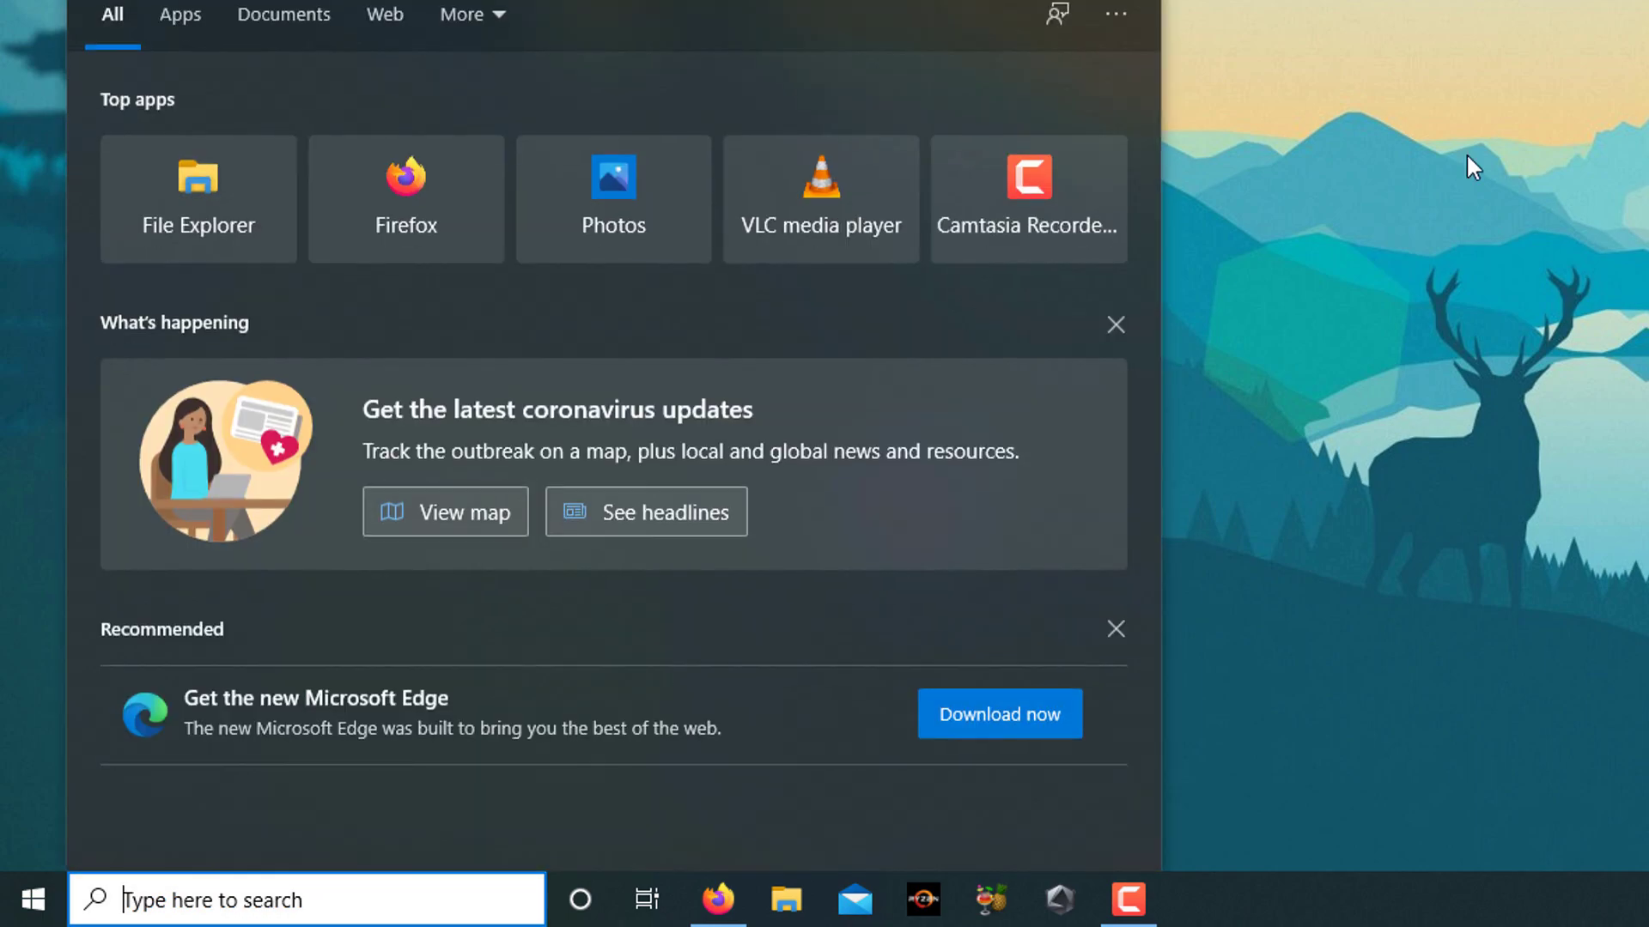
click(1347, 293)
click(294, 900)
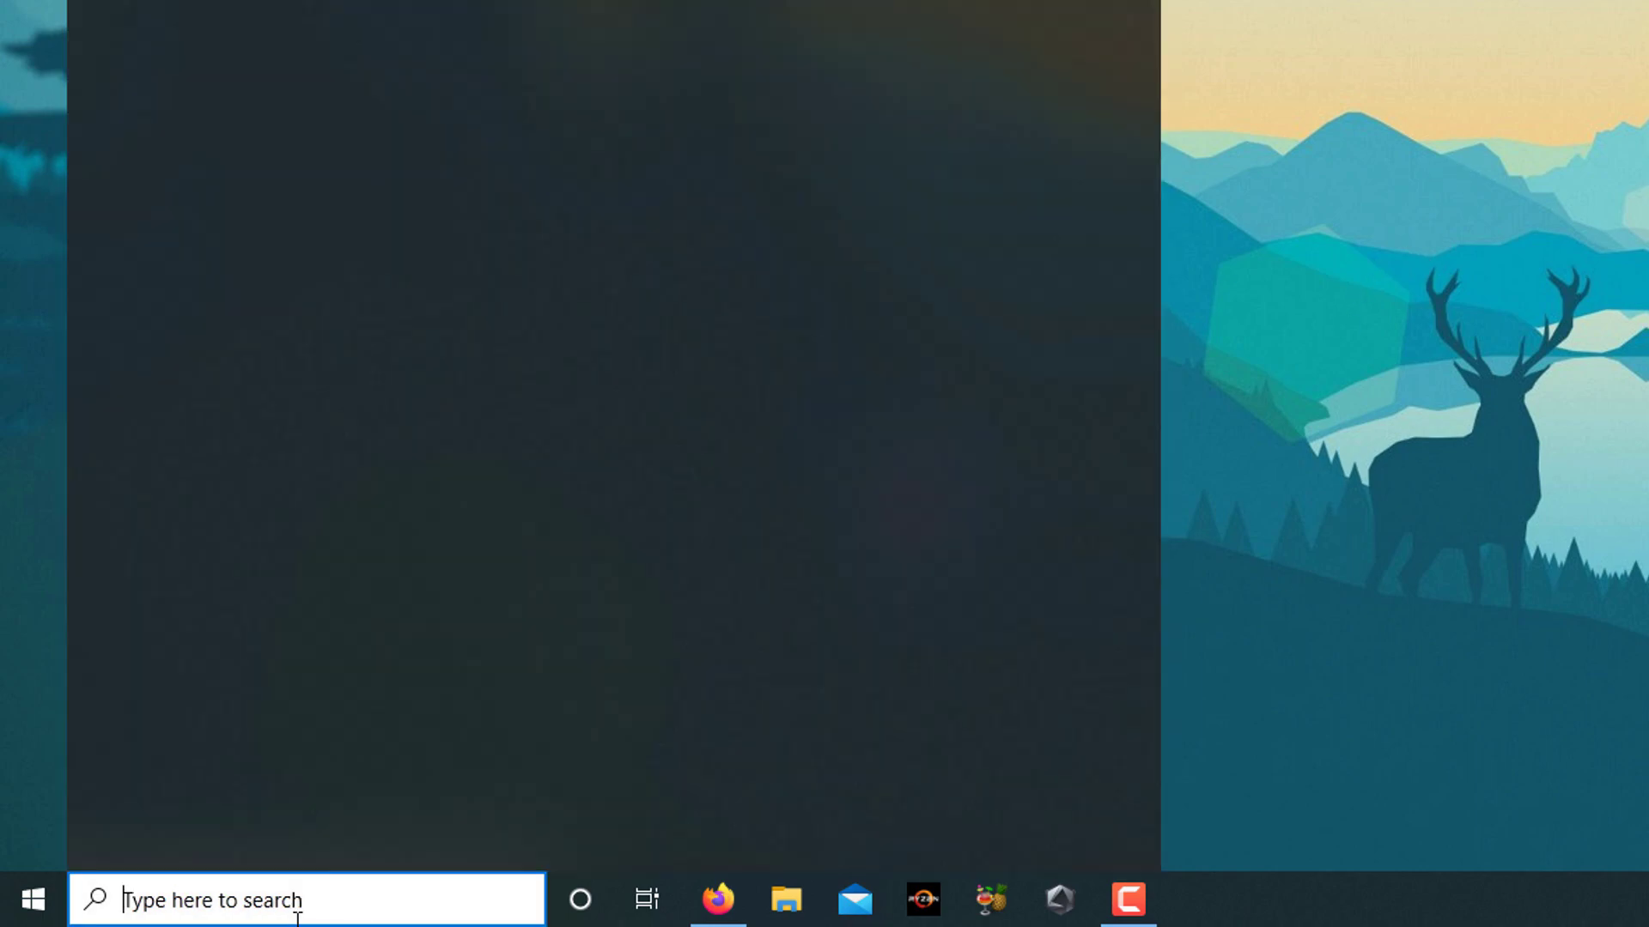
Open Windows Update settings from search and check for updates, confirming the PC is up to date.
text(windo)
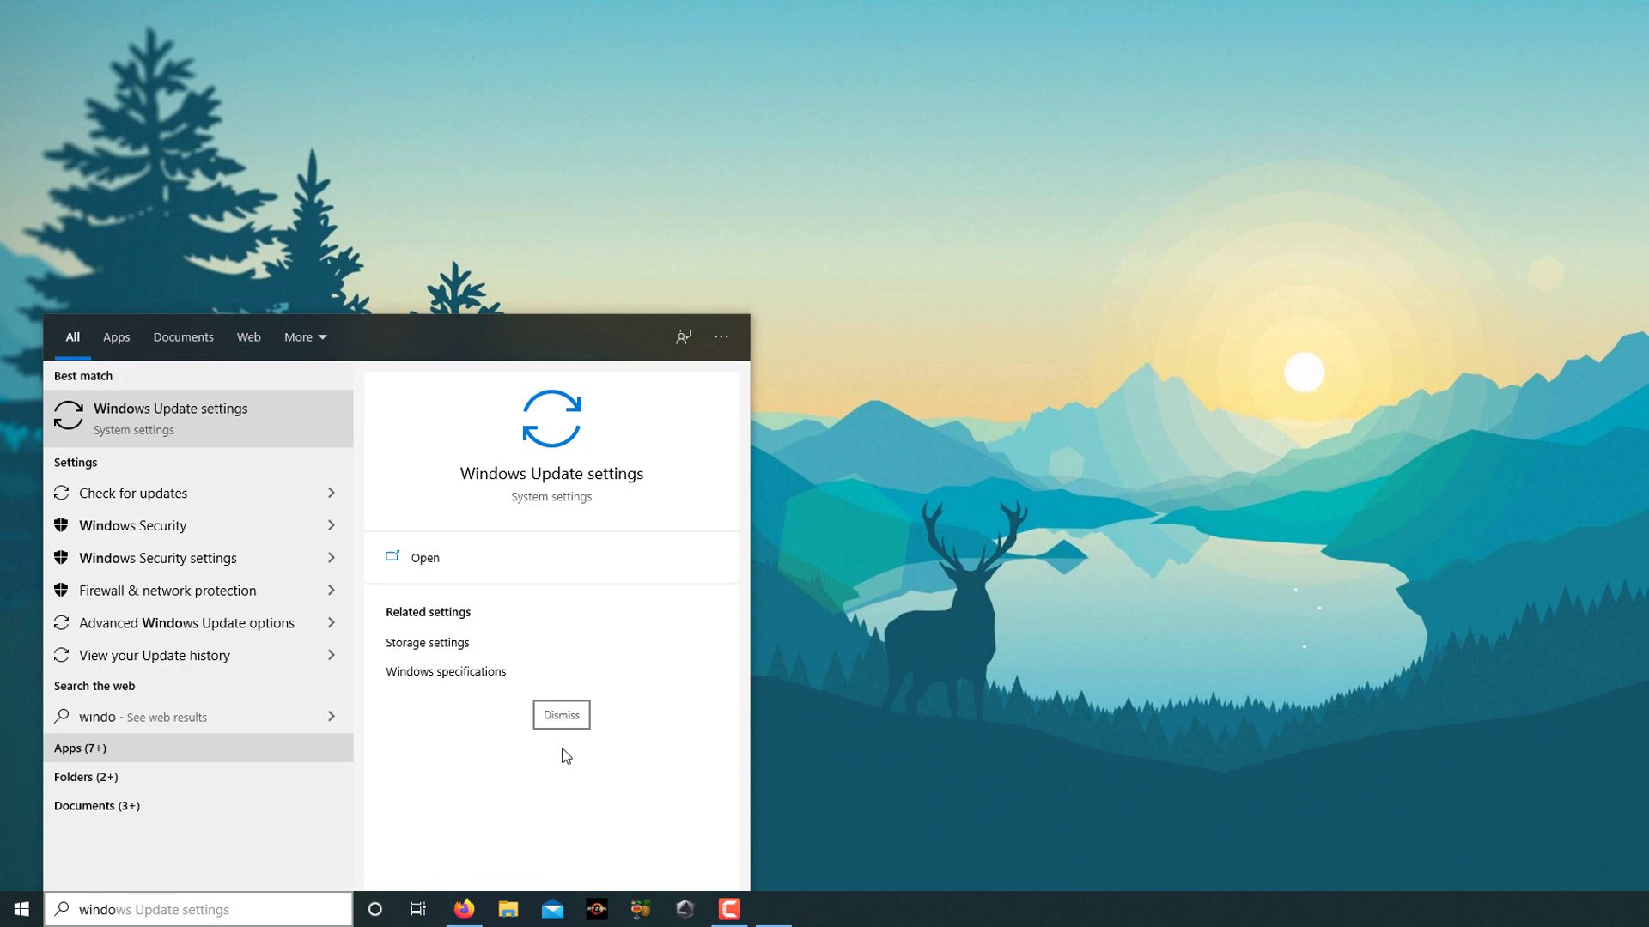
key(Return)
drag(1396, 196, 963, 197)
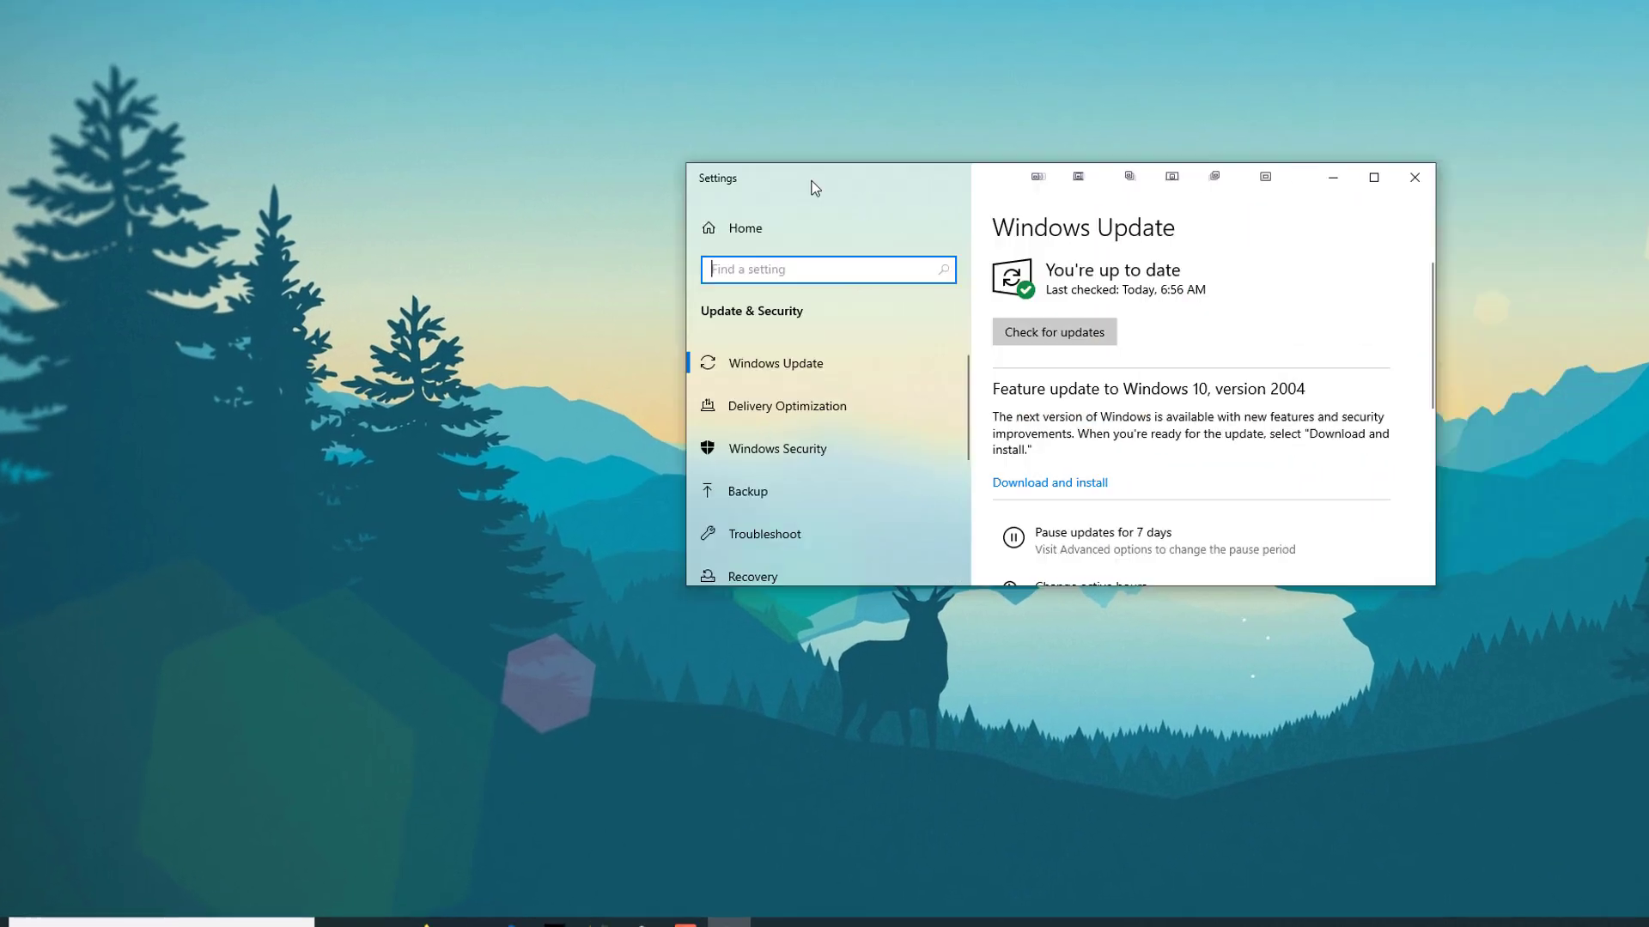
click(845, 378)
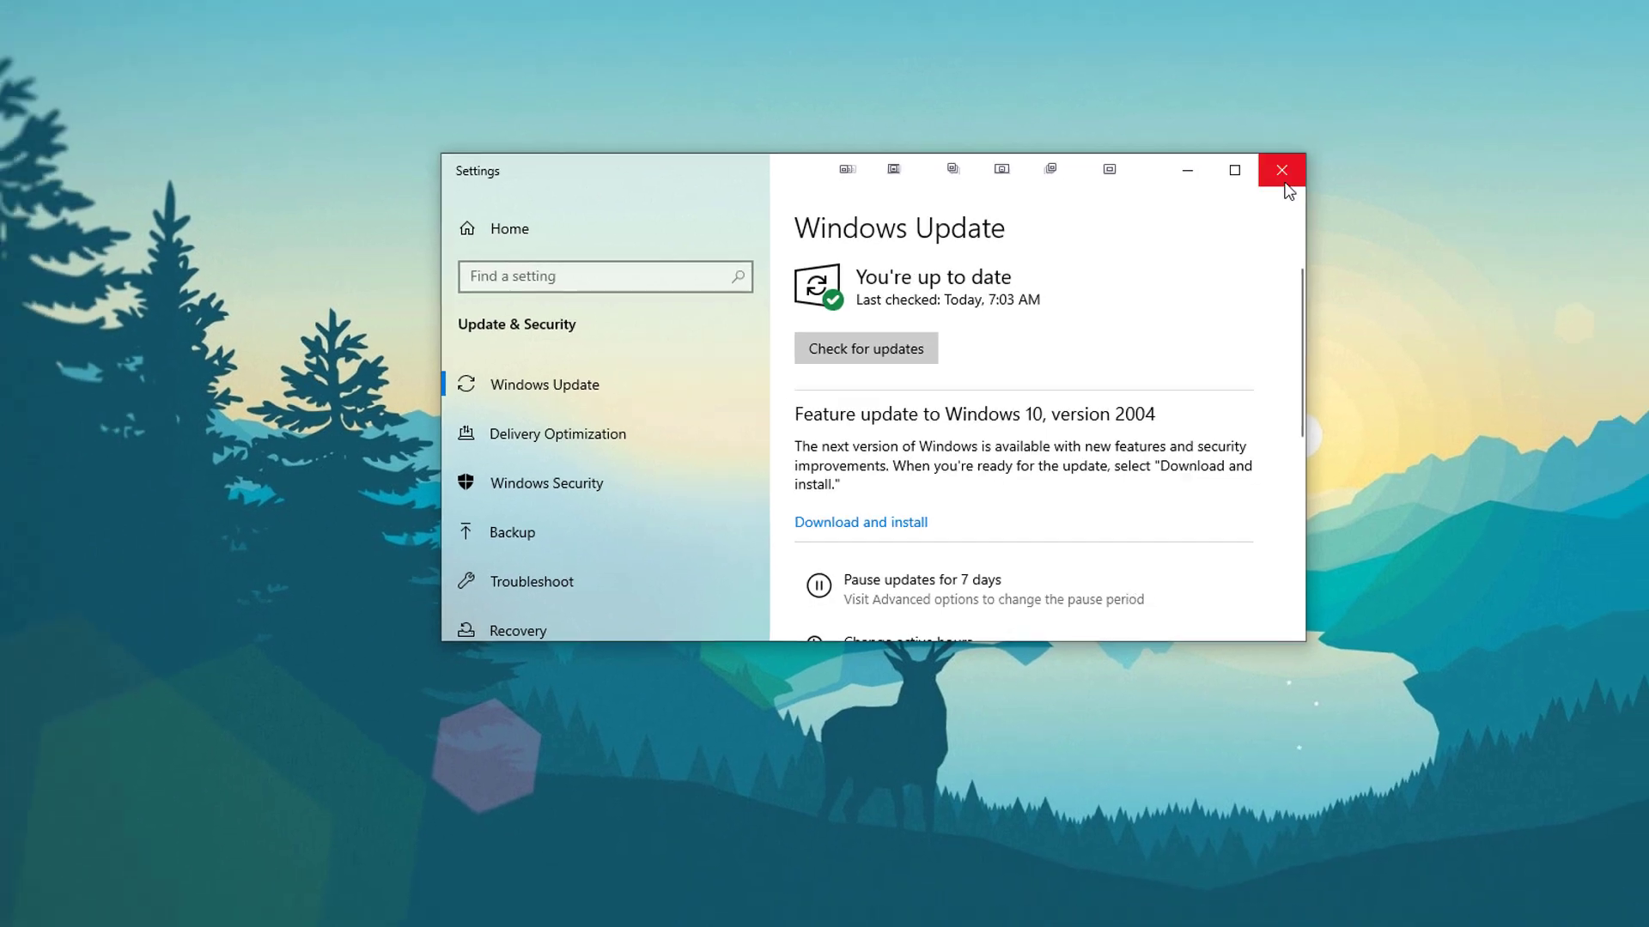
Close Settings and launch Device Manager from Windows search.
click(1351, 161)
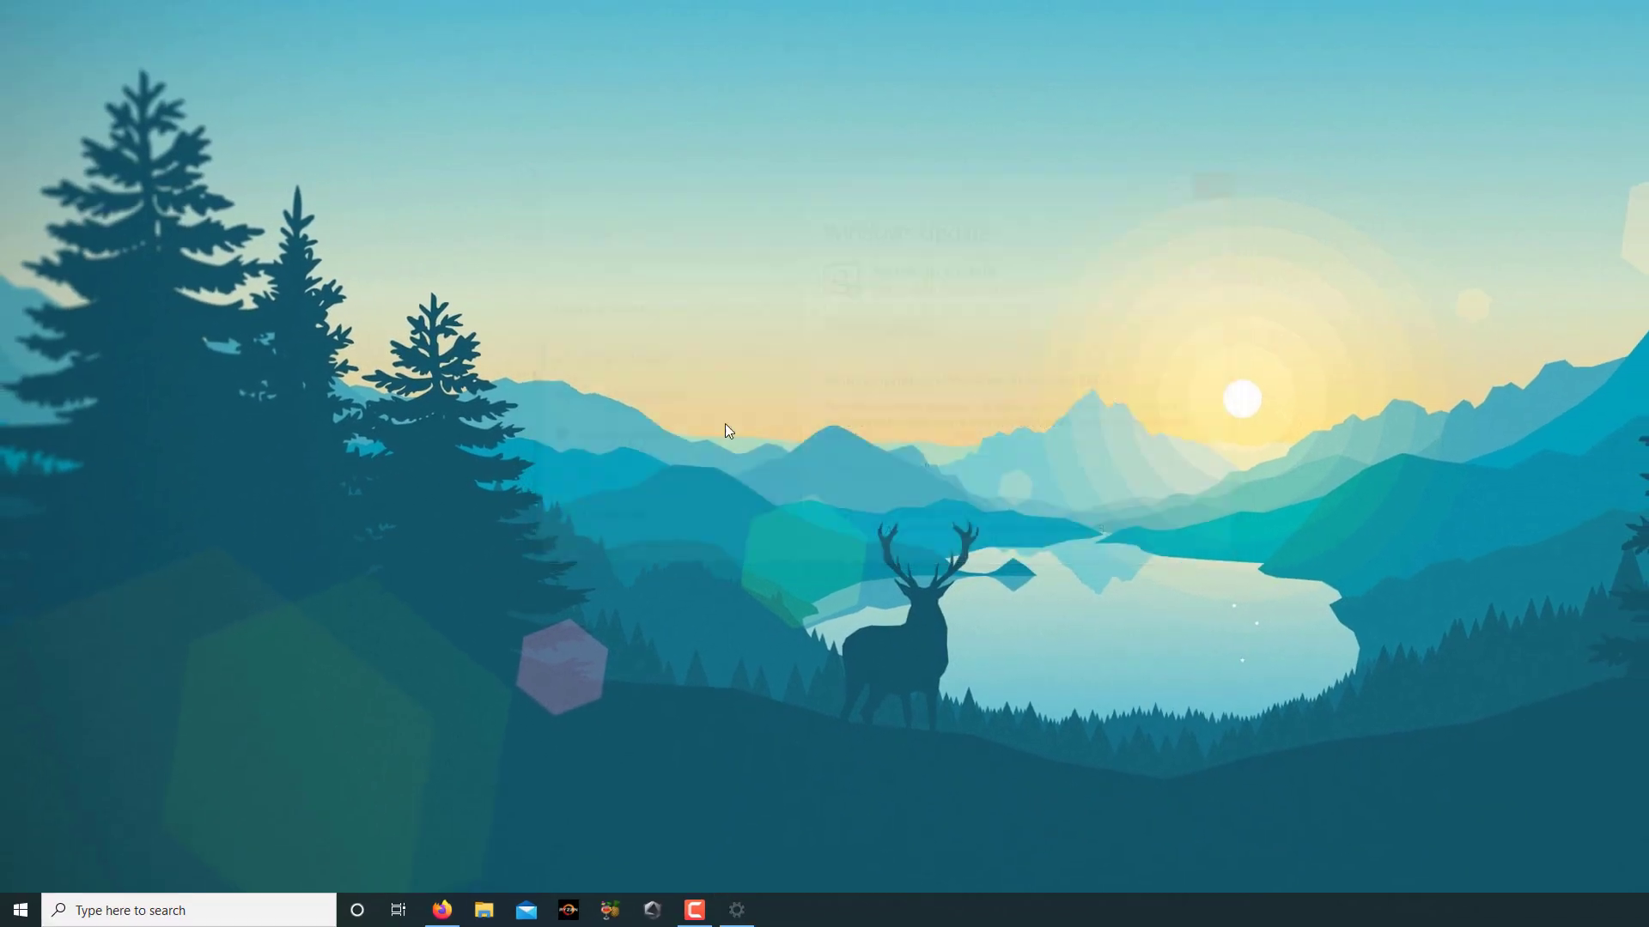
click(257, 908)
text(de)
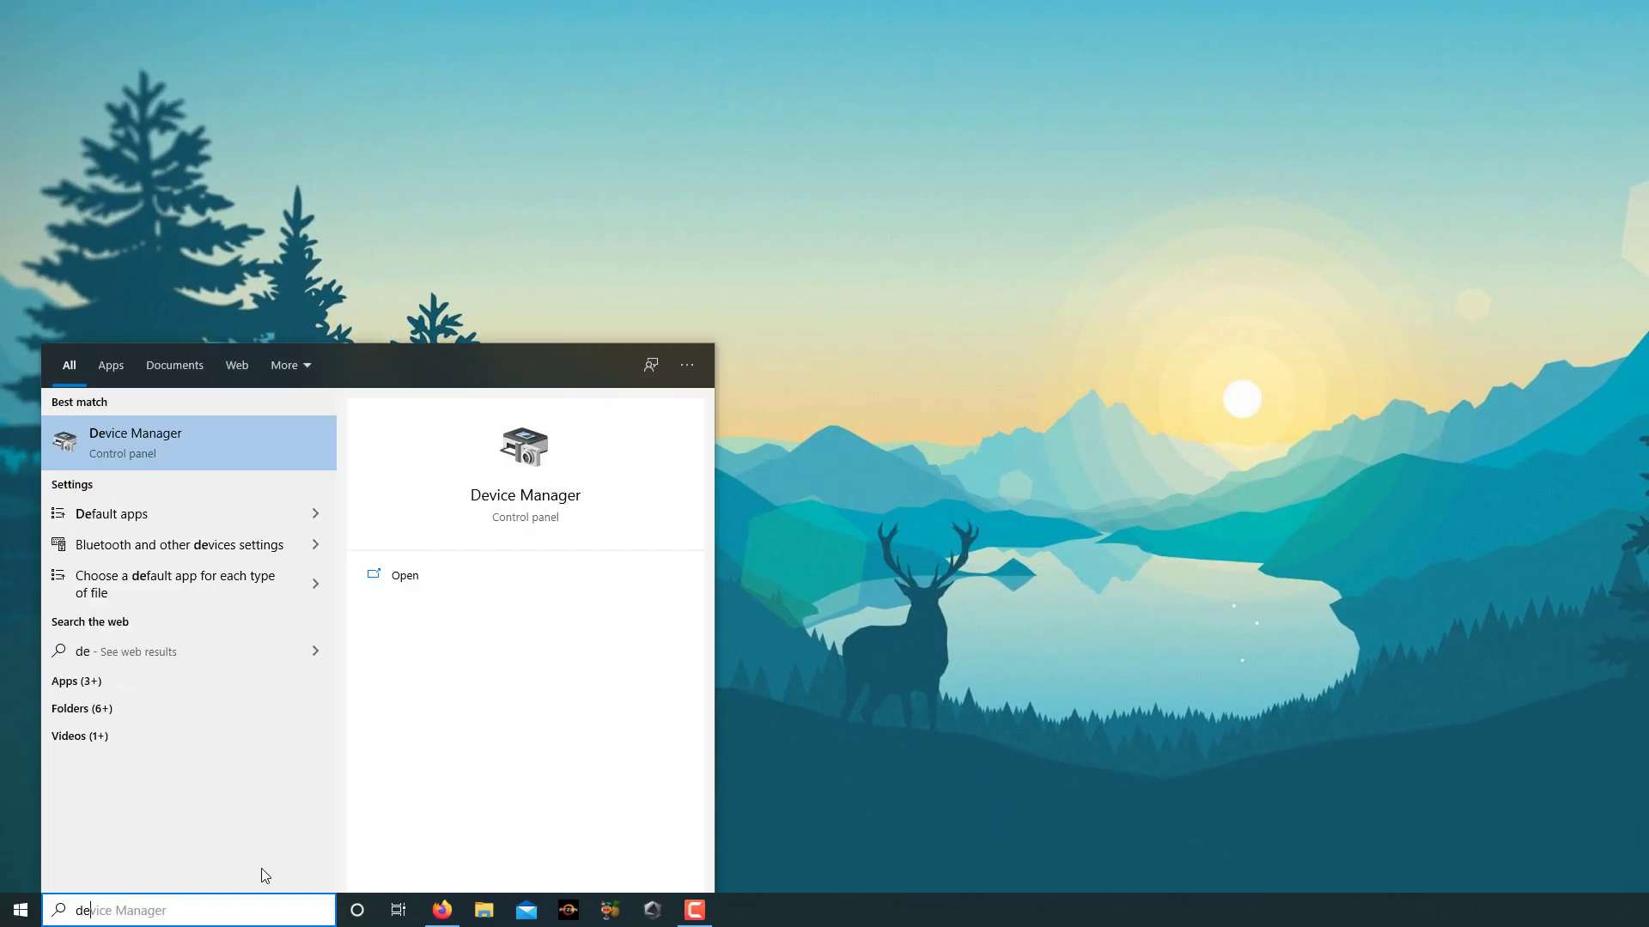
key(Return)
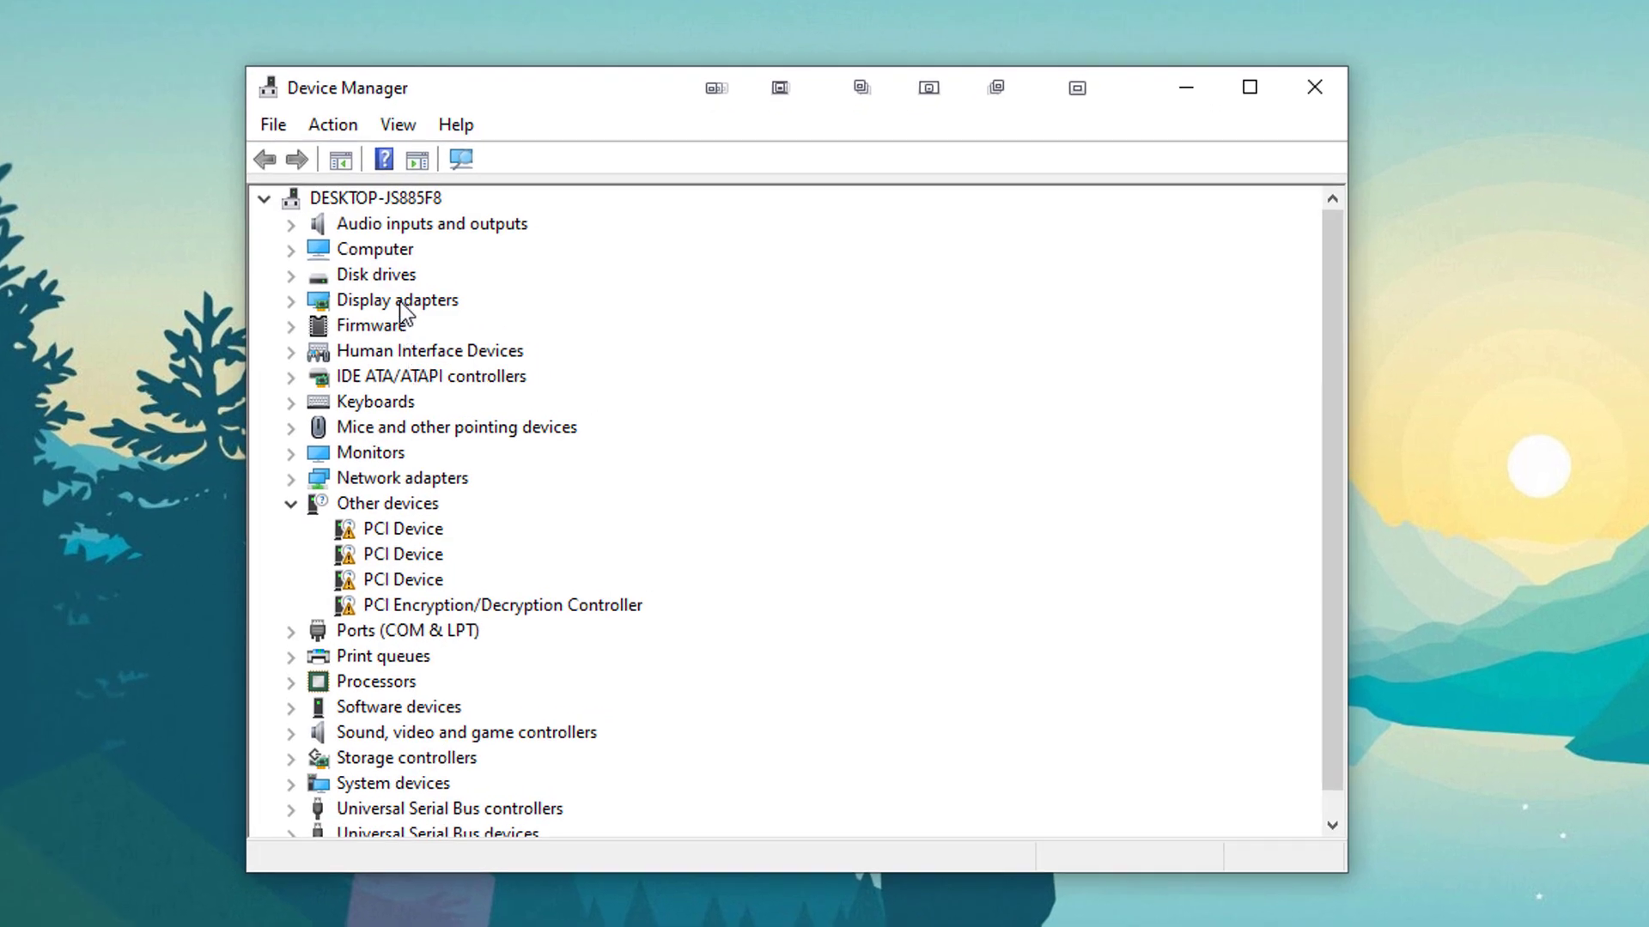
Expand Display adapters and select the NVIDIA GeForce GTX 1650 SUPER.
scroll(360, 533, down, 1)
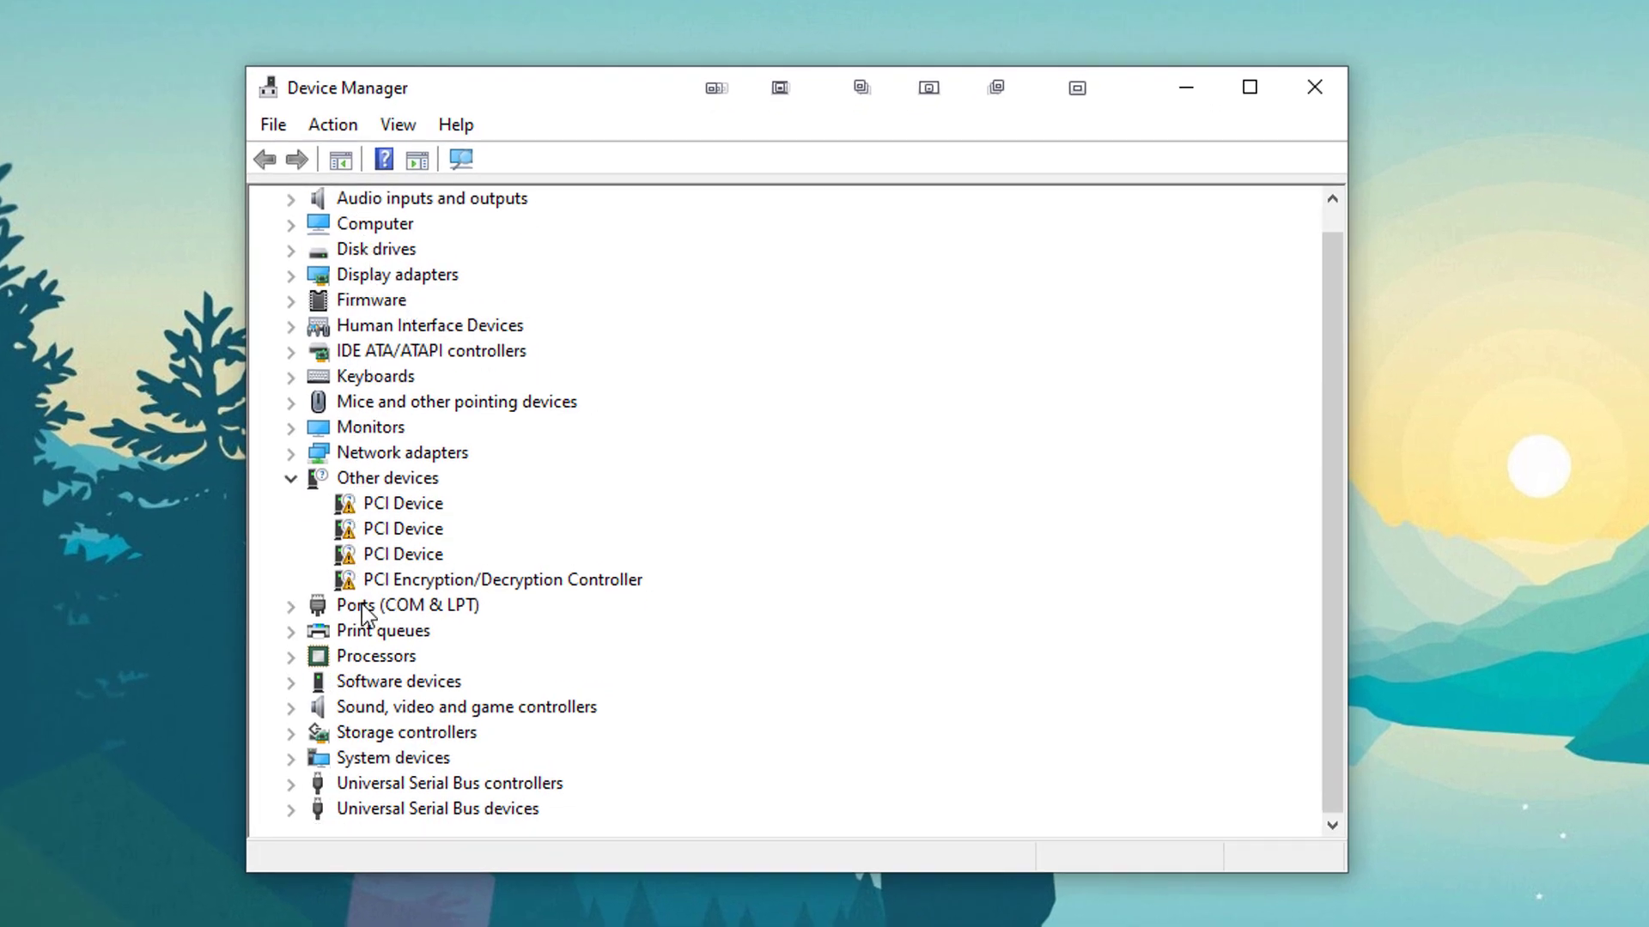
scroll(424, 750, up, 1)
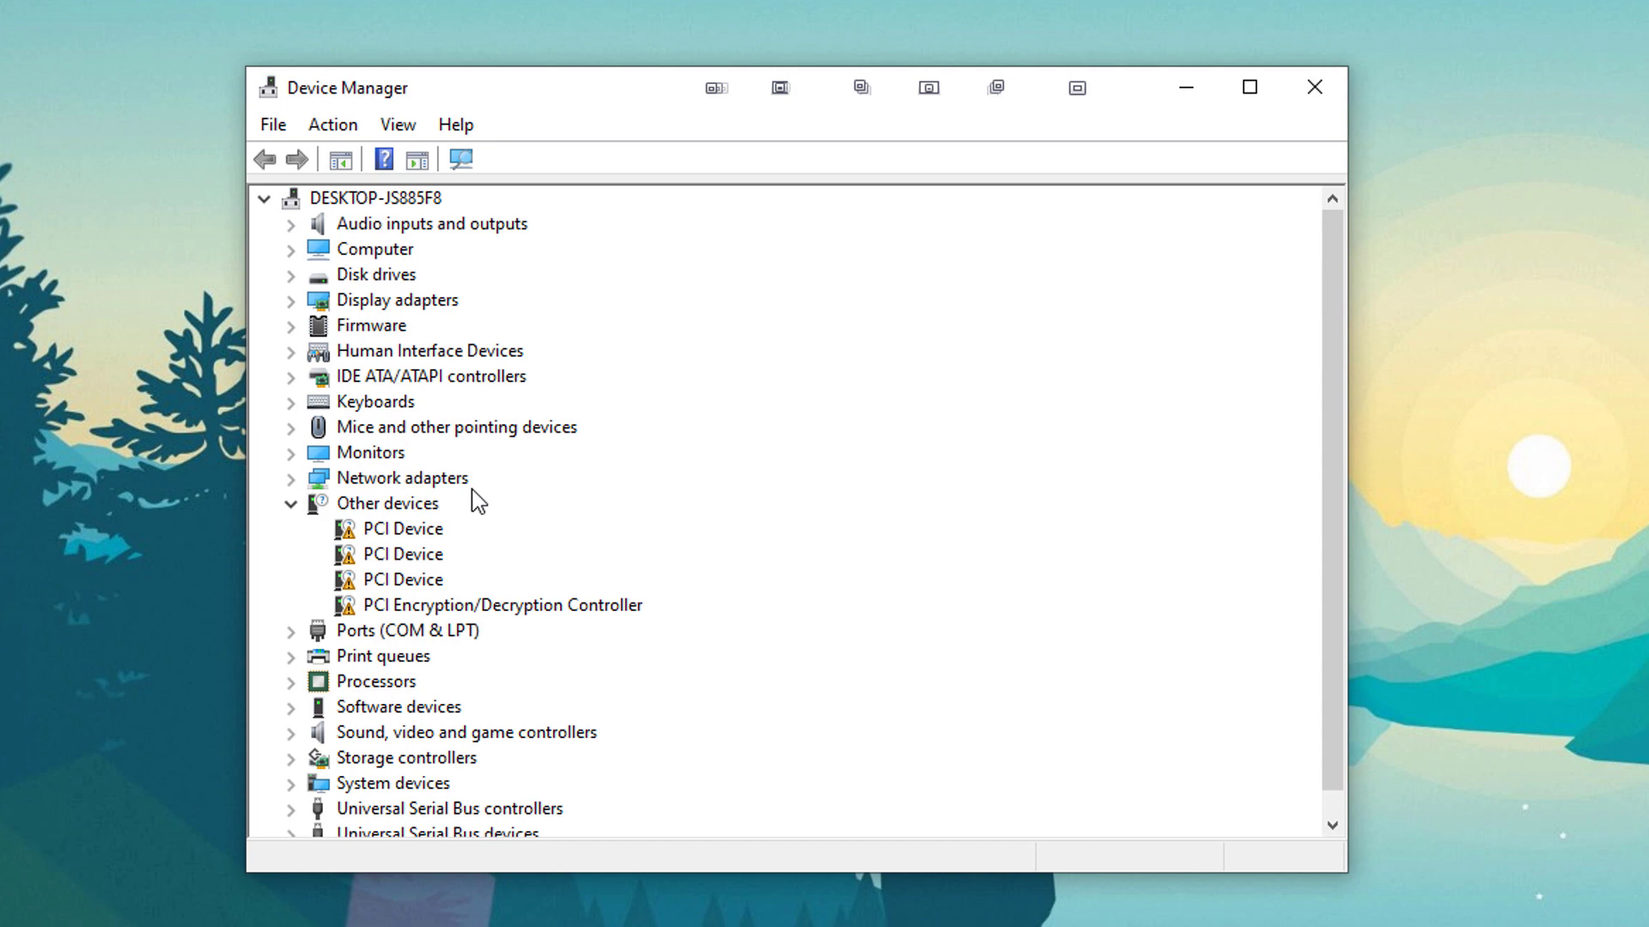
click(290, 301)
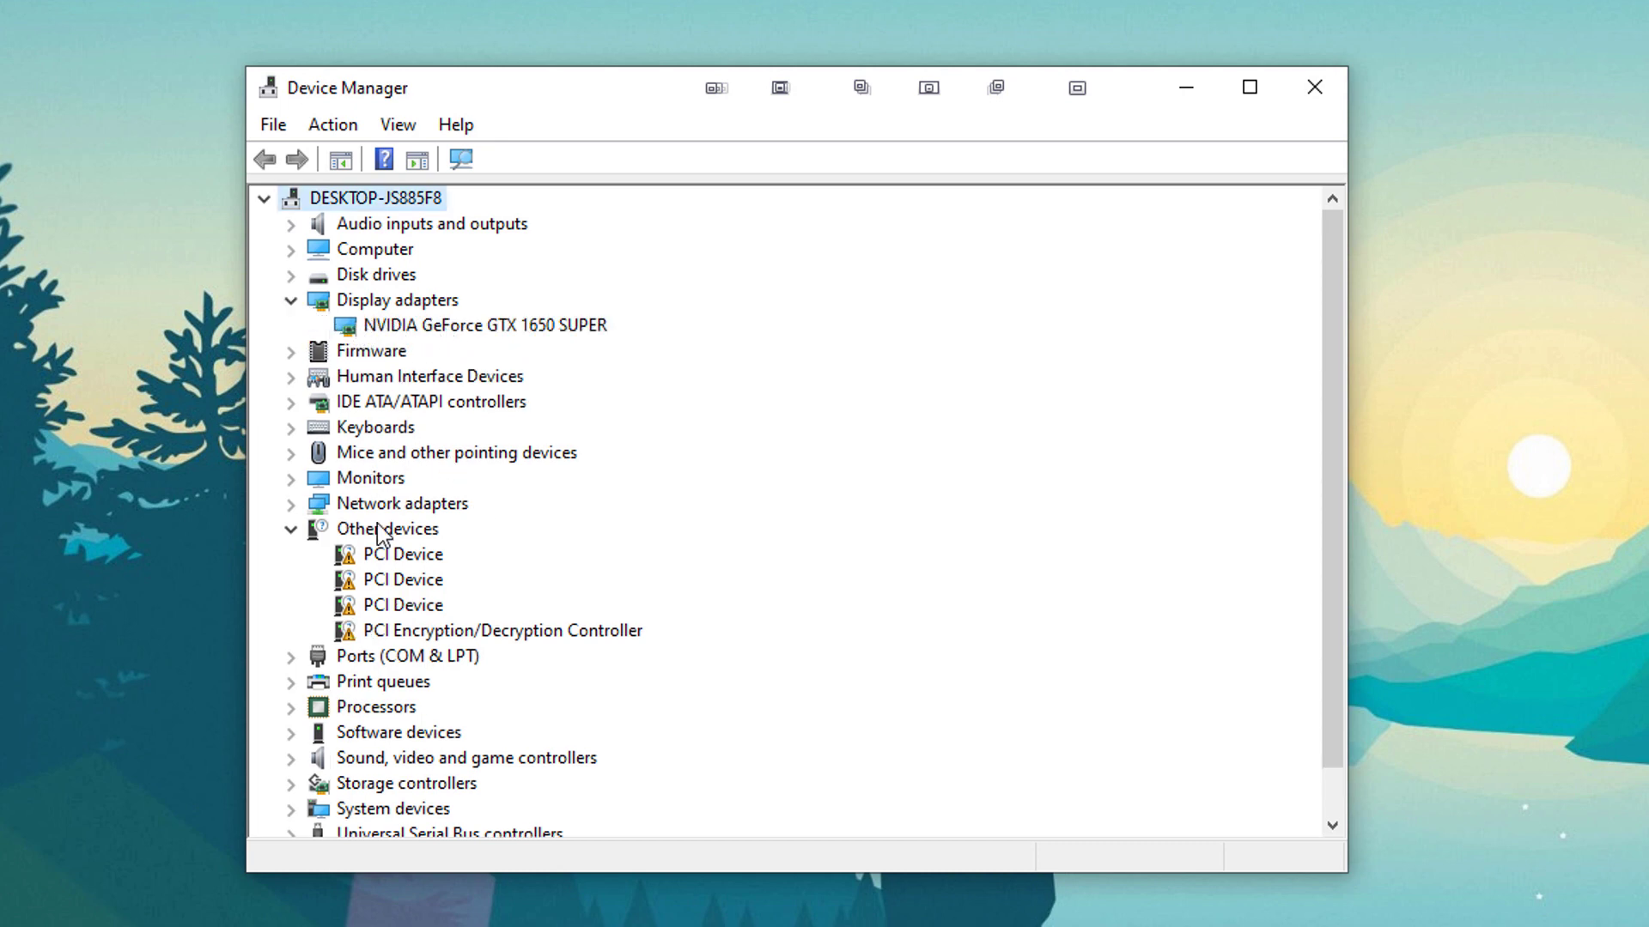
click(345, 558)
click(439, 325)
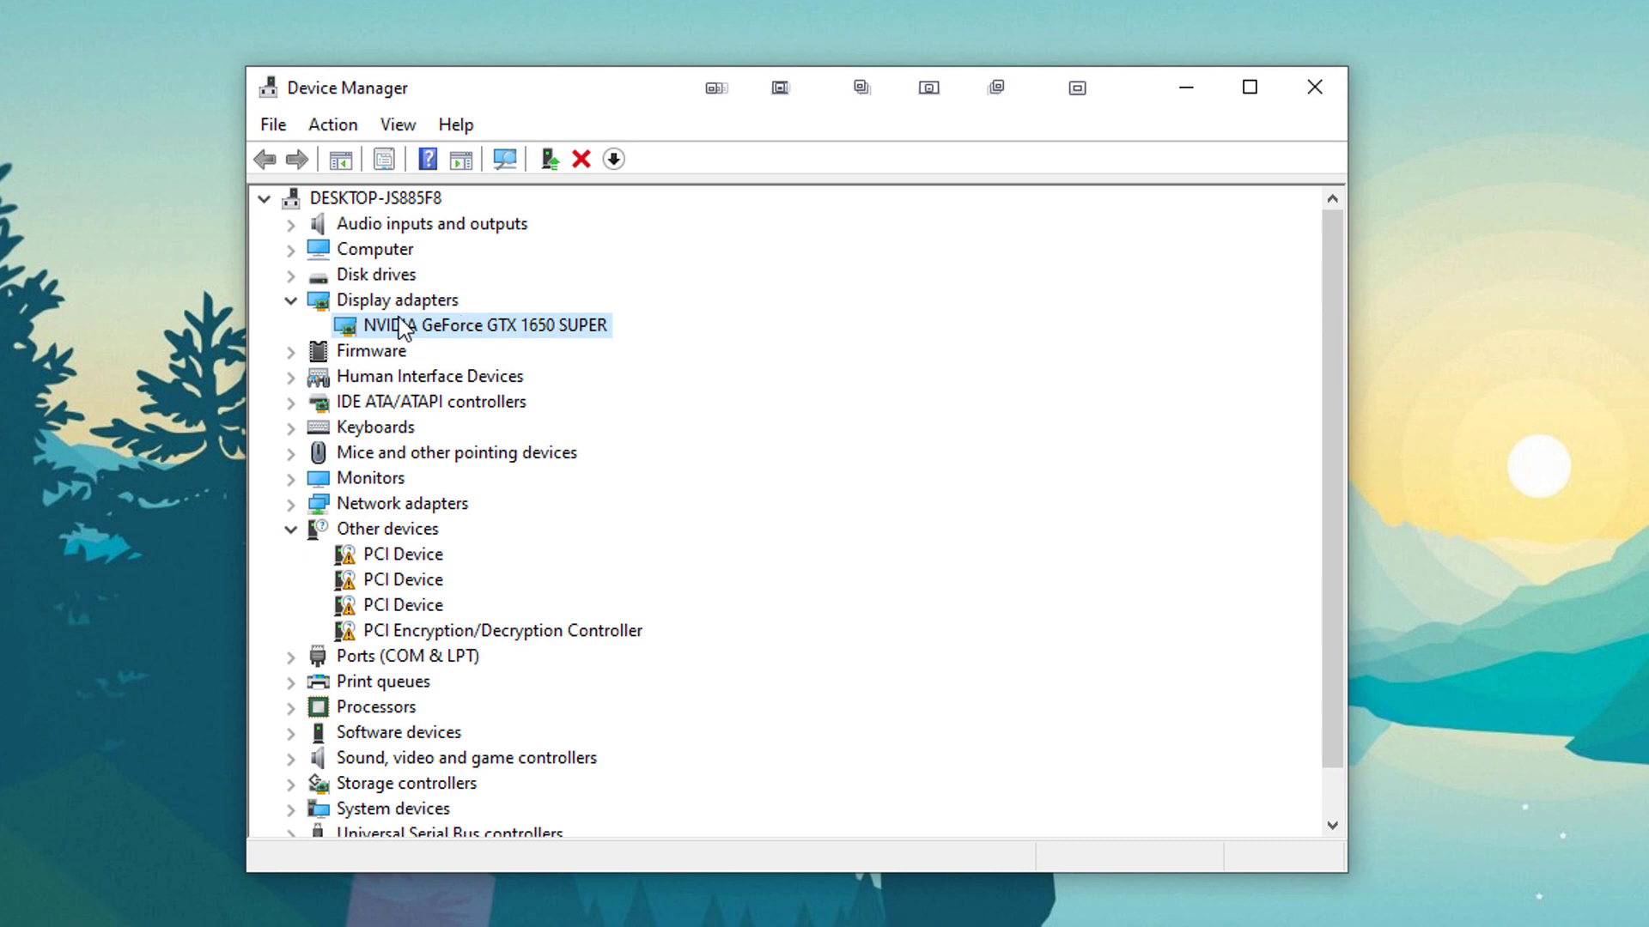
Search automatically for an updated NVIDIA GeForce GTX 1650 SUPER driver, then check Windows Update.
right_click(461, 329)
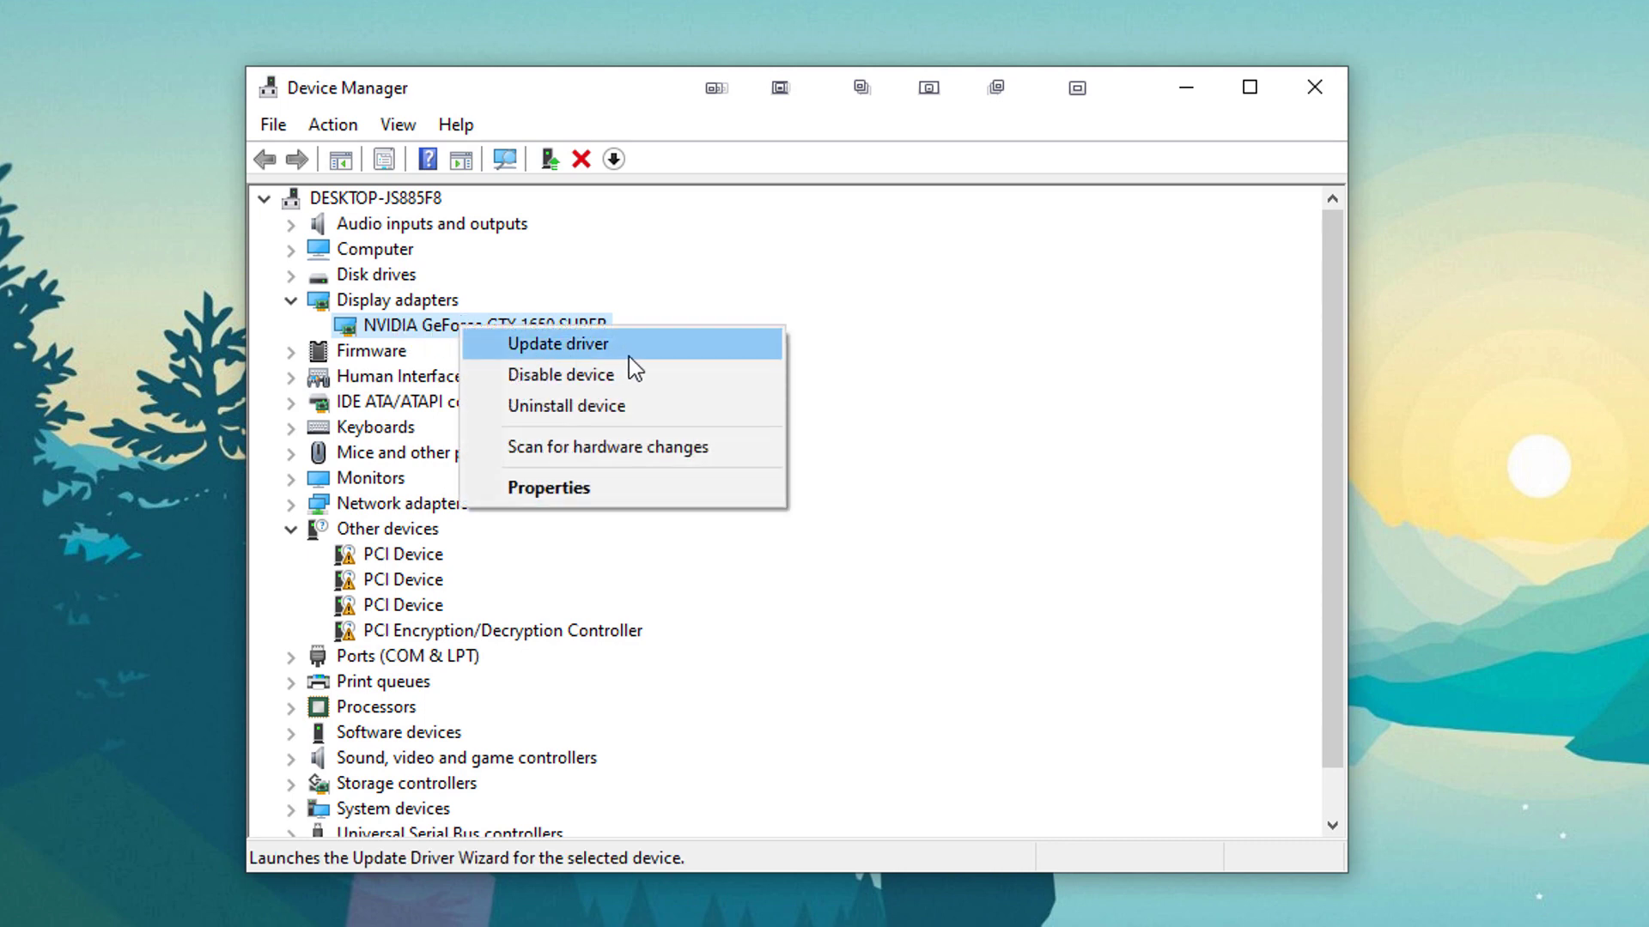
click(538, 341)
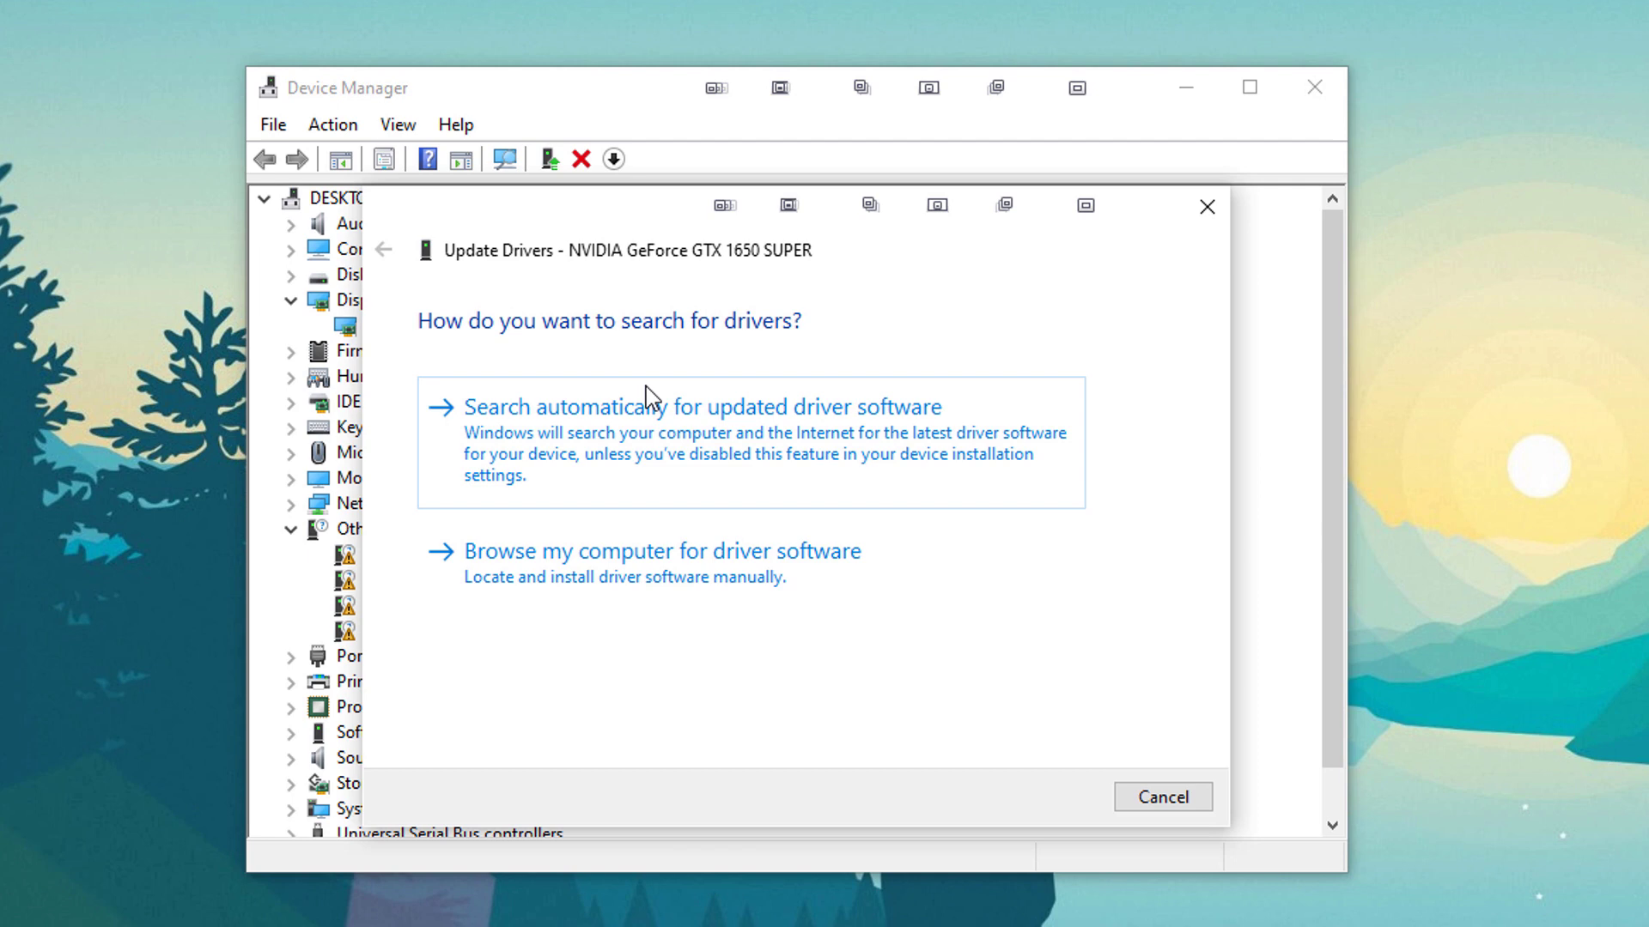
click(661, 456)
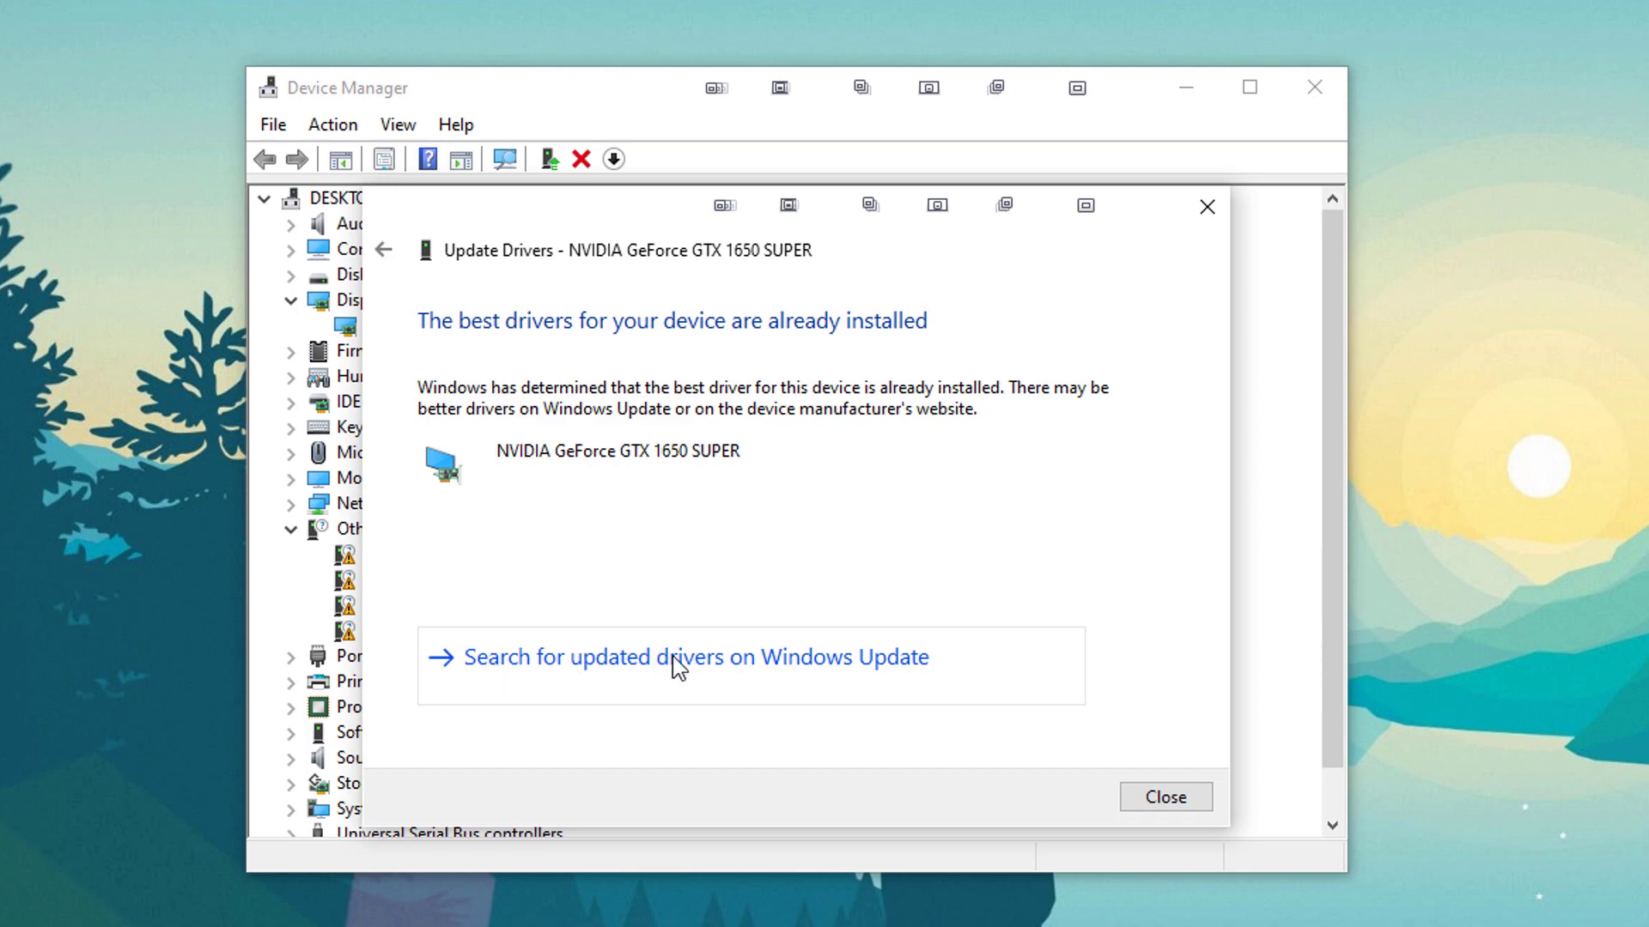
click(794, 666)
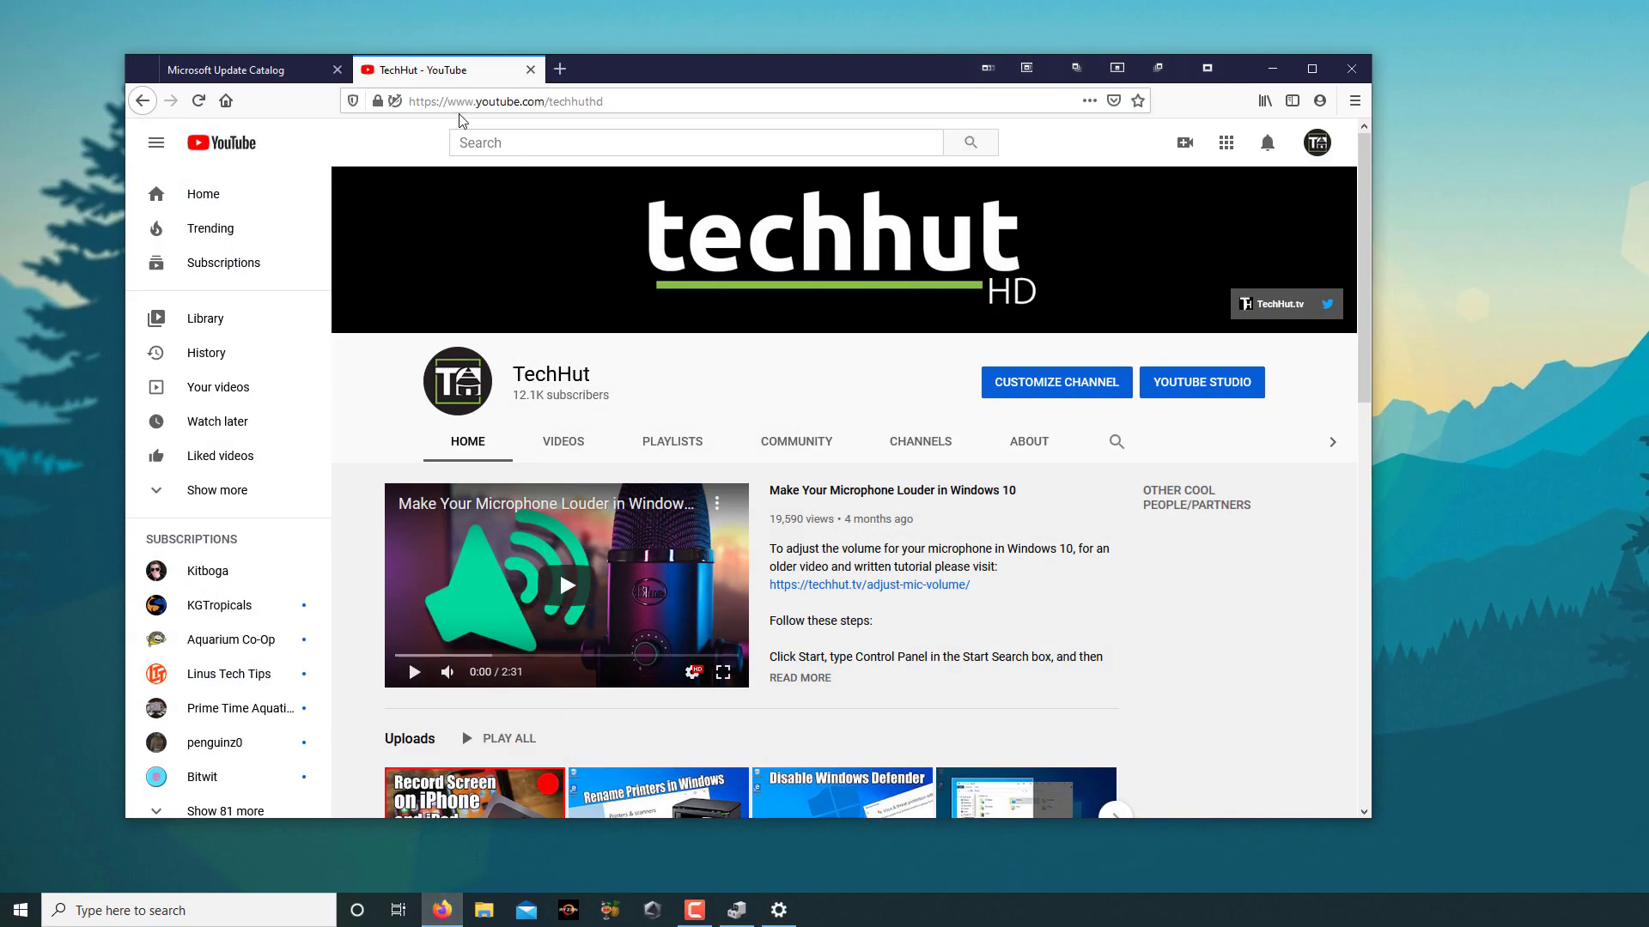
Search Google for 'lenvo driver update' in a new Firefox tab.
click(560, 69)
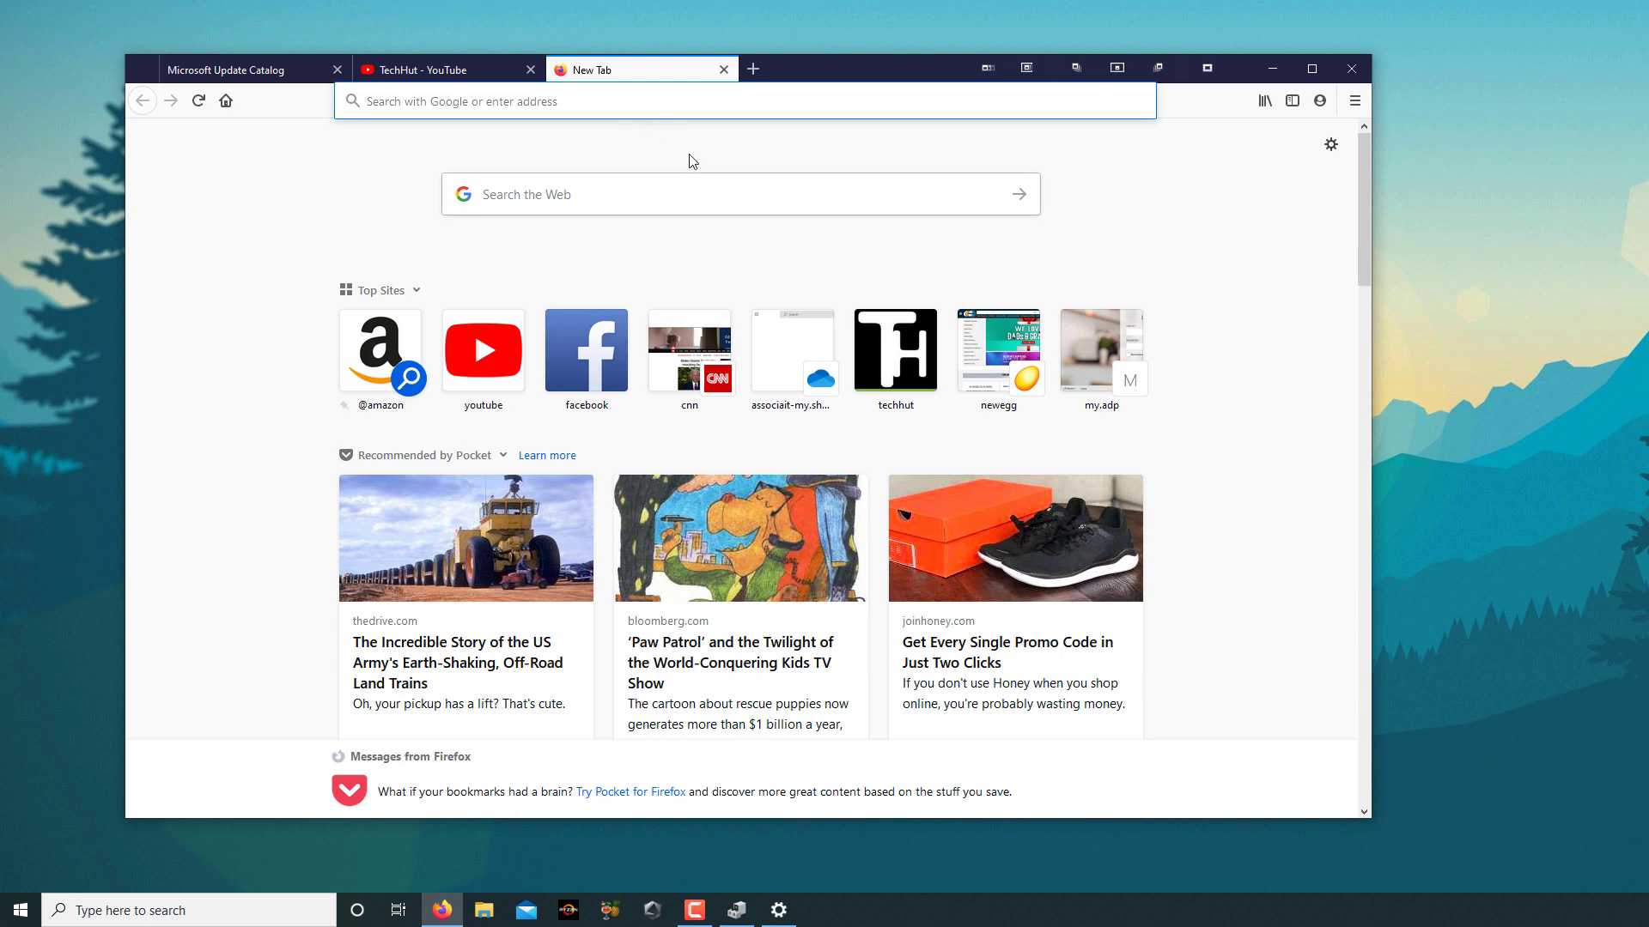
click(500, 99)
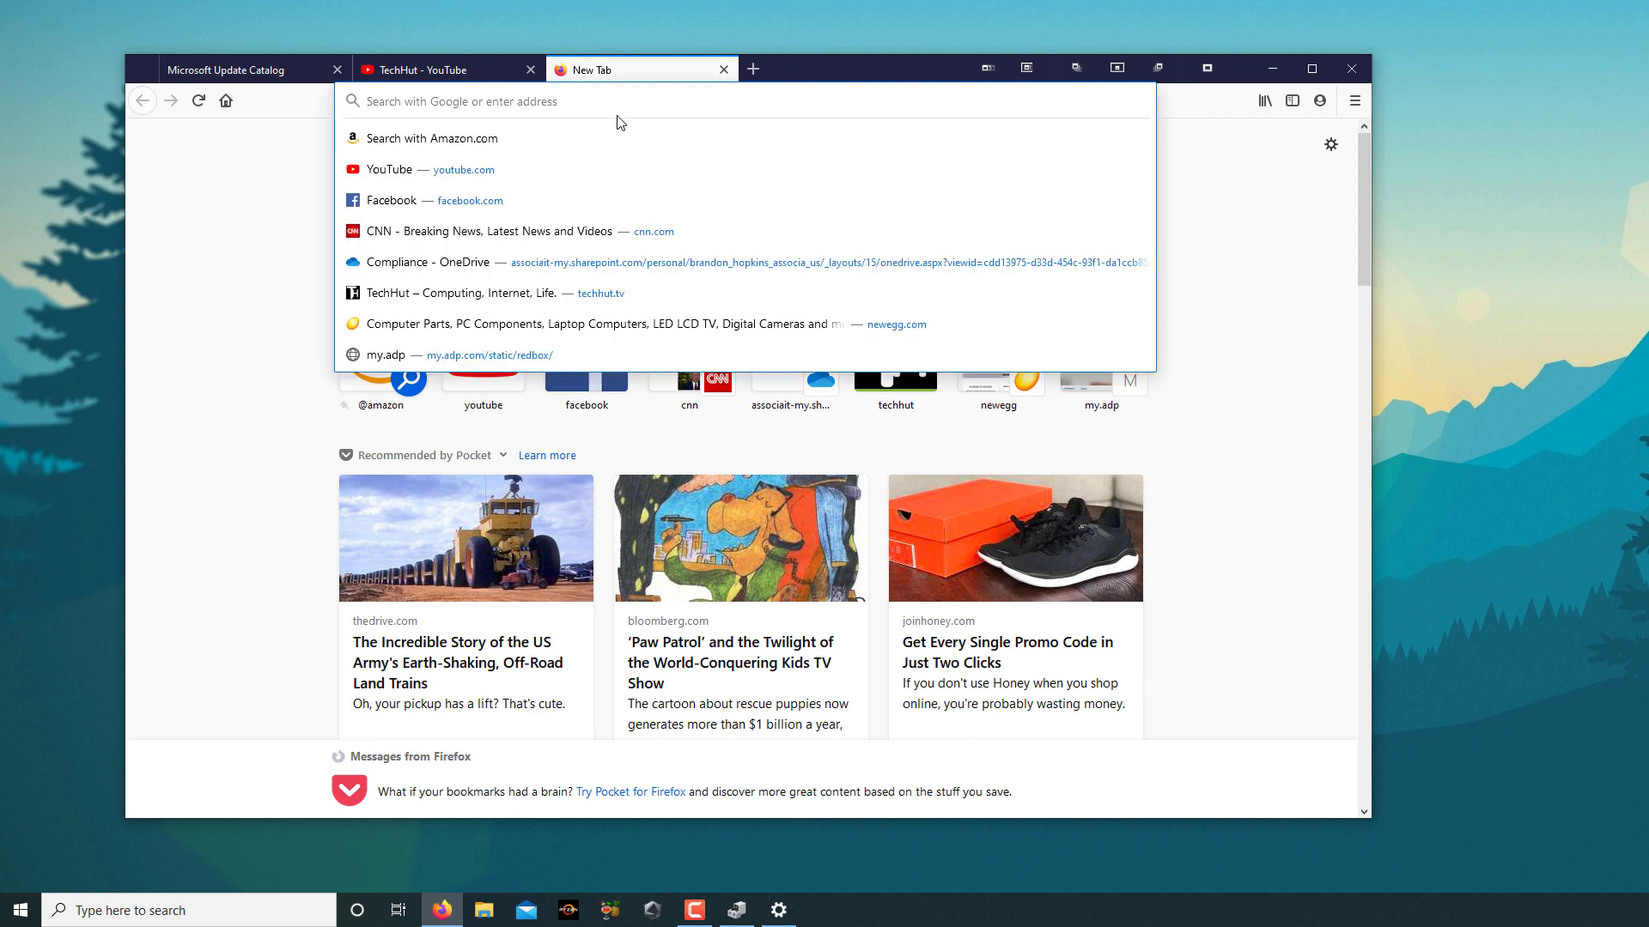
click(261, 673)
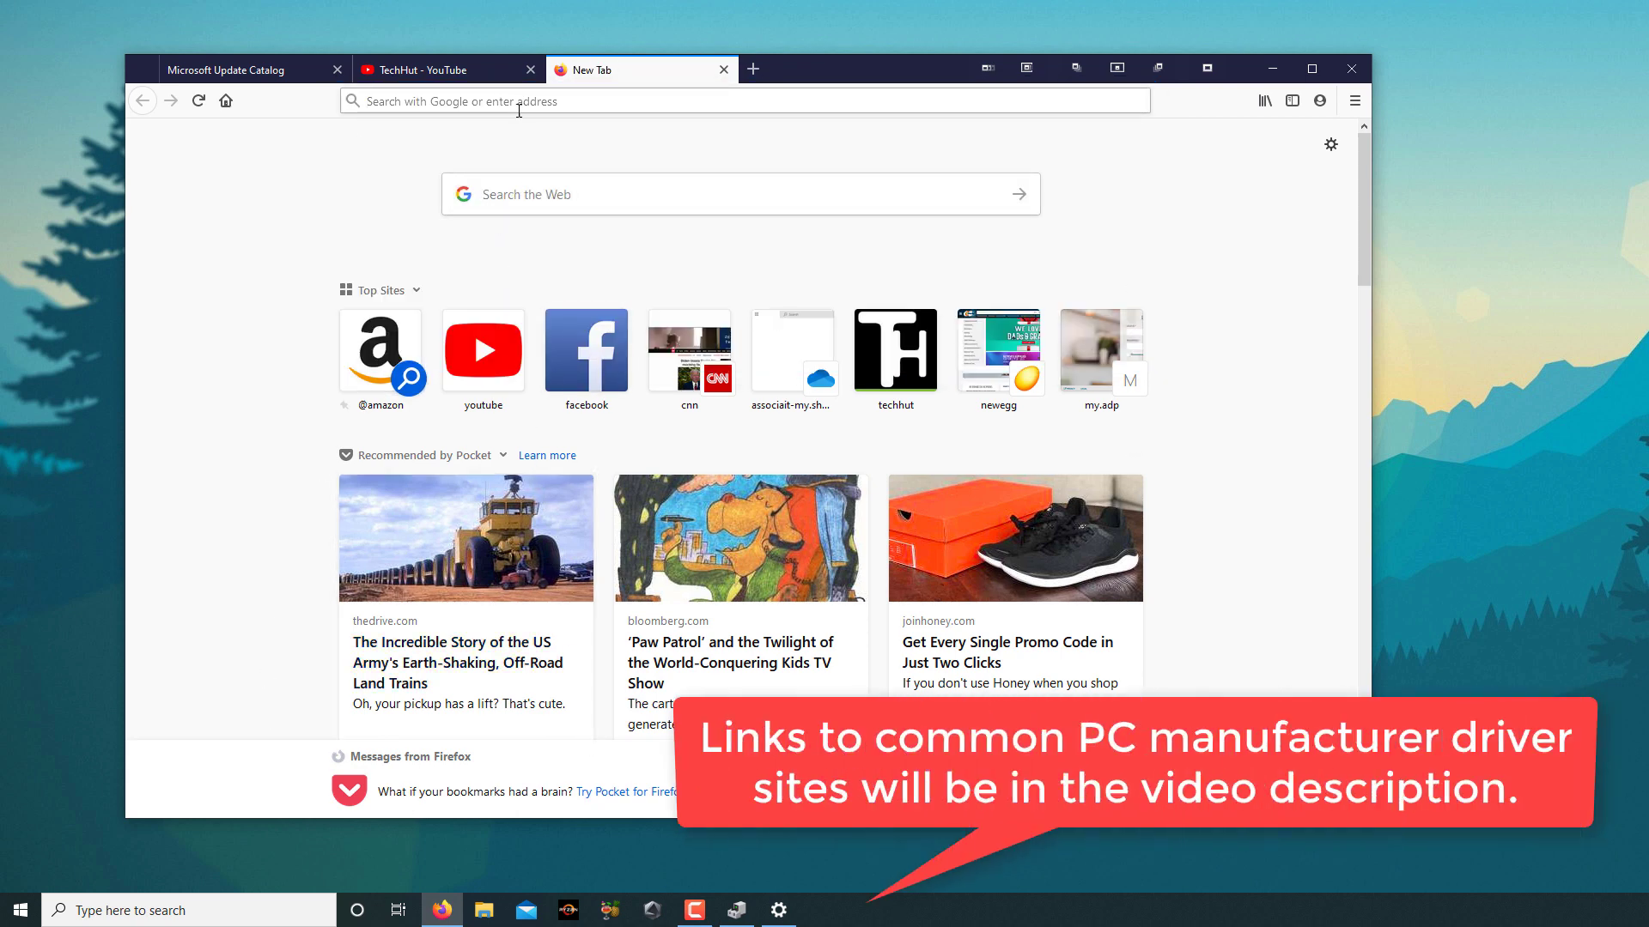
click(599, 111)
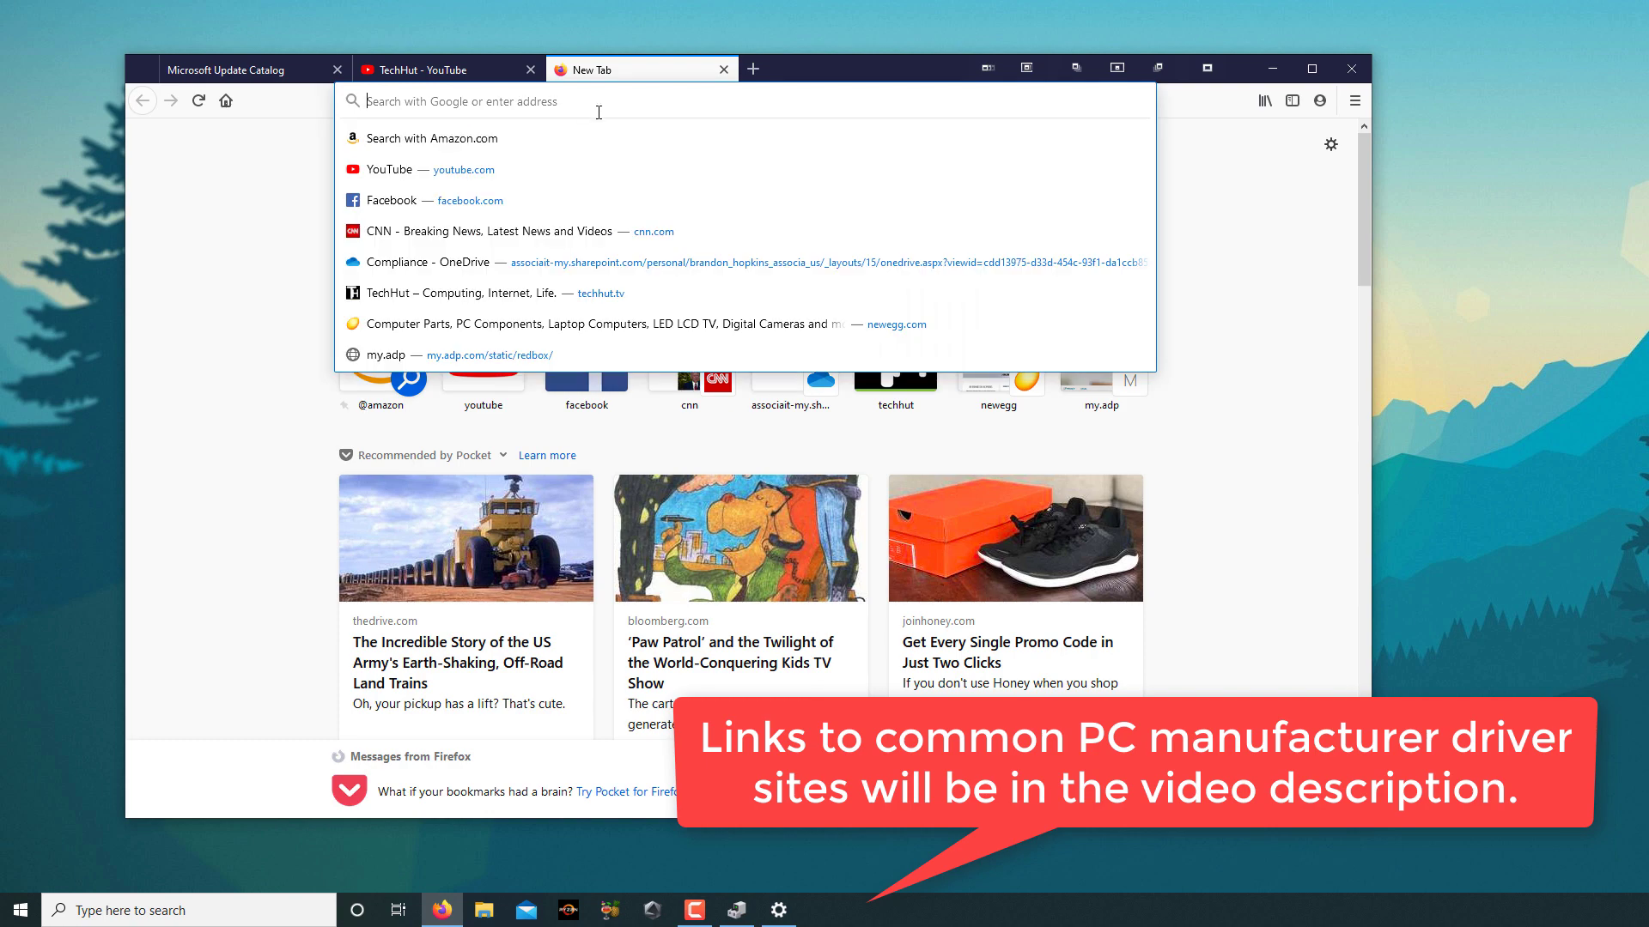
text(l)
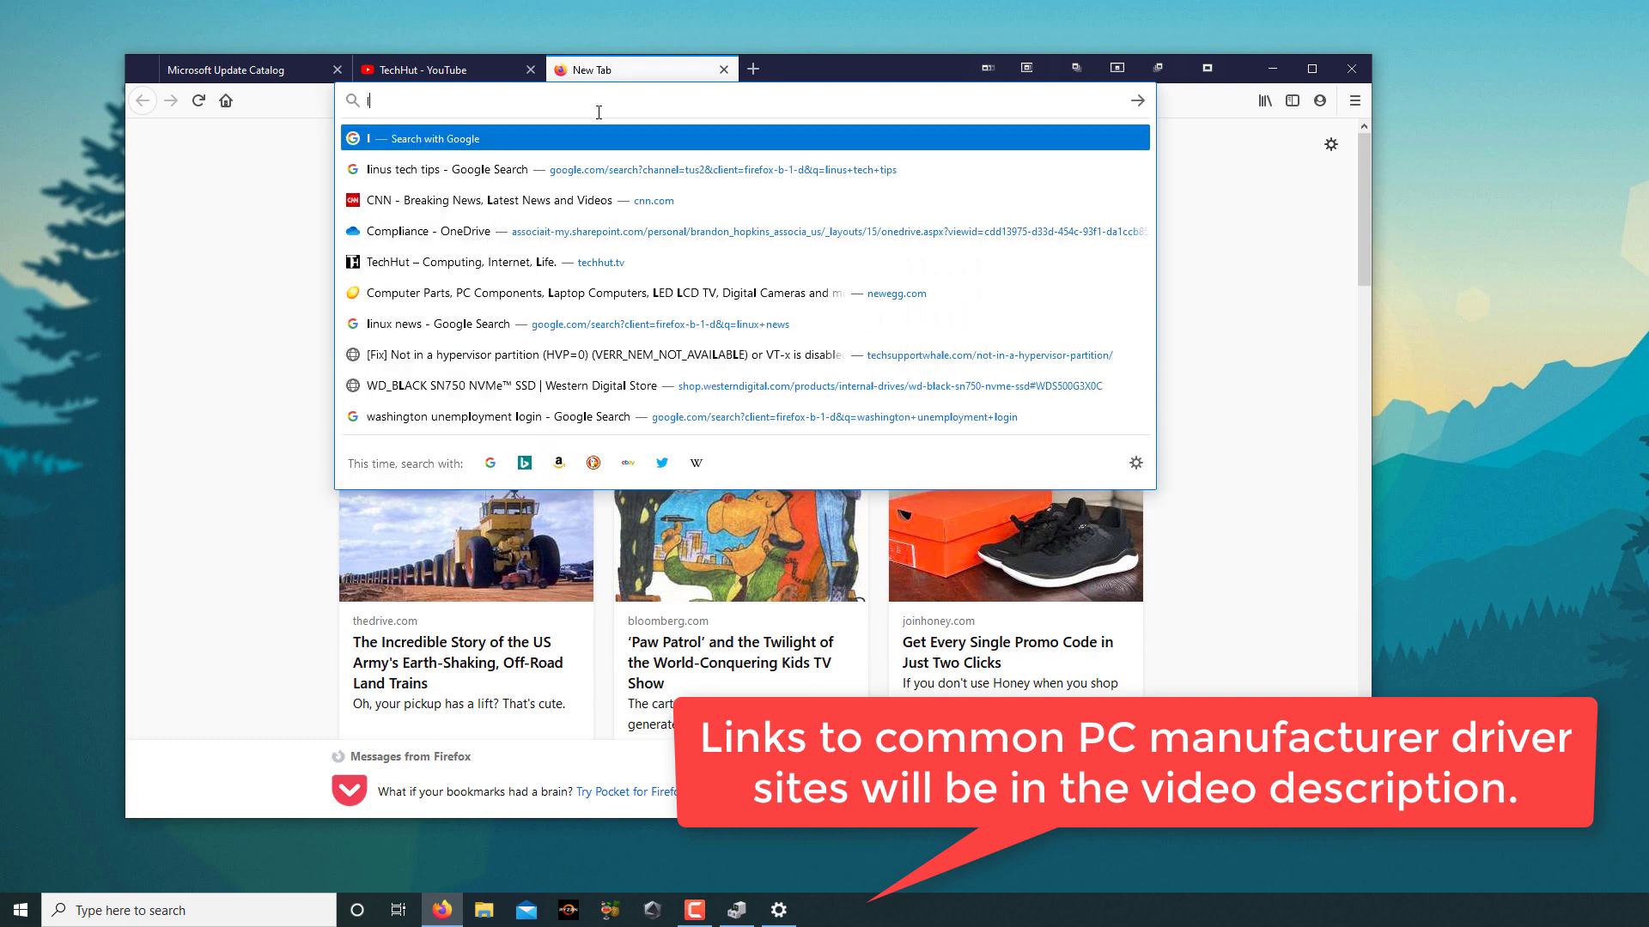
text(envo)
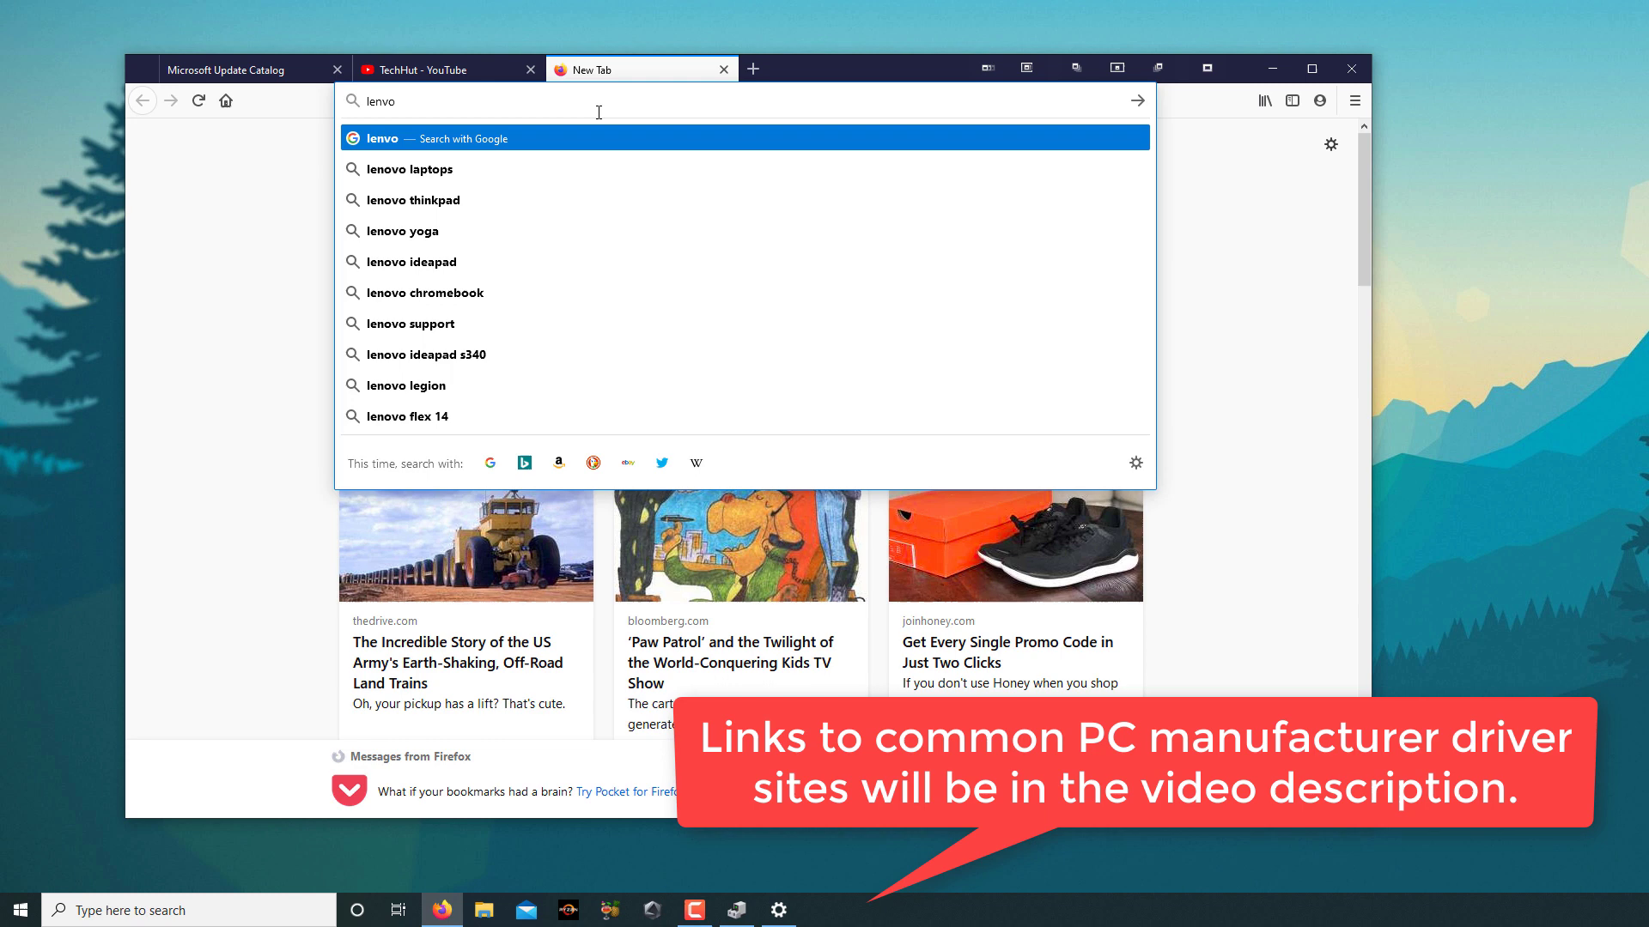
text( driver upd)
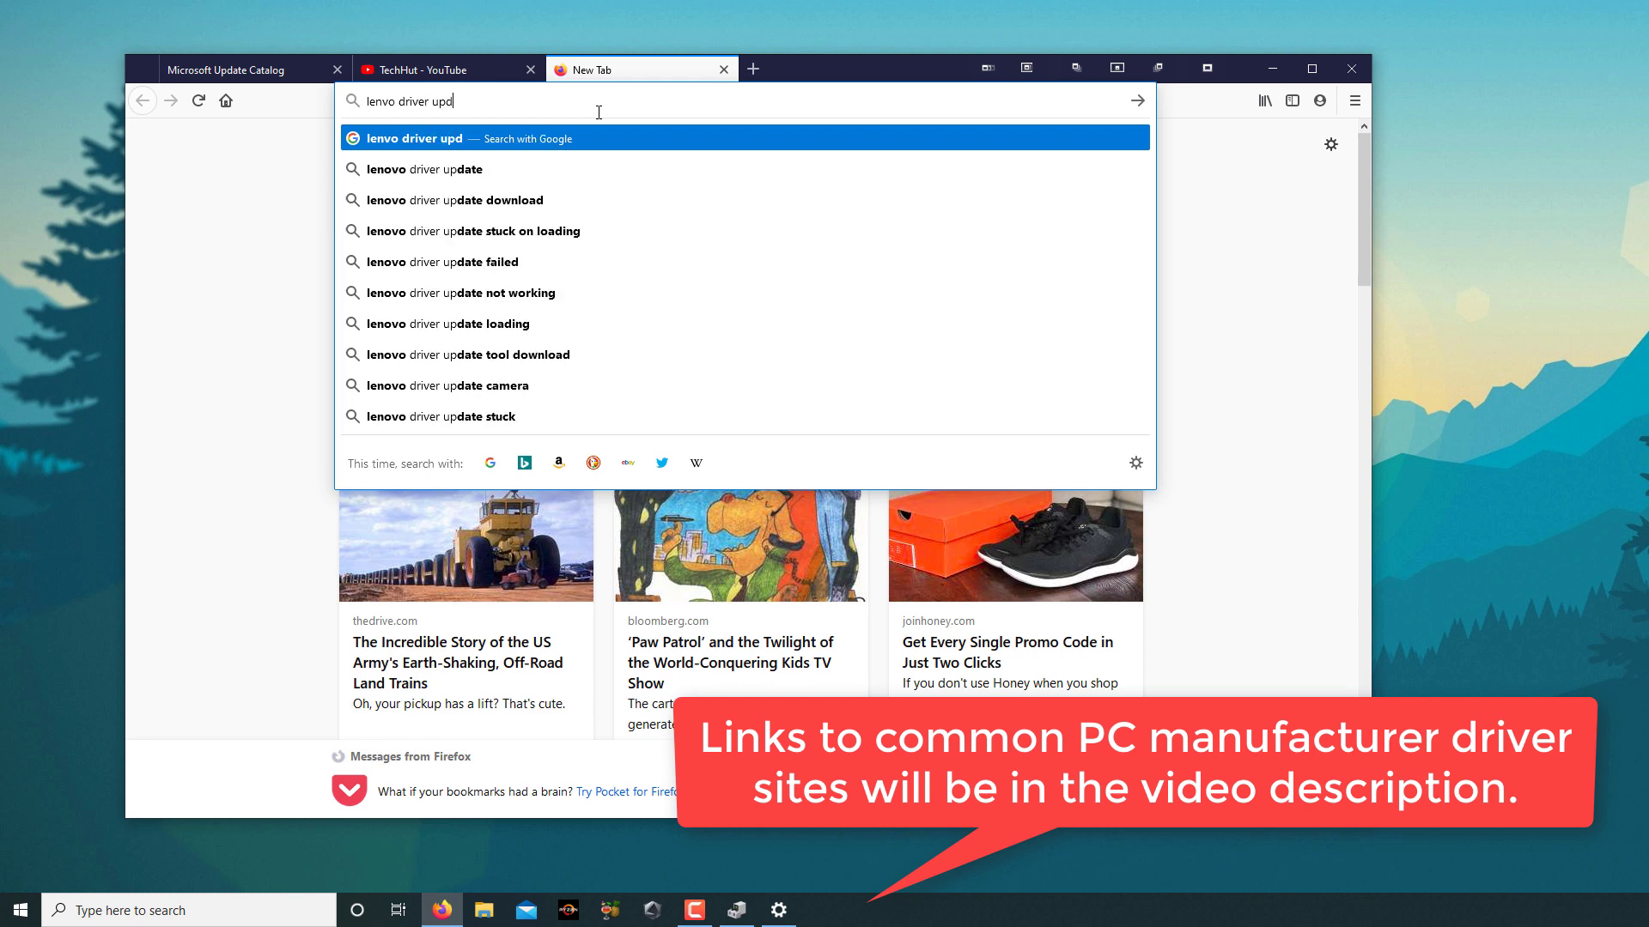
text(ate)
key(Return)
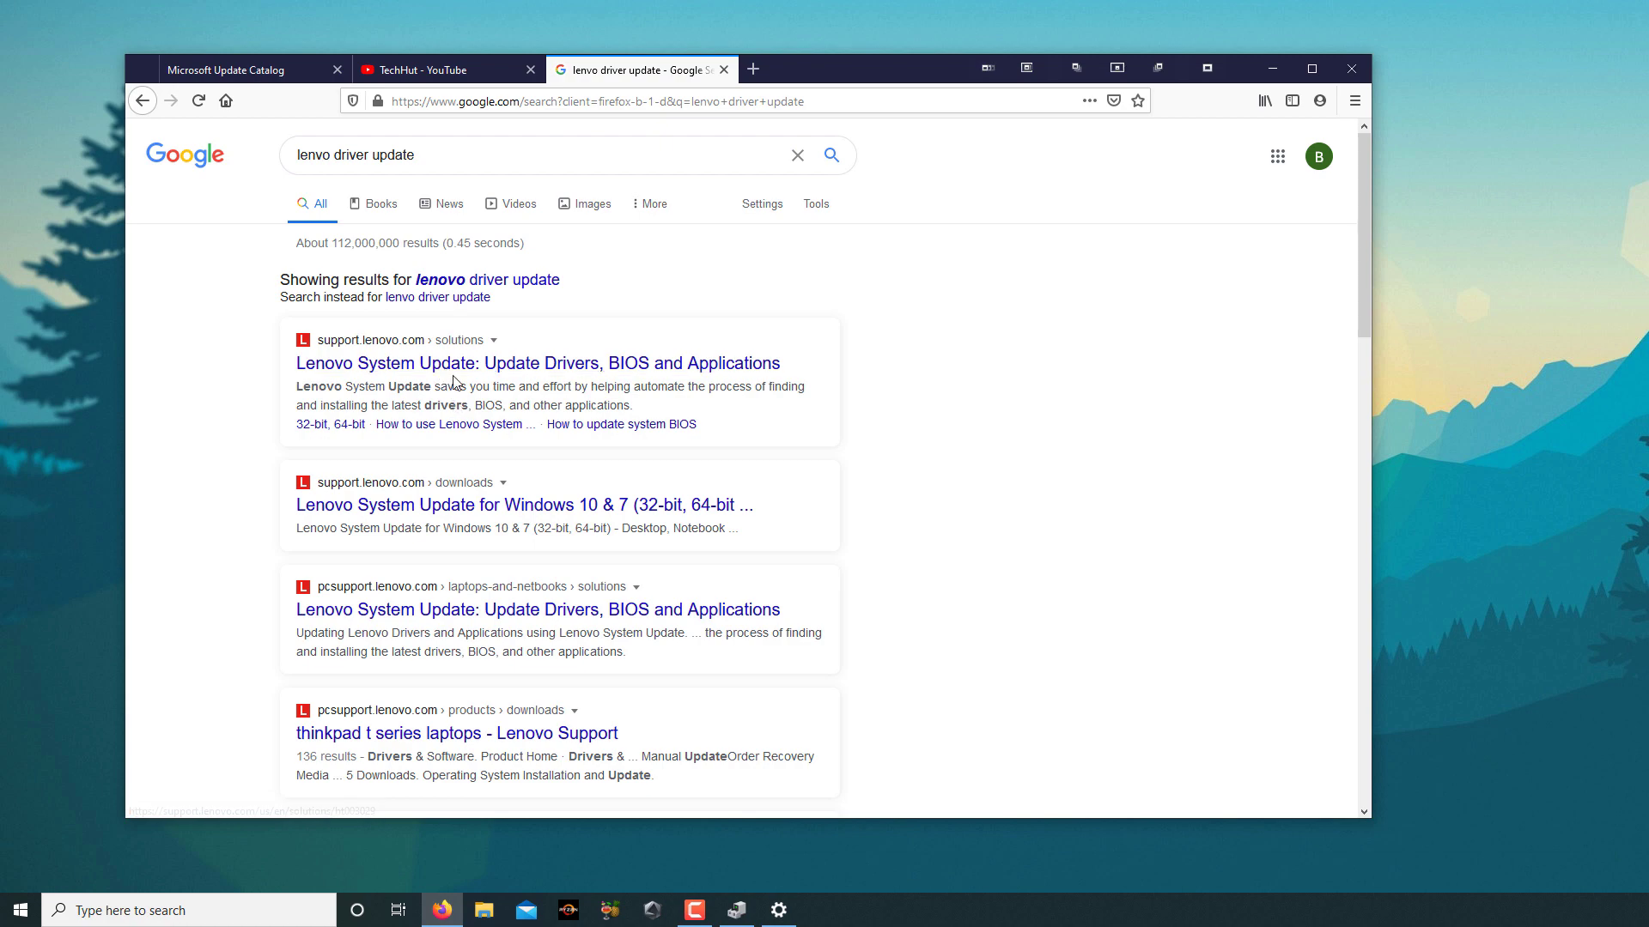
Open the 'Lenovo System Update: Update Drivers, BIOS and Applications' result.
click(630, 362)
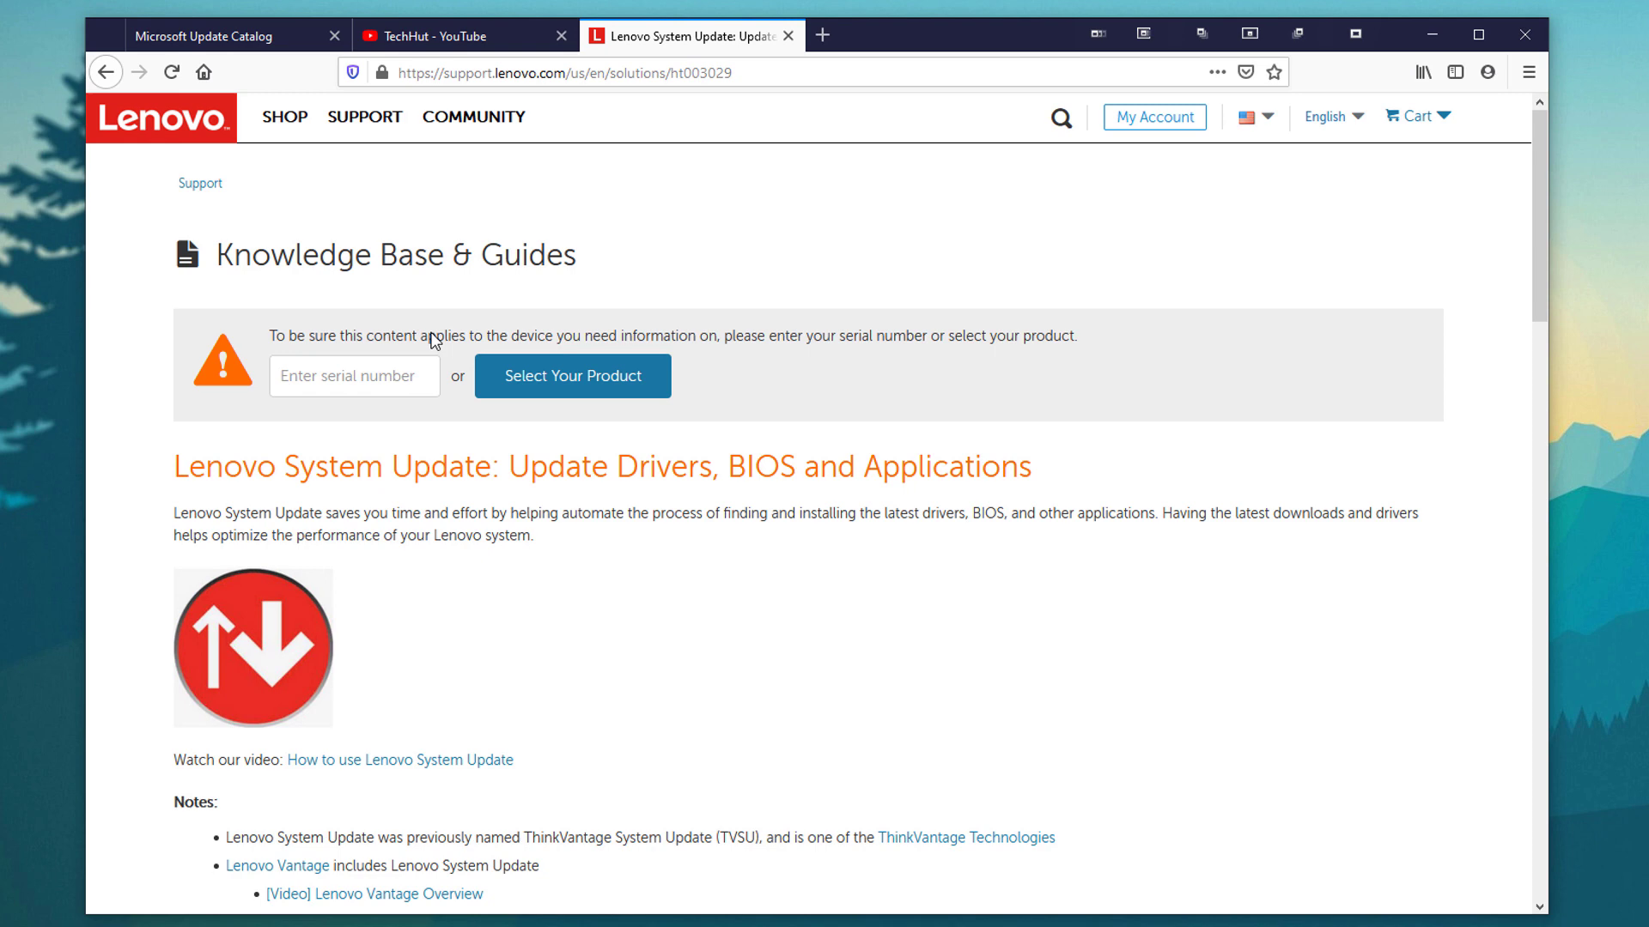
Set the Lenovo article's product to the X260 Laptop (ThinkPad) and review its sections.
click(558, 387)
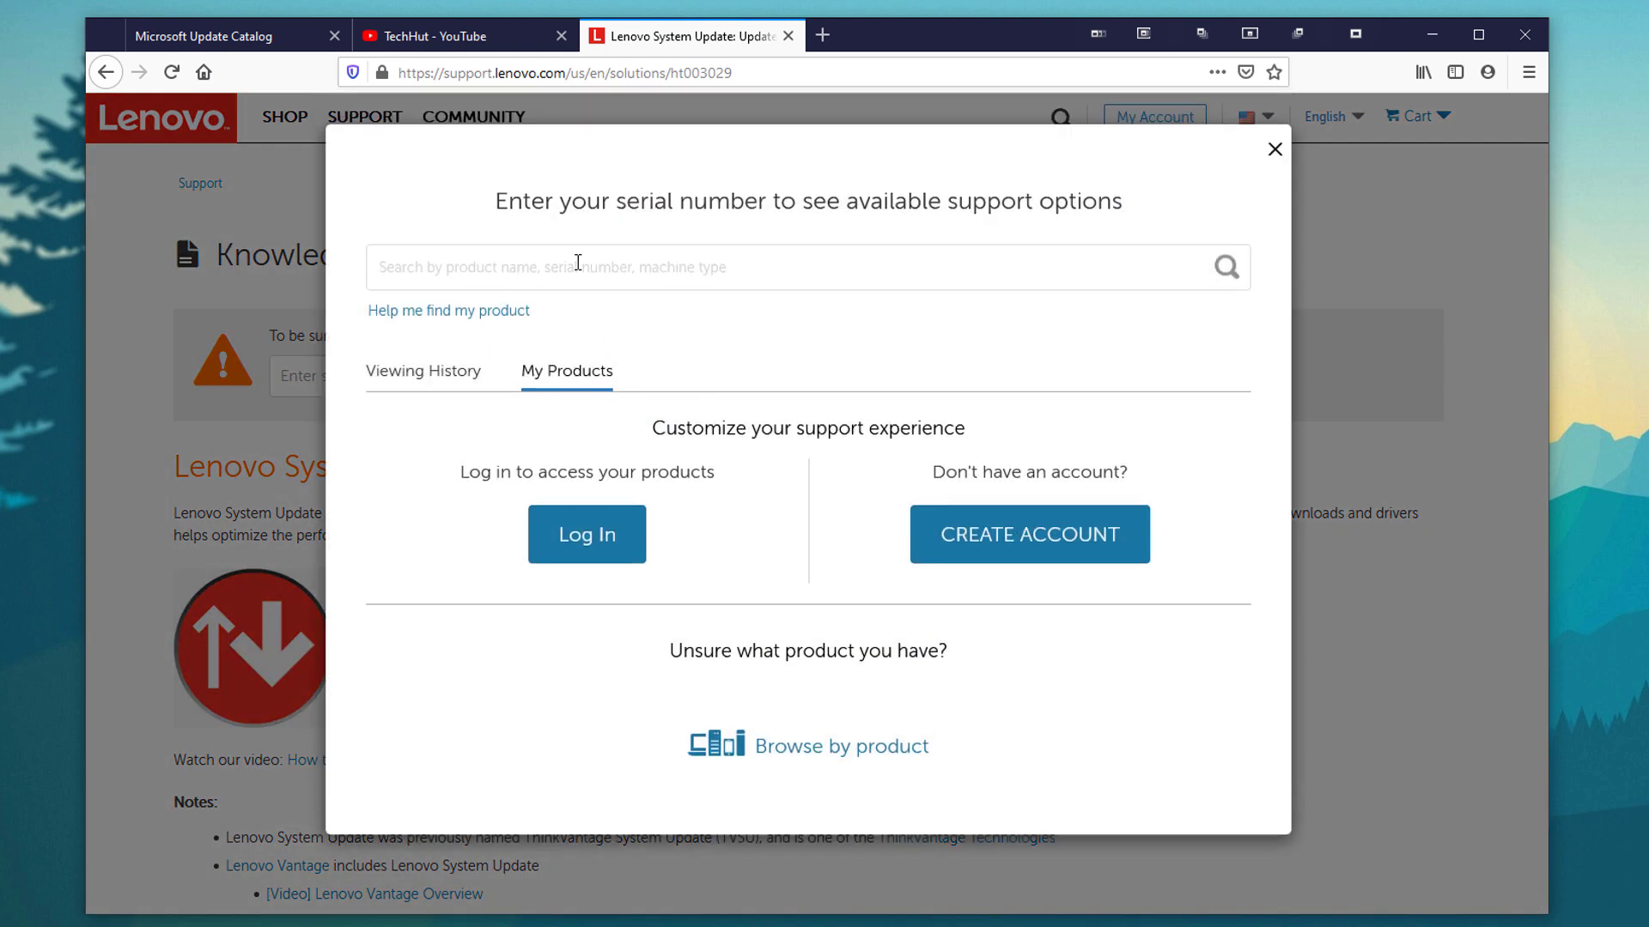
text(thinkp)
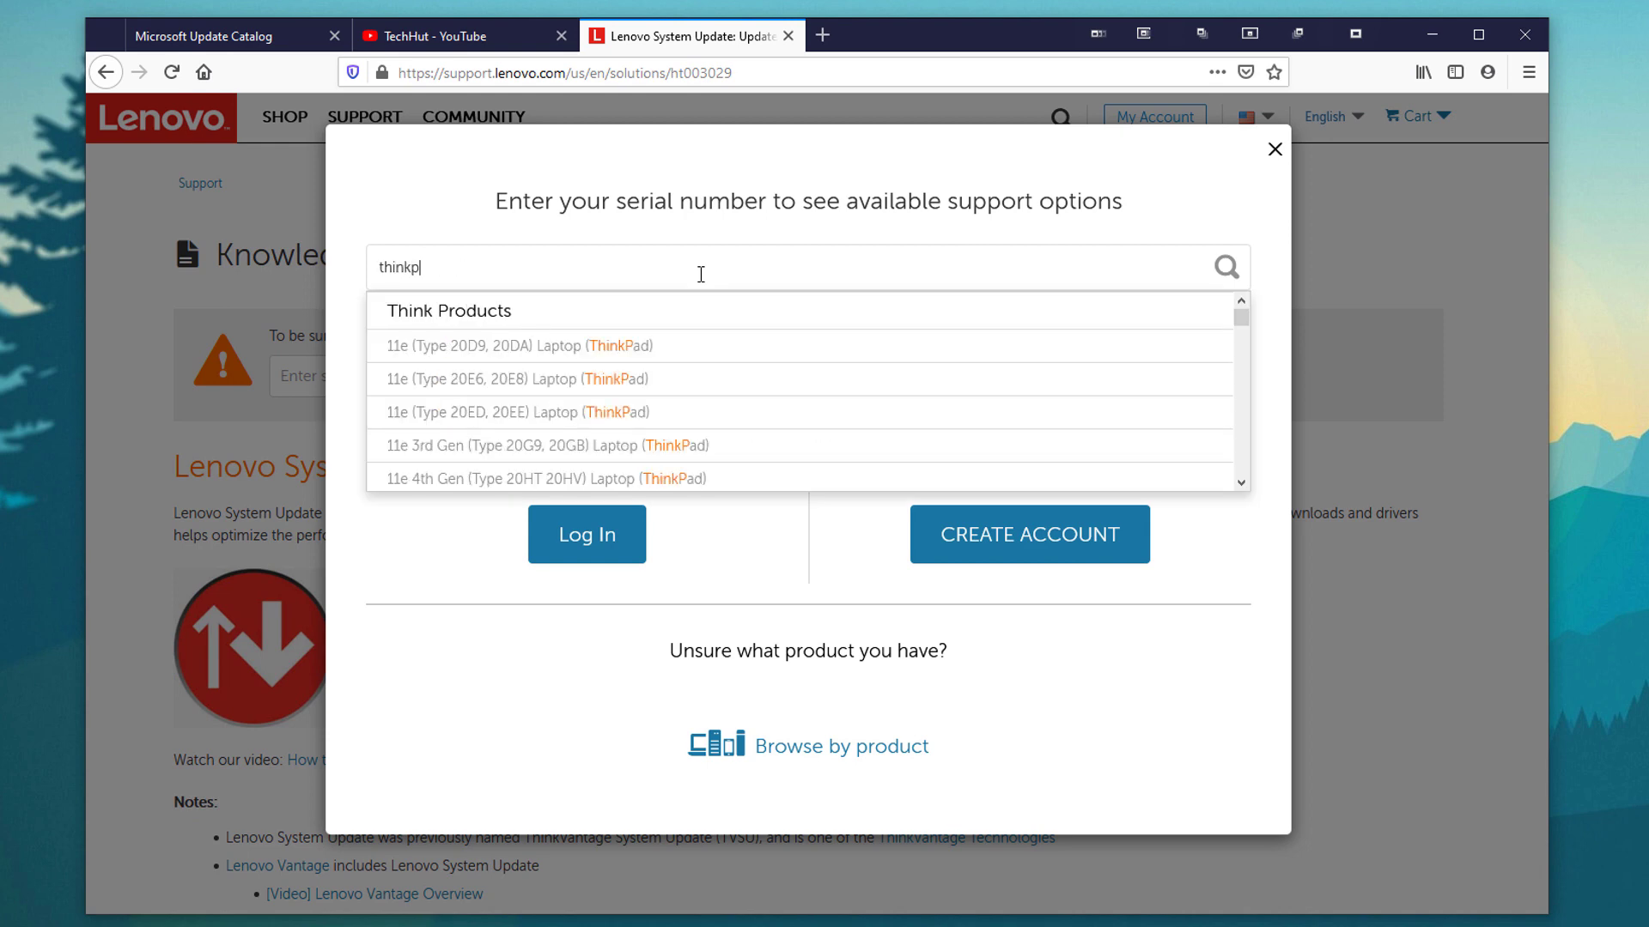
text(ad x2)
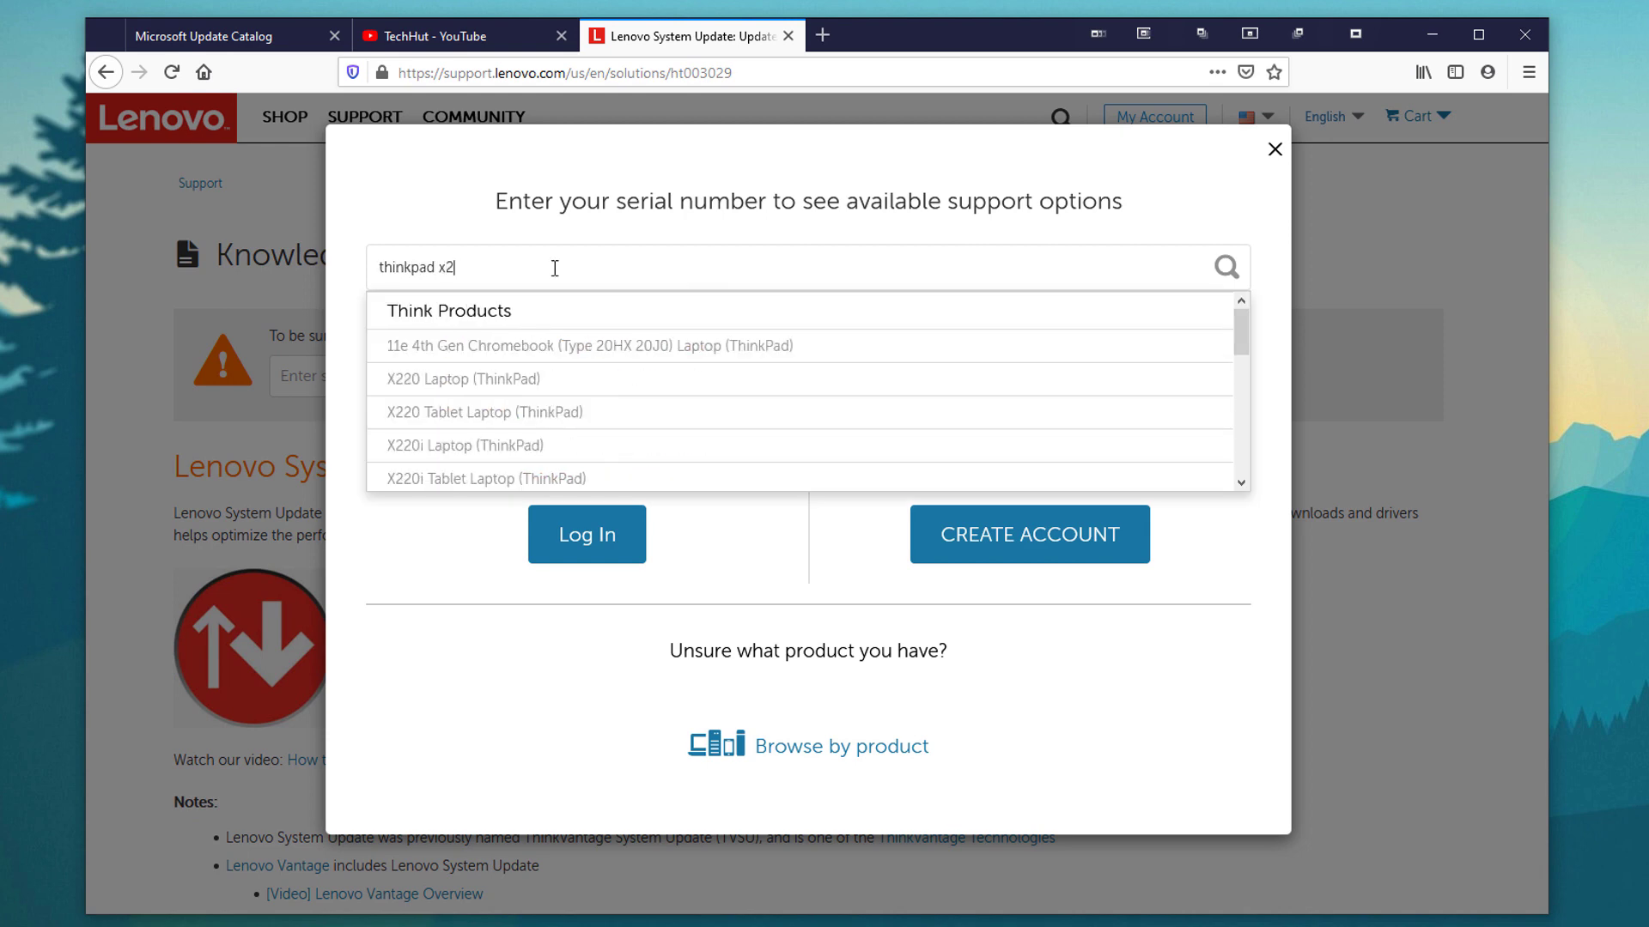
text(60)
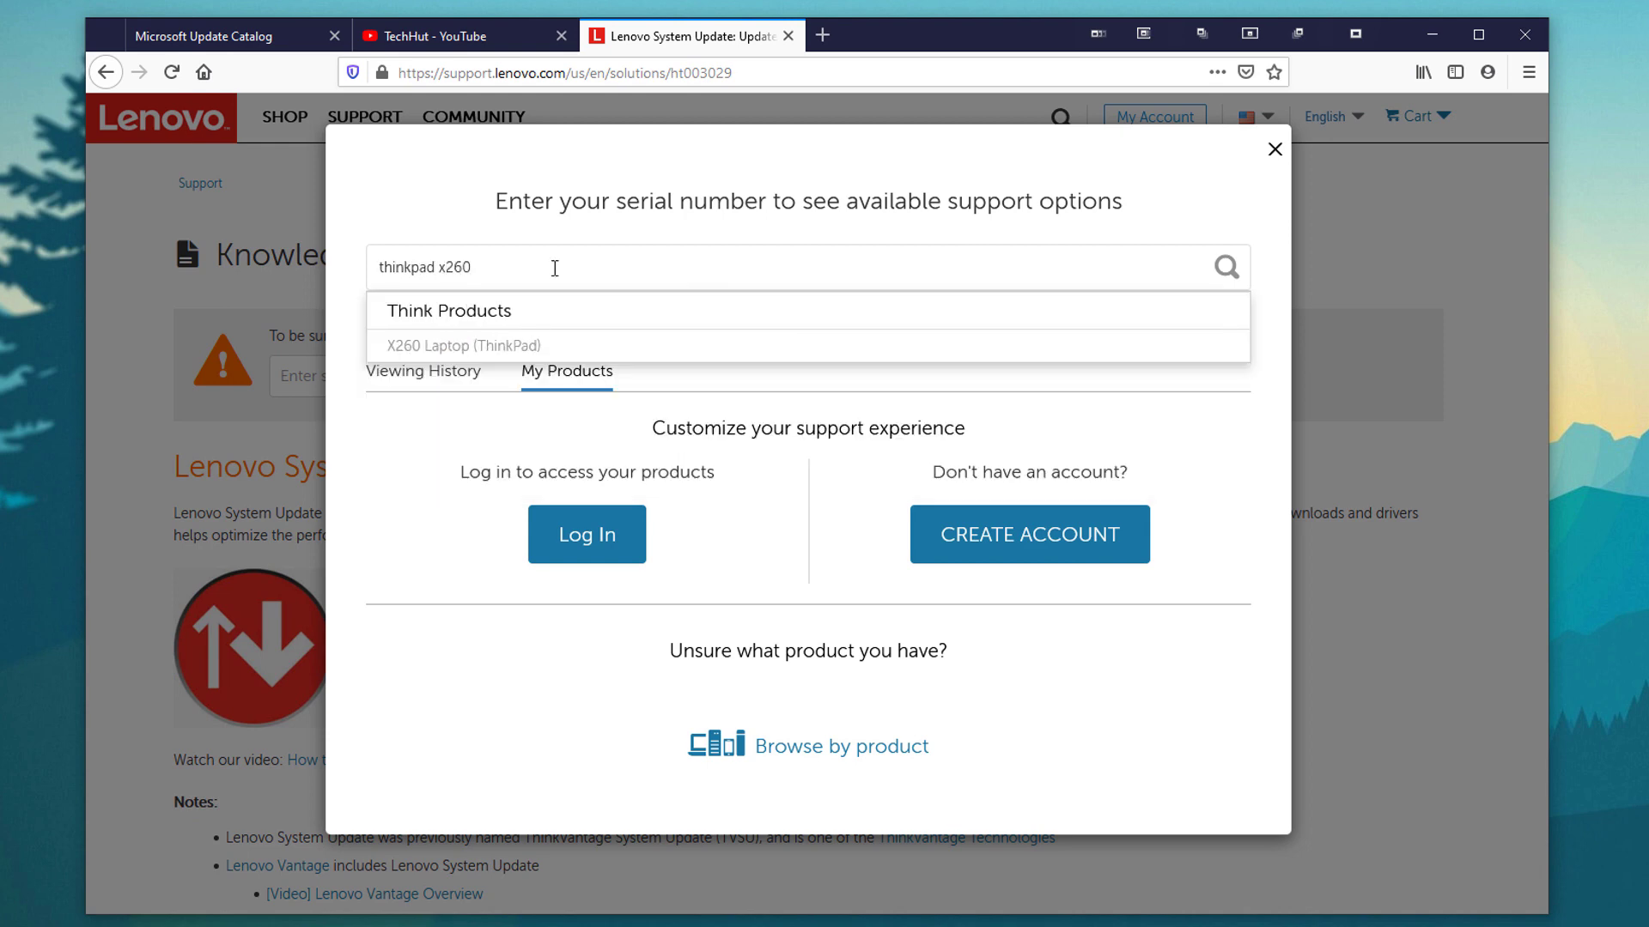
click(439, 347)
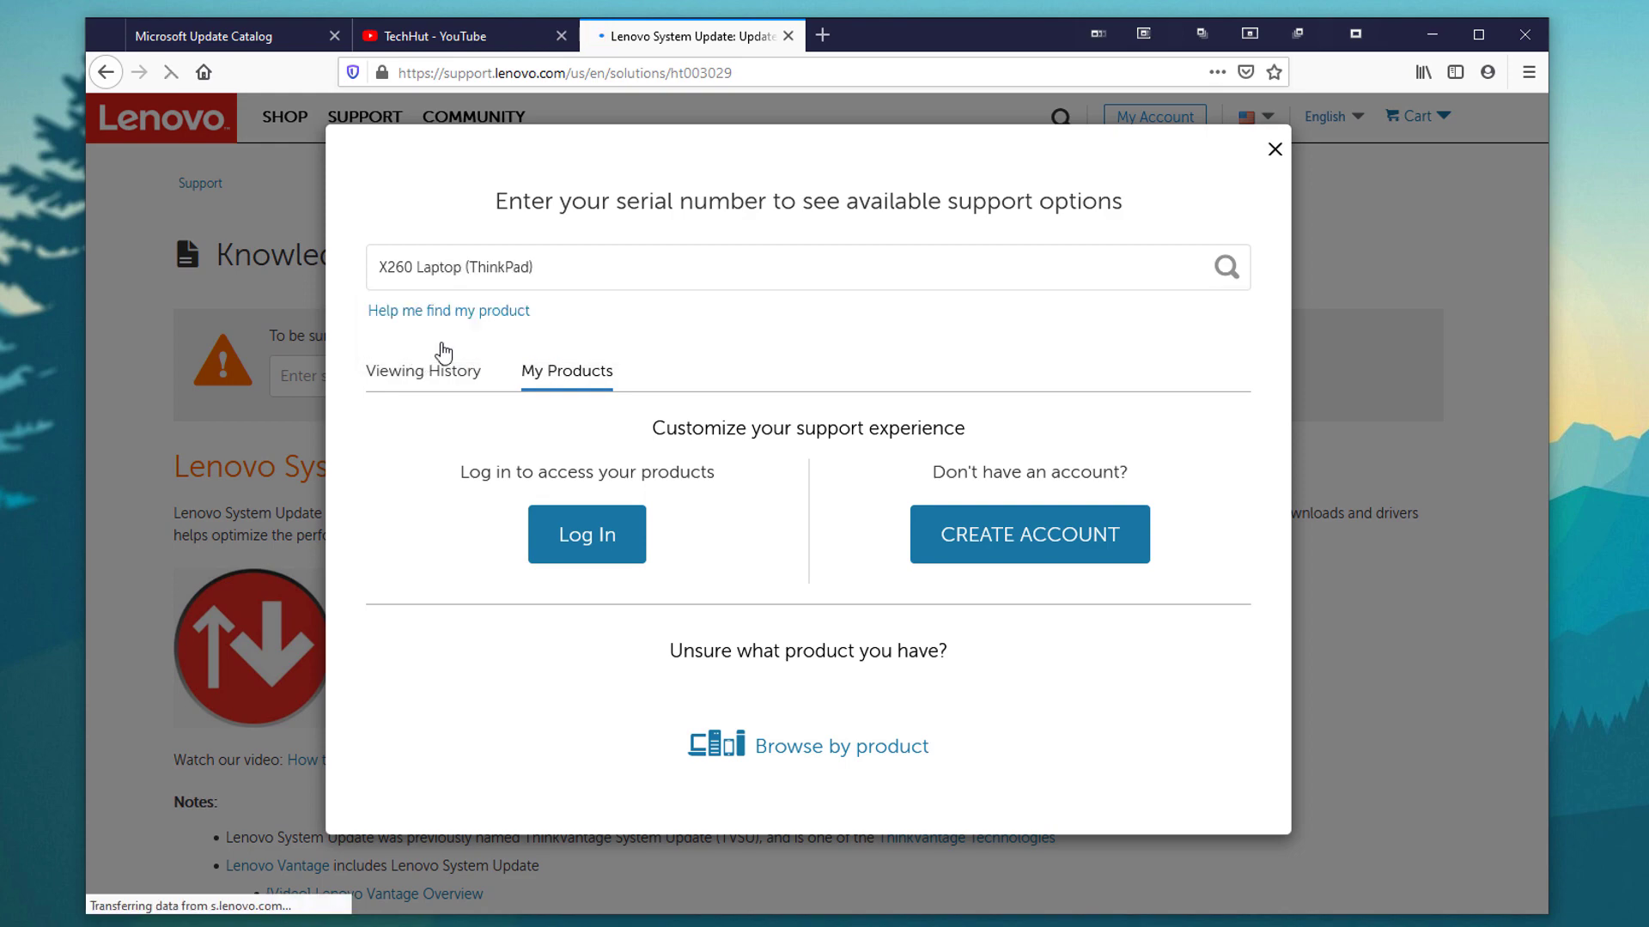
scroll(736, 599, down, 1)
scroll(736, 460, up, 1)
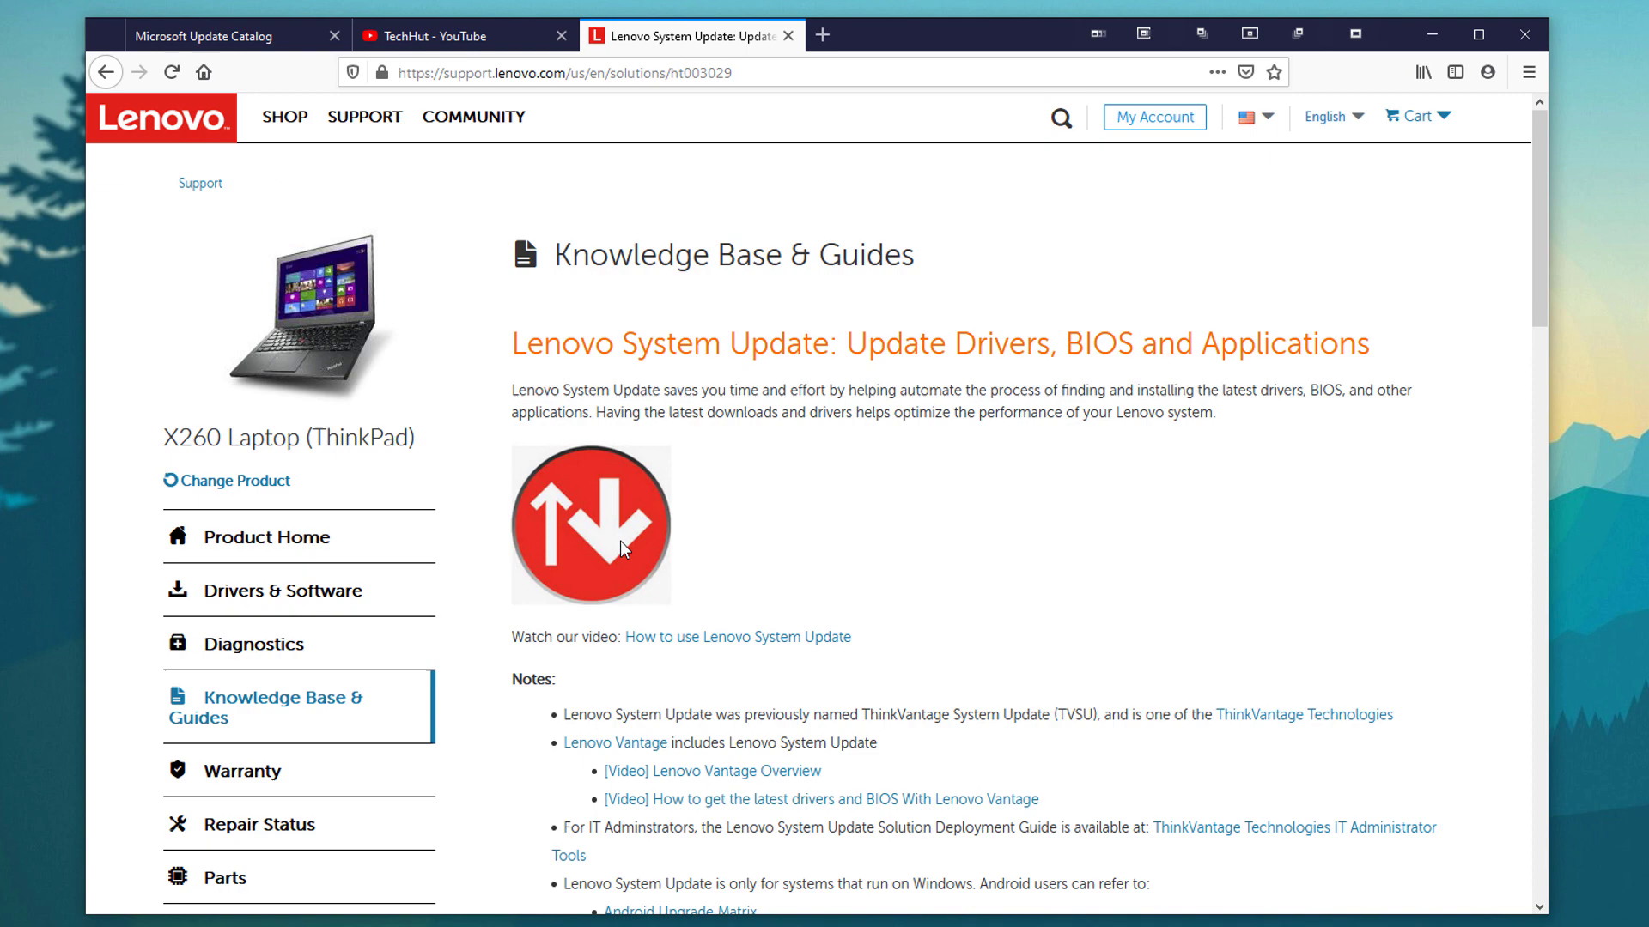
scroll(624, 549, down, 6)
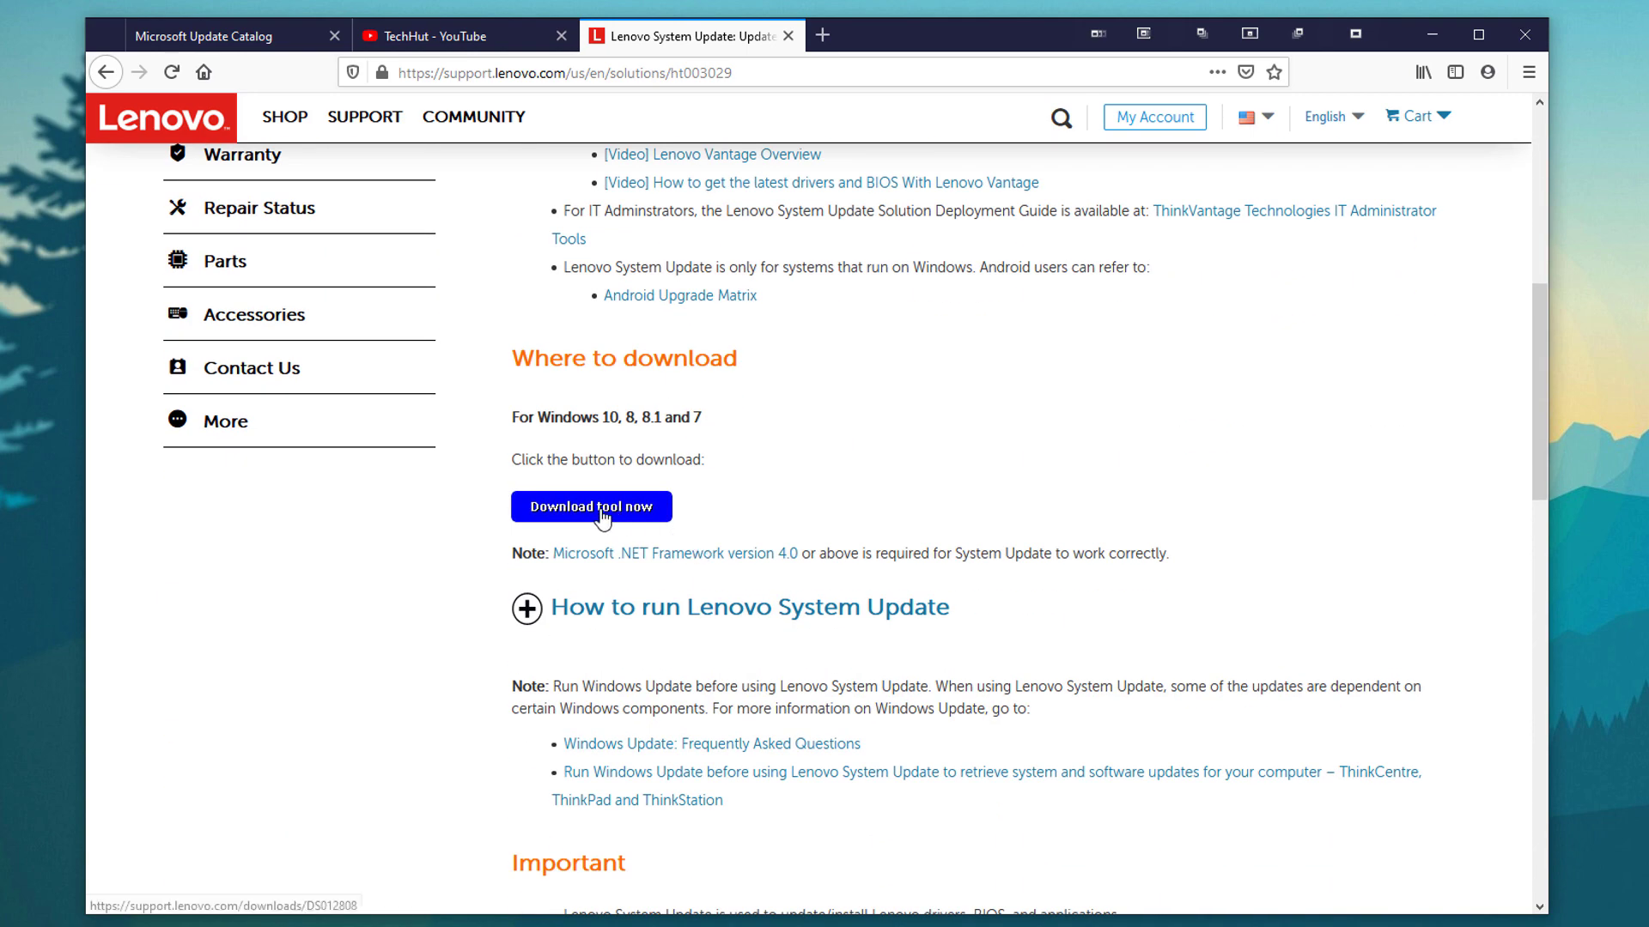
scroll(601, 515, down, 2)
scroll(532, 258, up, 7)
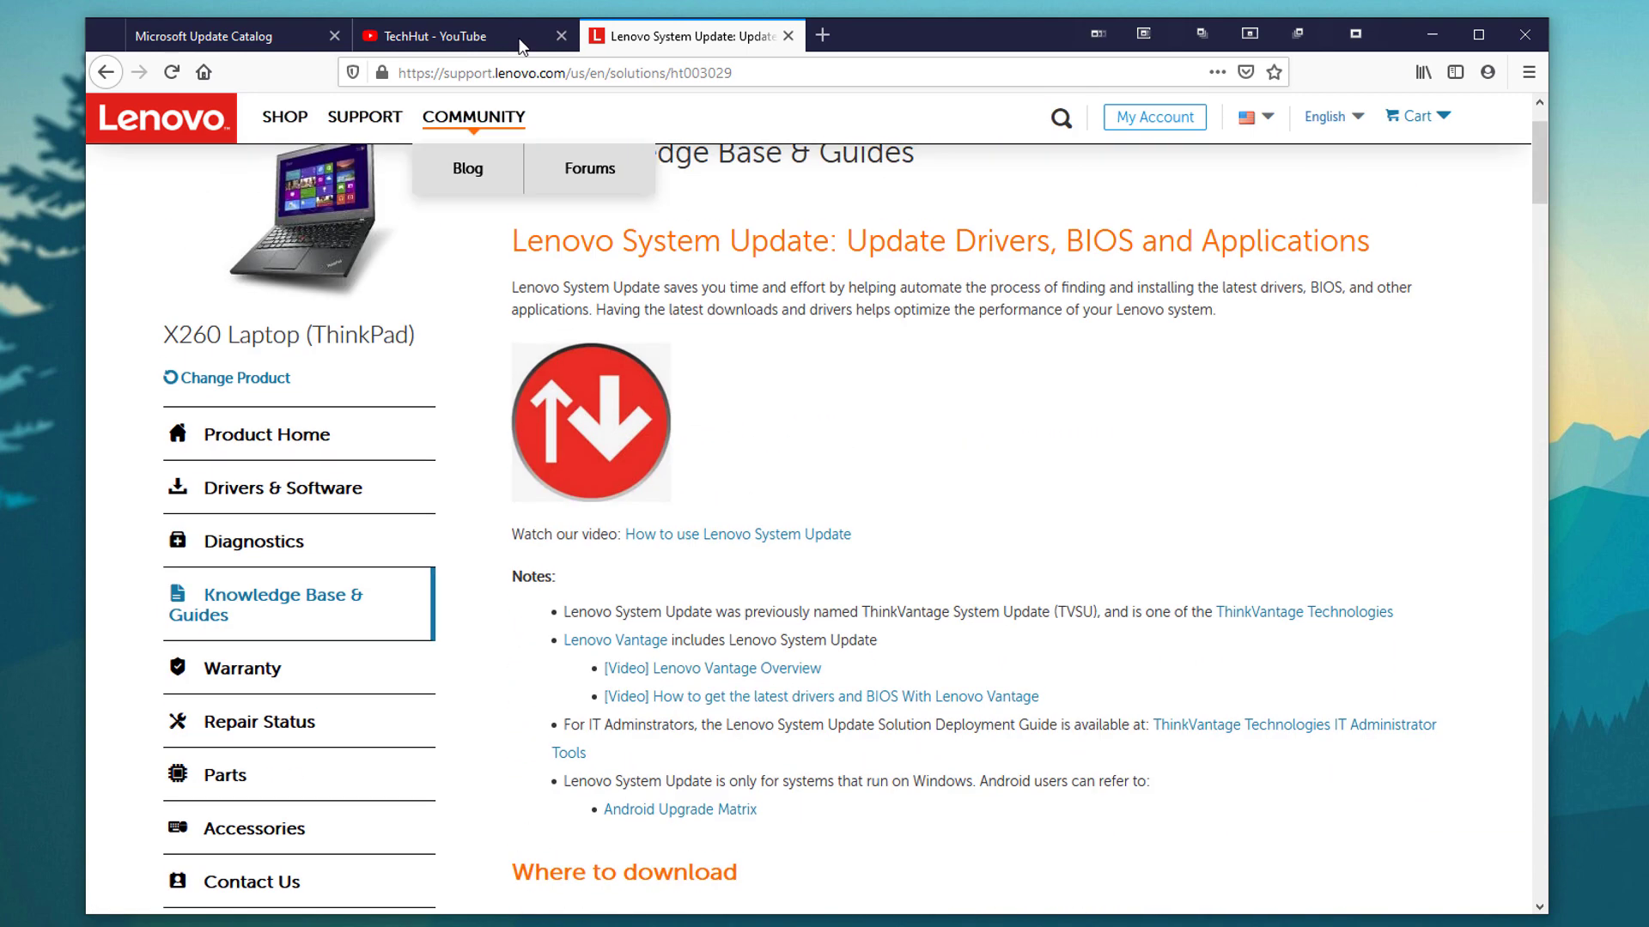
click(516, 72)
Search Google for 'dell drivers' and open Dell's Drivers & Downloads page.
text(dell)
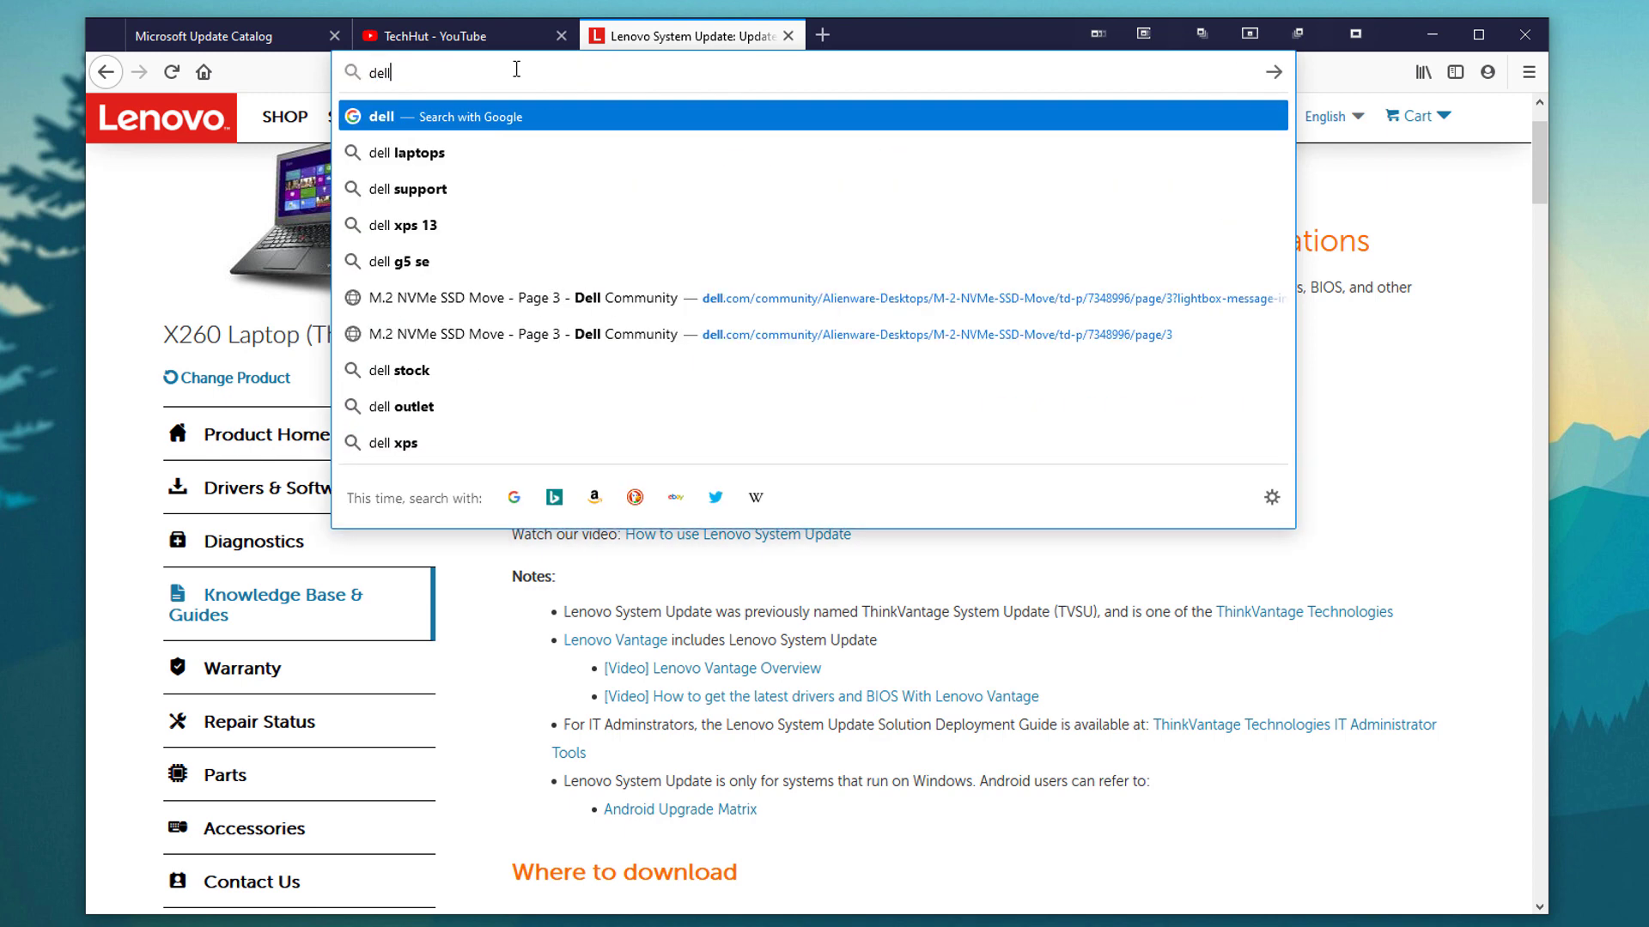
text( drivers)
key(Return)
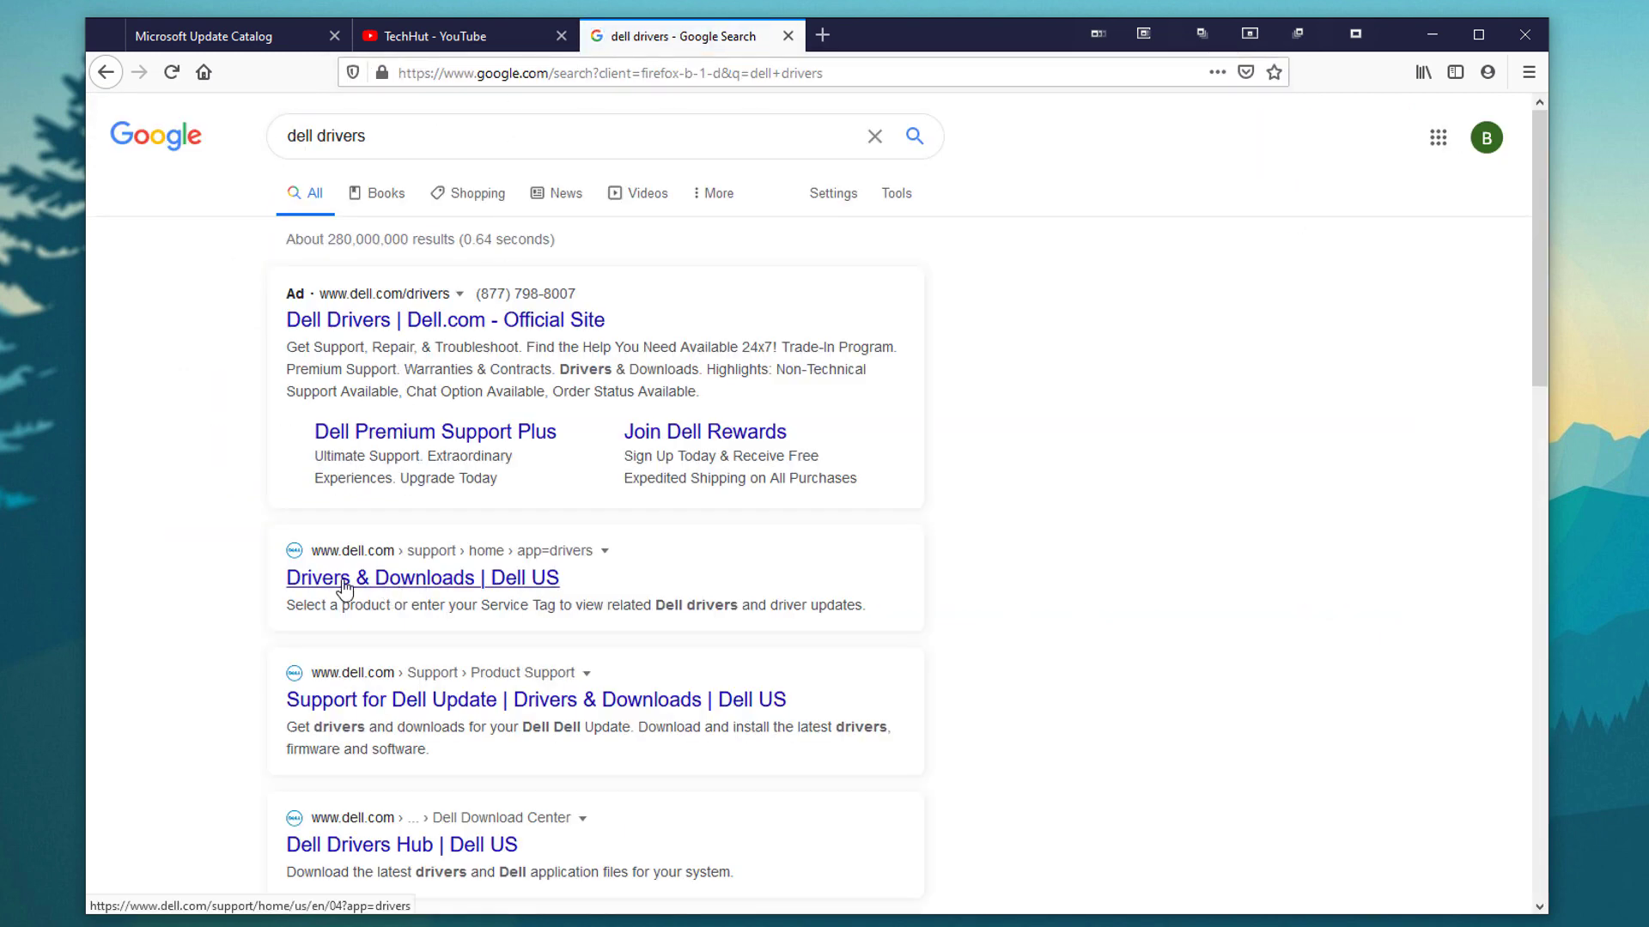
click(345, 580)
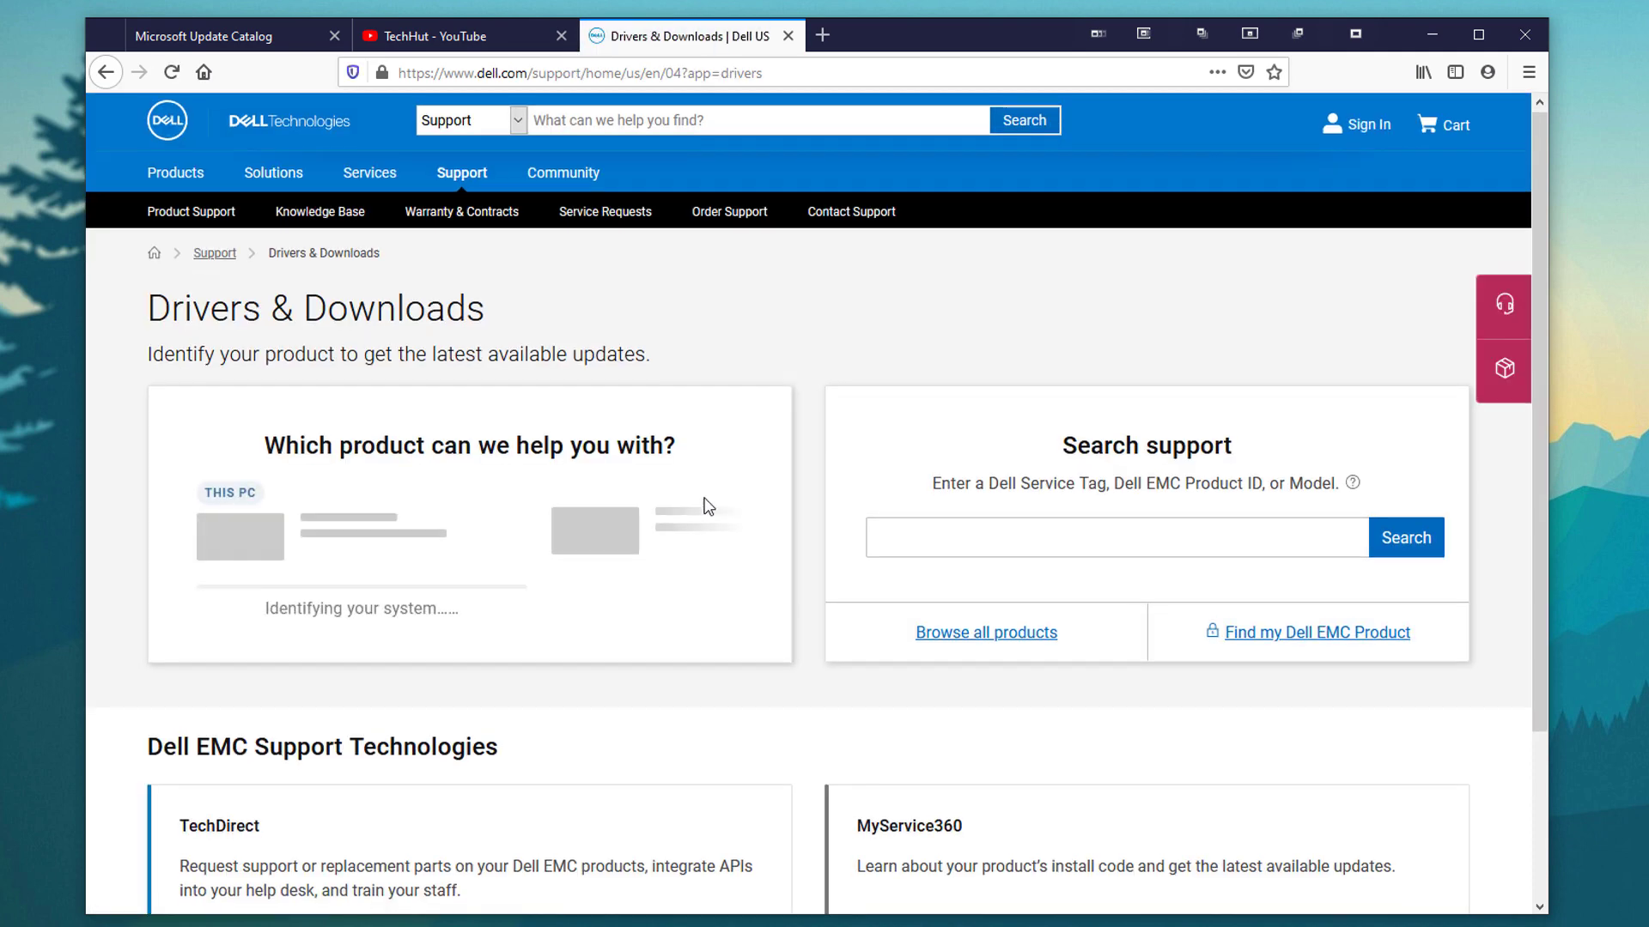
Browse Desktops & All-in-Ones > OptiPlex > 9000 Series to the OptiPlex 9020M drivers page.
scroll(707, 506, down, 3)
click(998, 438)
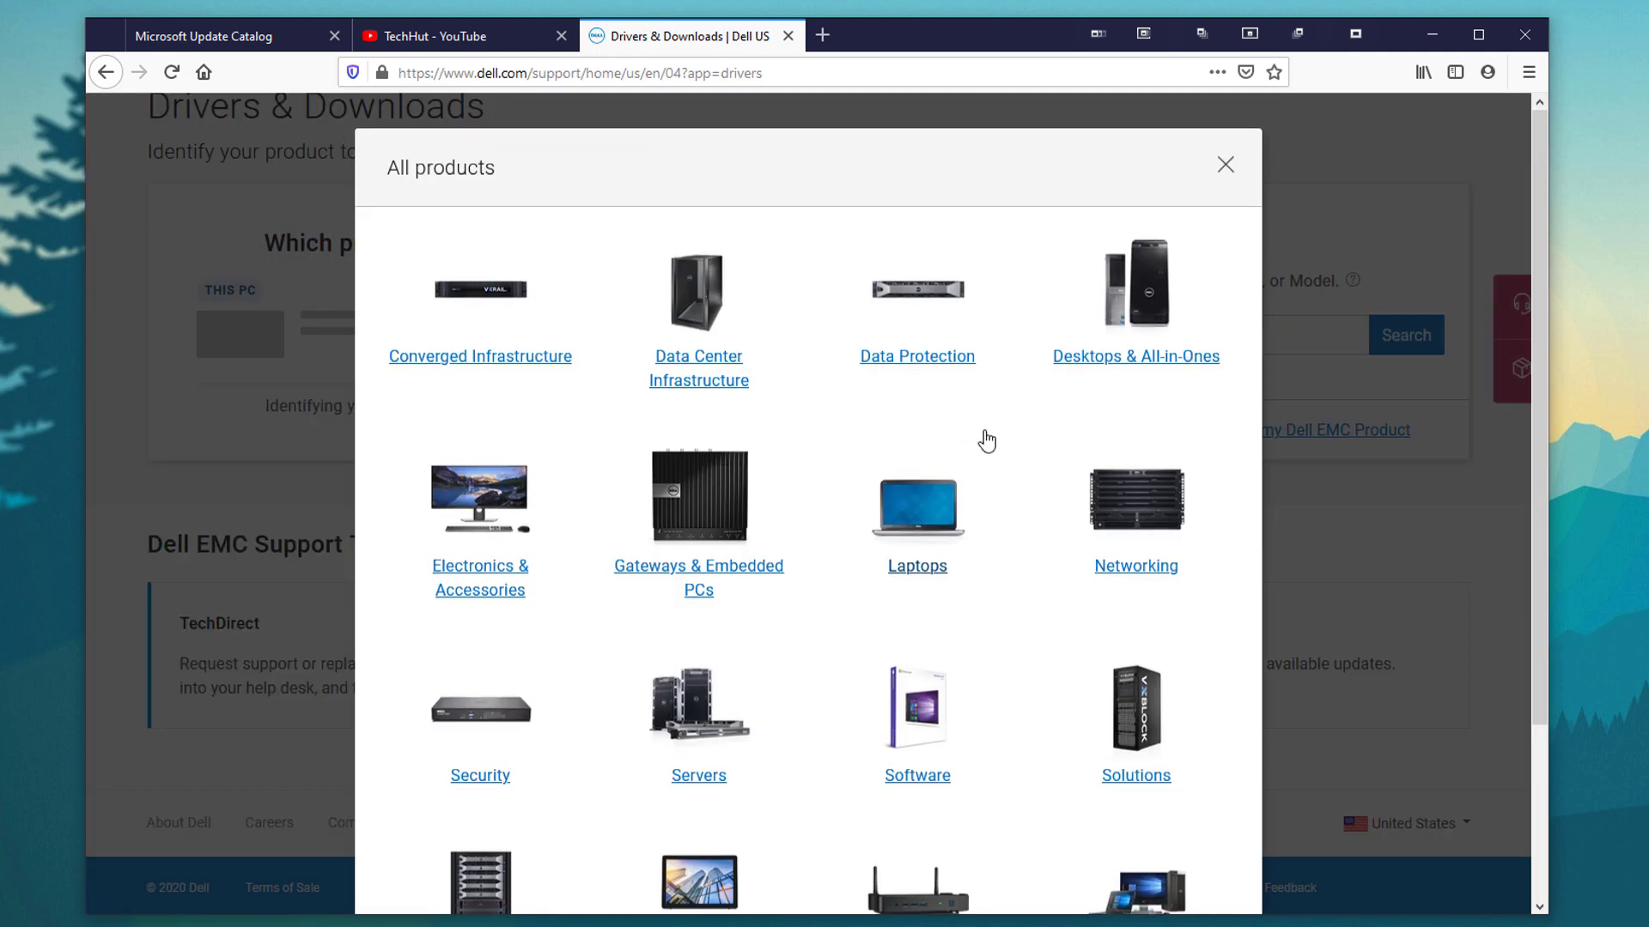
scroll(850, 455, down, 3)
scroll(703, 384, up, 3)
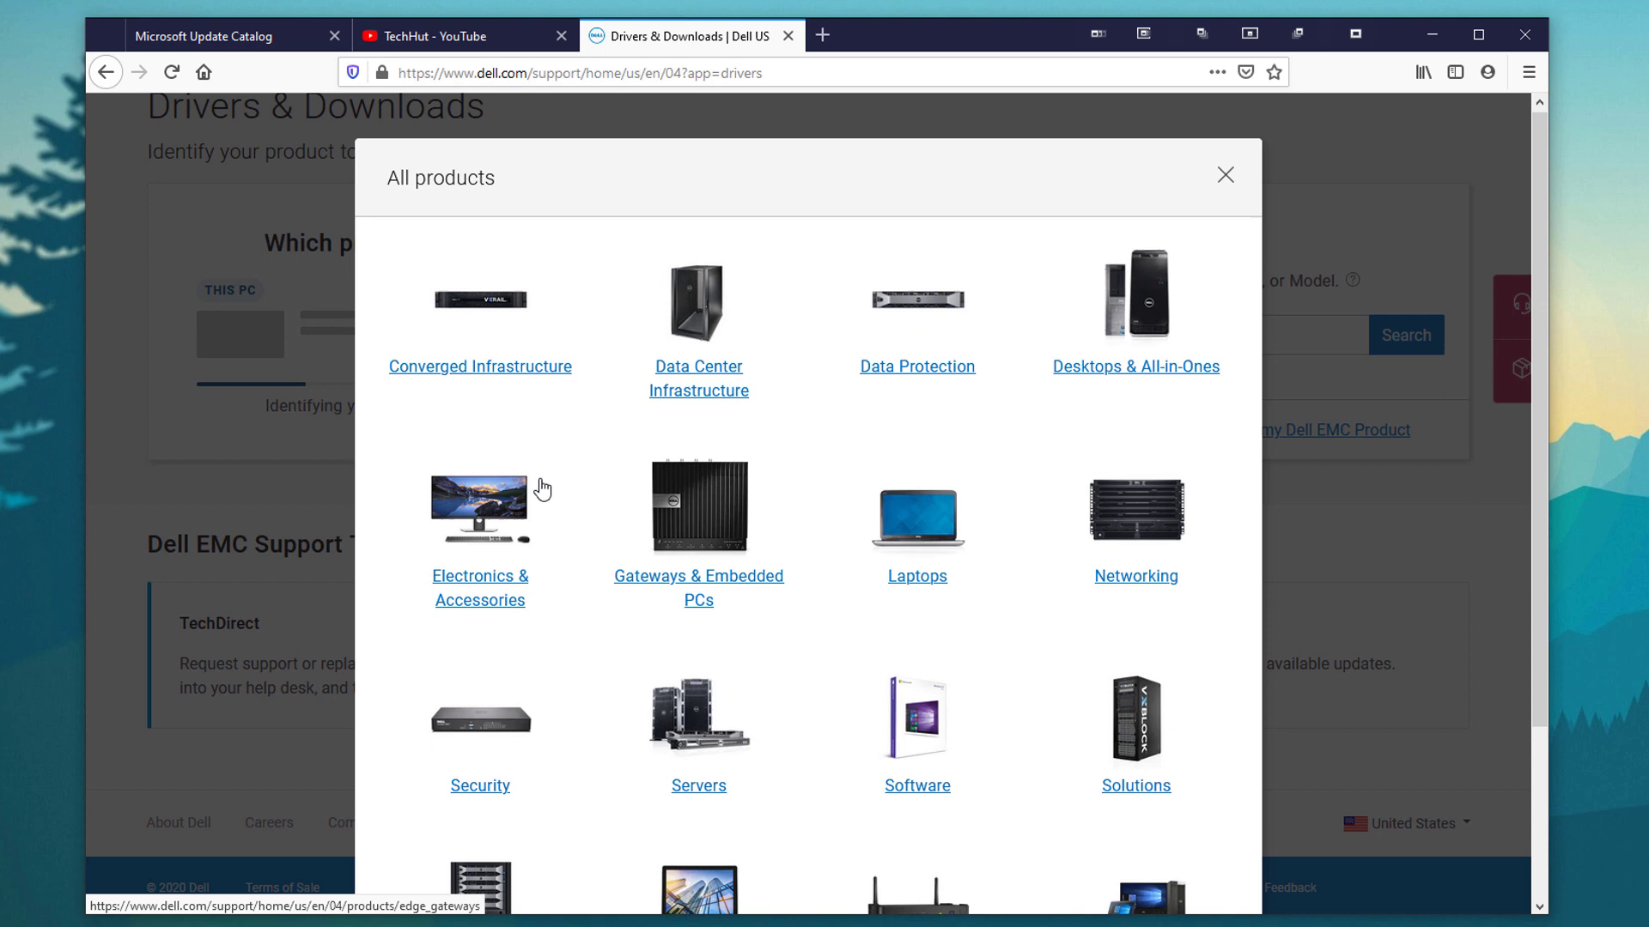
click(1127, 380)
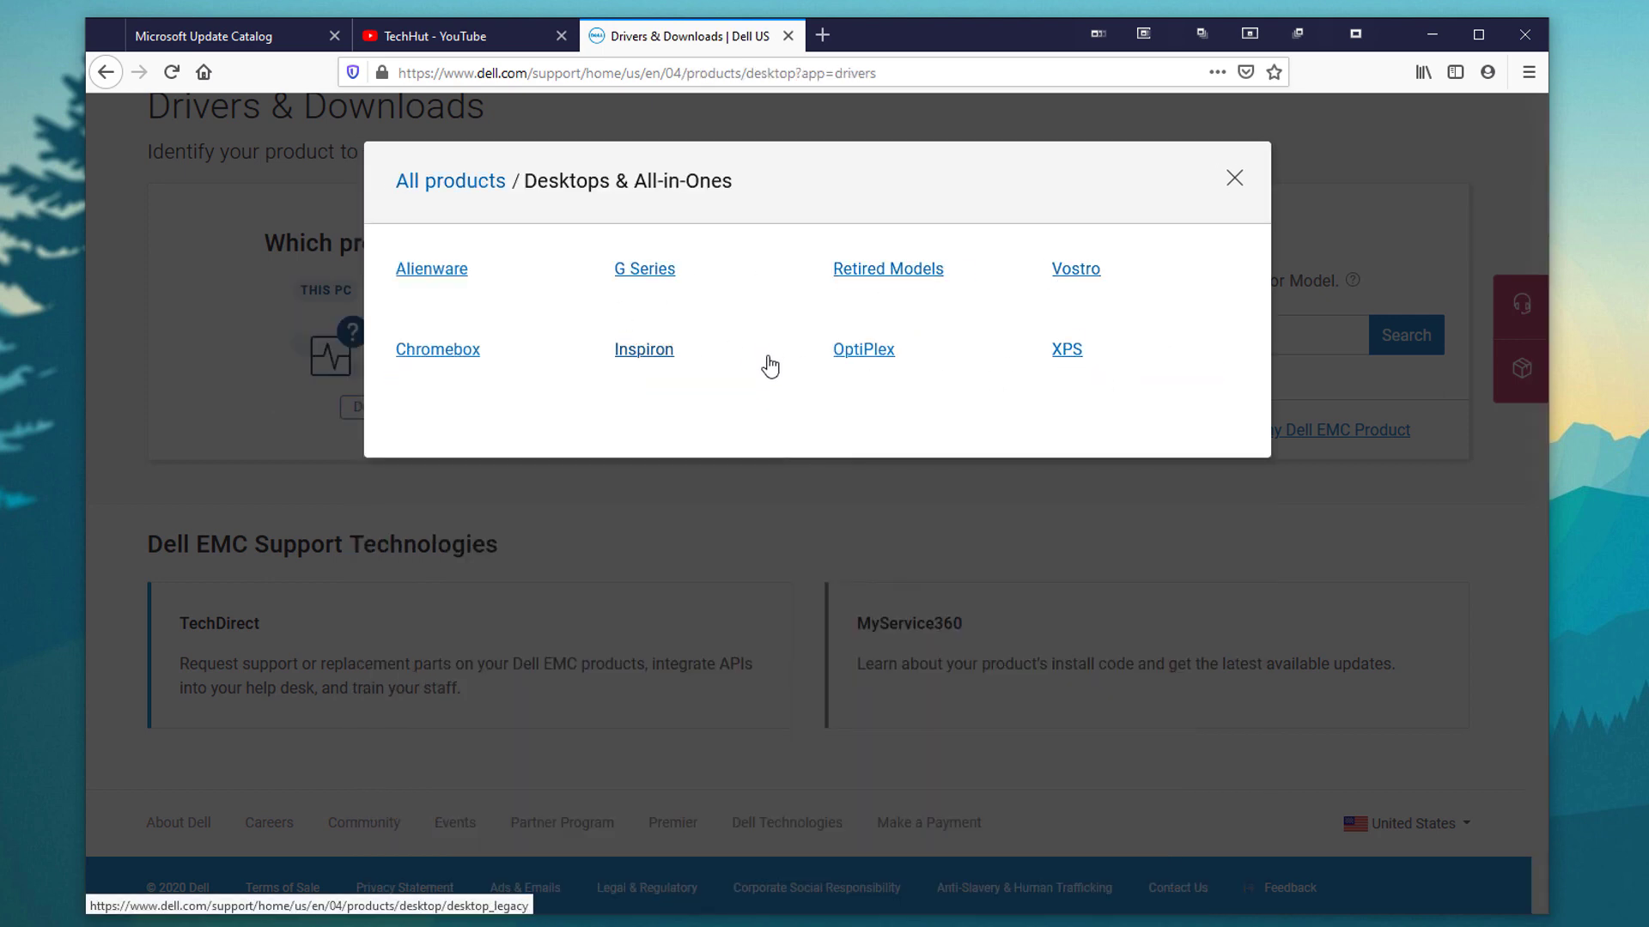
click(891, 359)
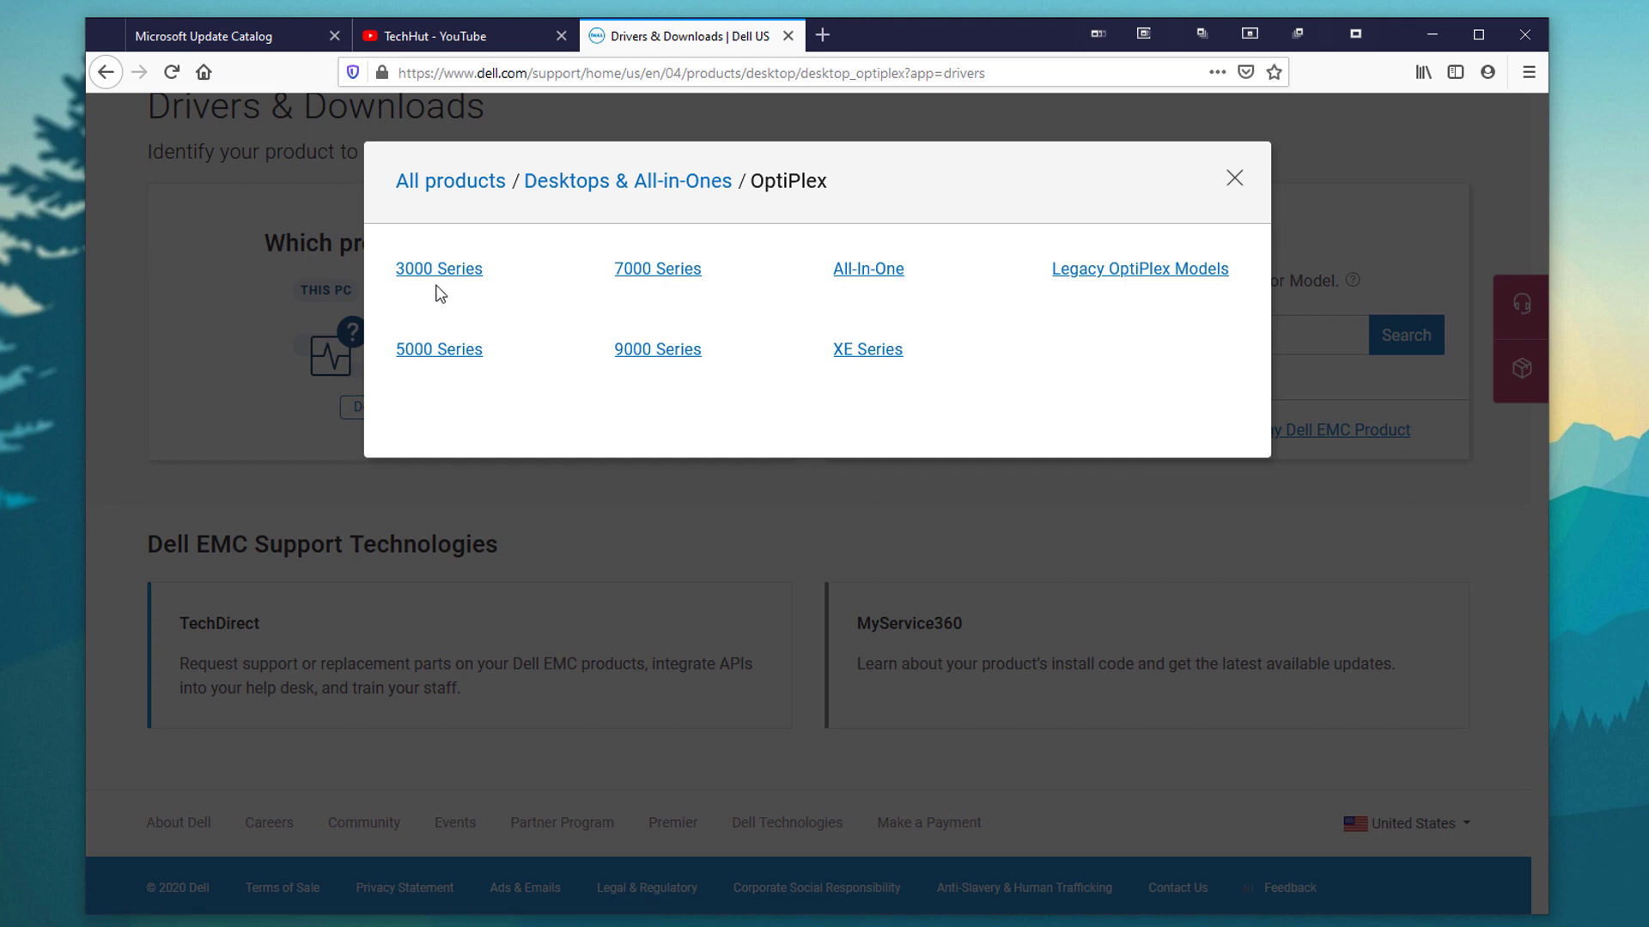
click(680, 353)
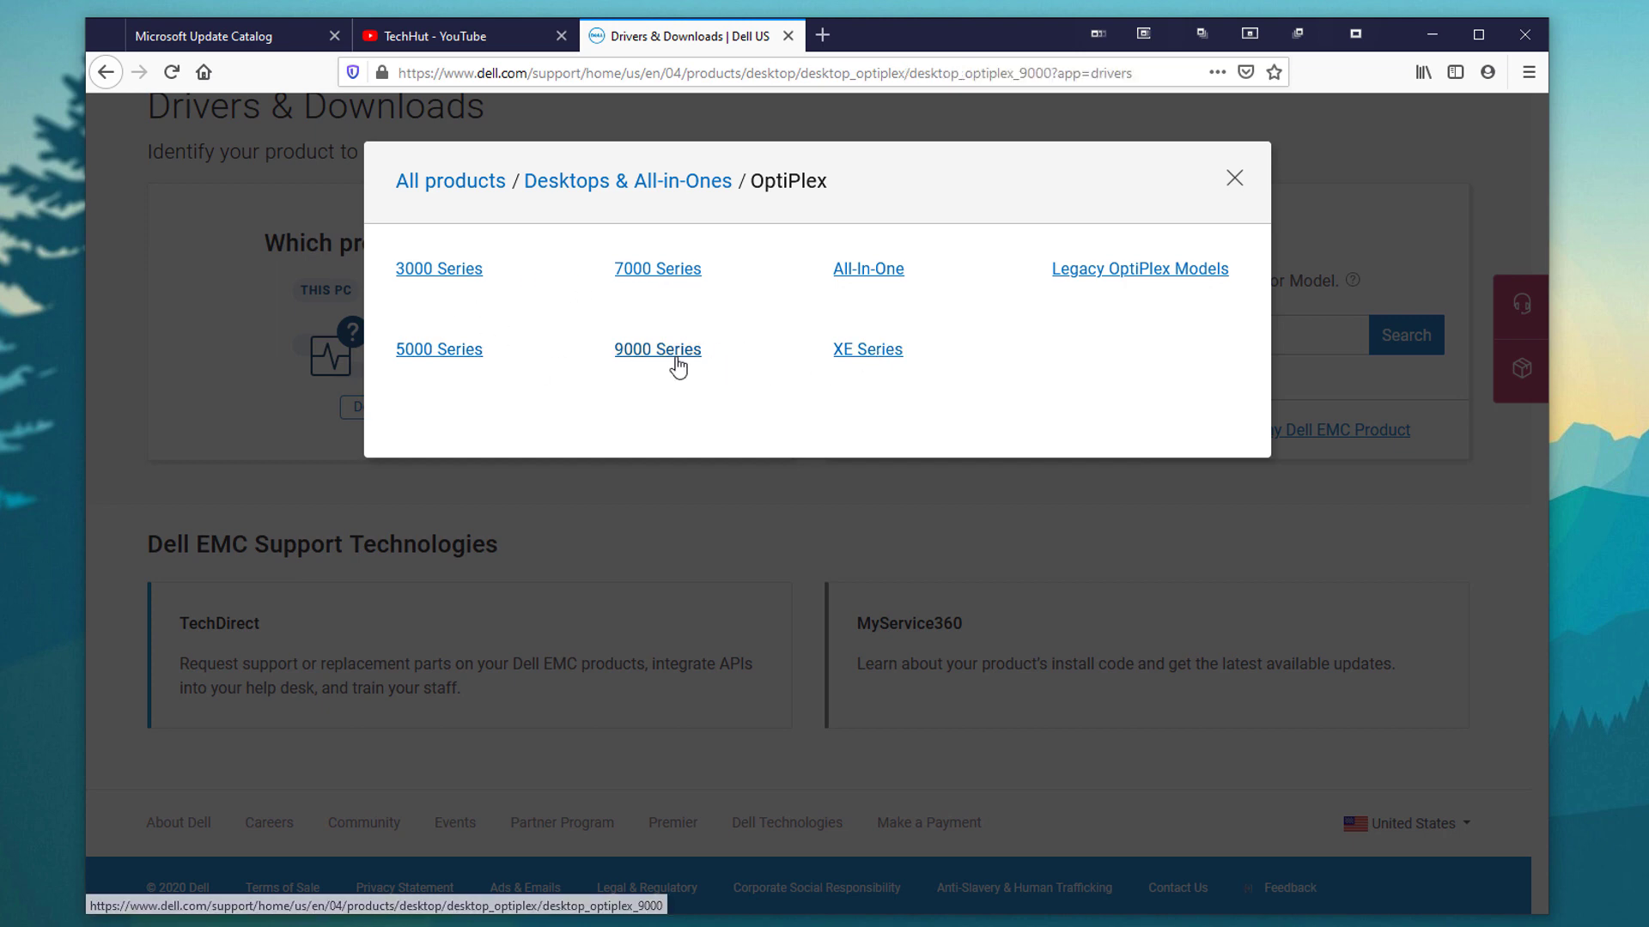
click(446, 273)
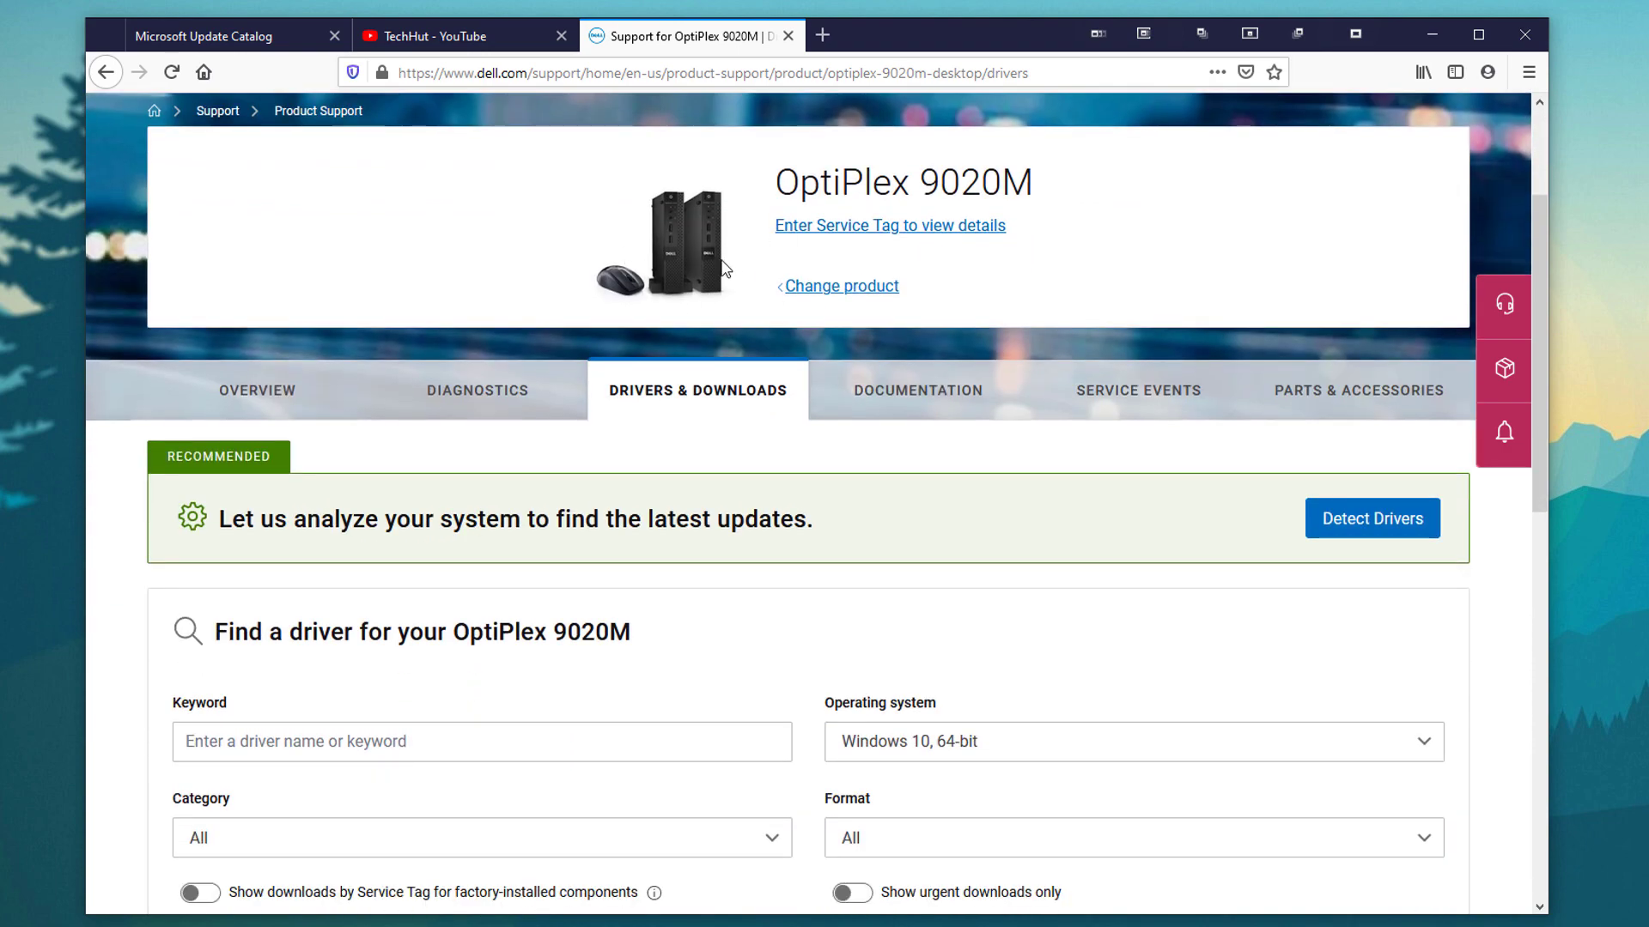
Keep the format filter at All and list all 60 OptiPlex 9020M downloads.
scroll(761, 383, down, 5)
scroll(730, 352, down, 3)
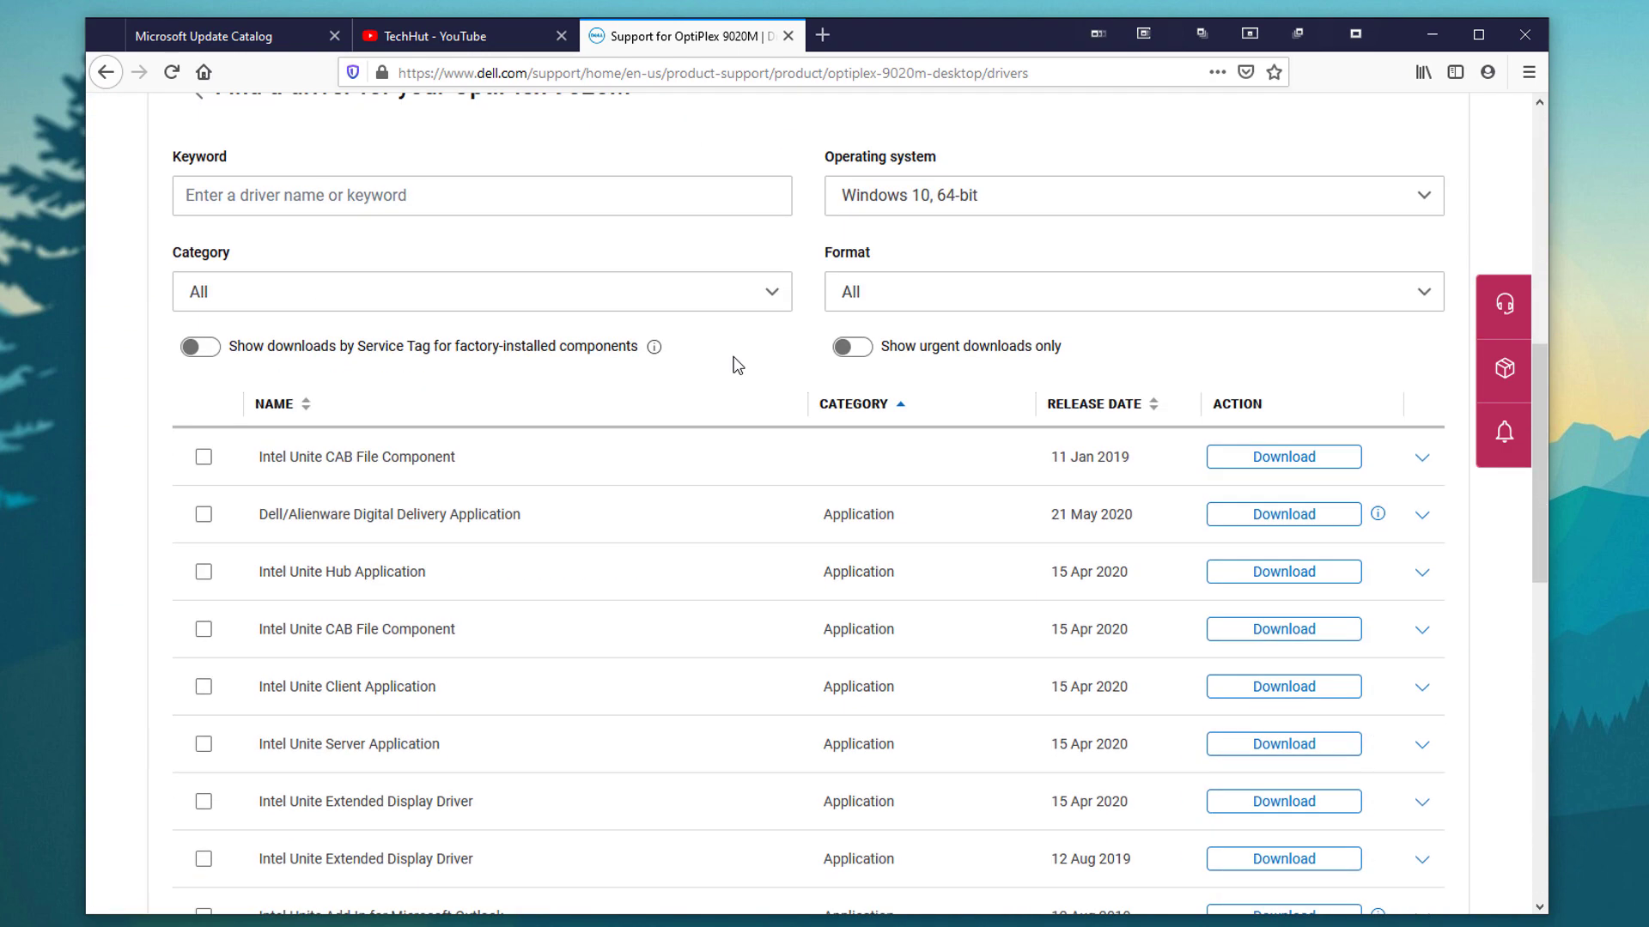
scroll(615, 538, up, 3)
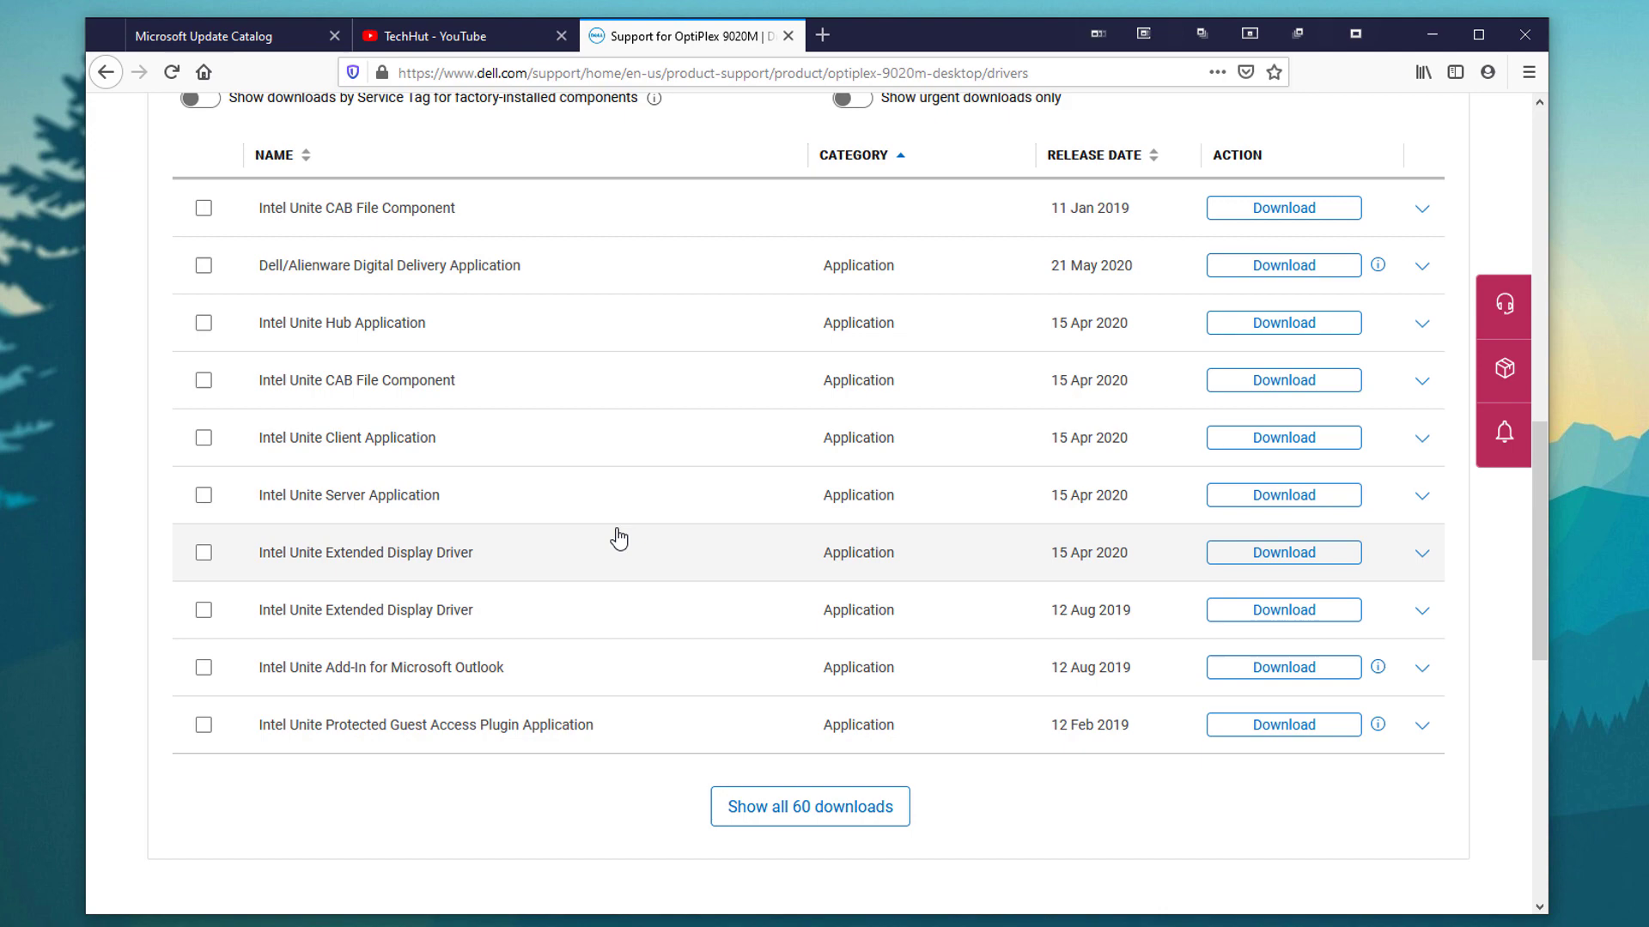
click(963, 326)
click(859, 357)
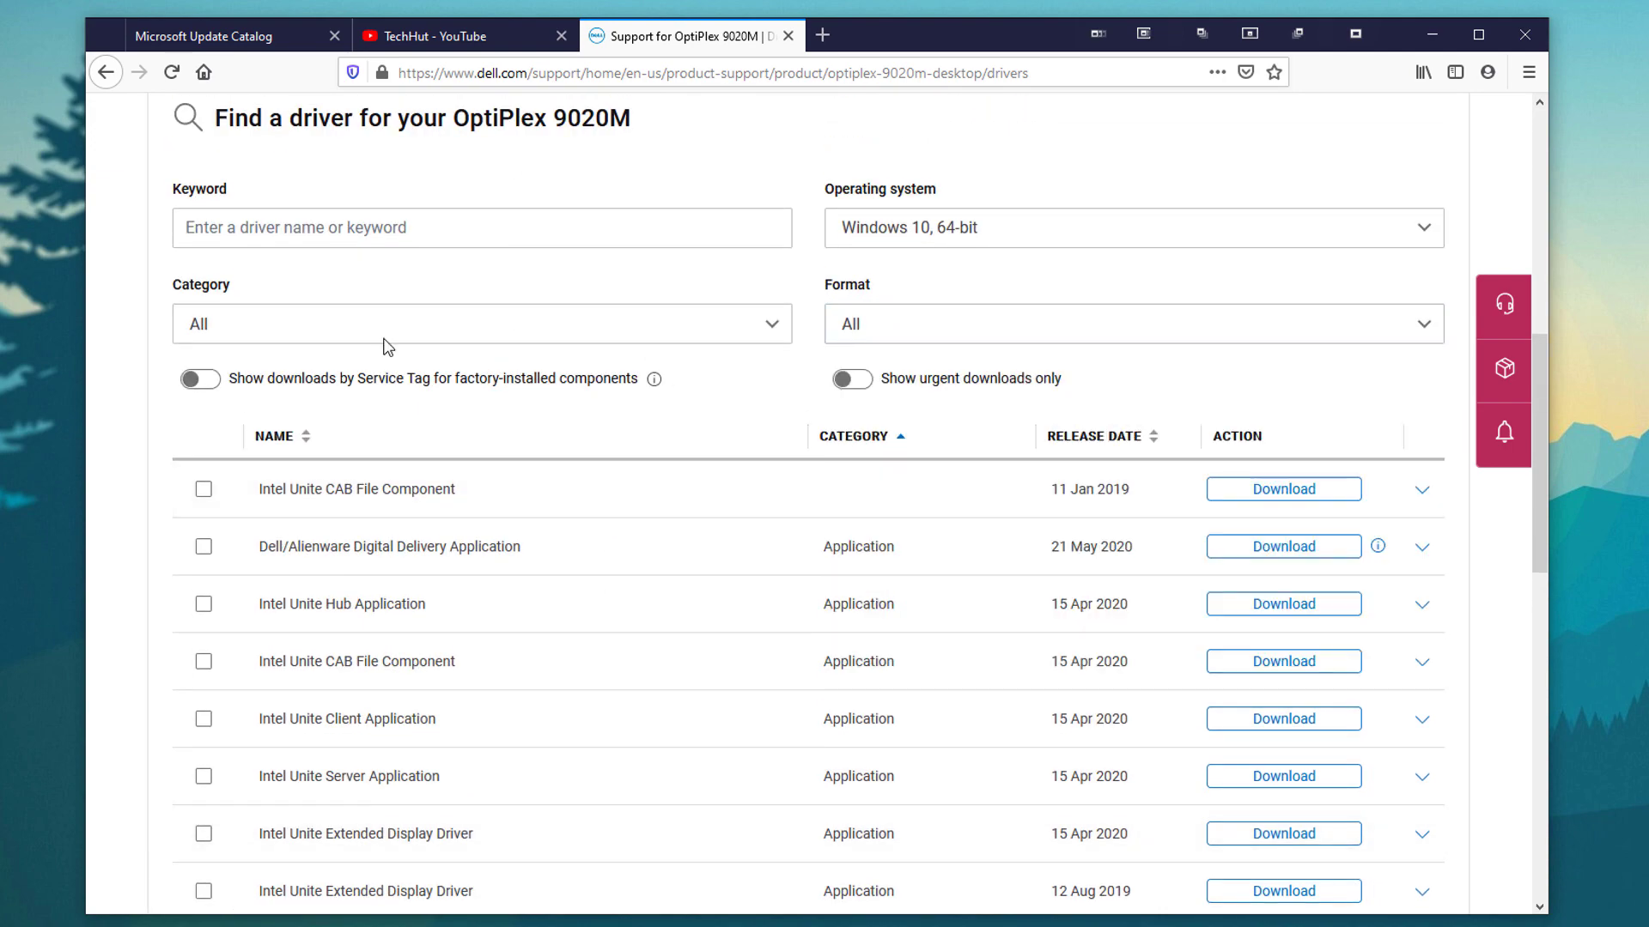
scroll(1079, 379, down, 5)
click(773, 571)
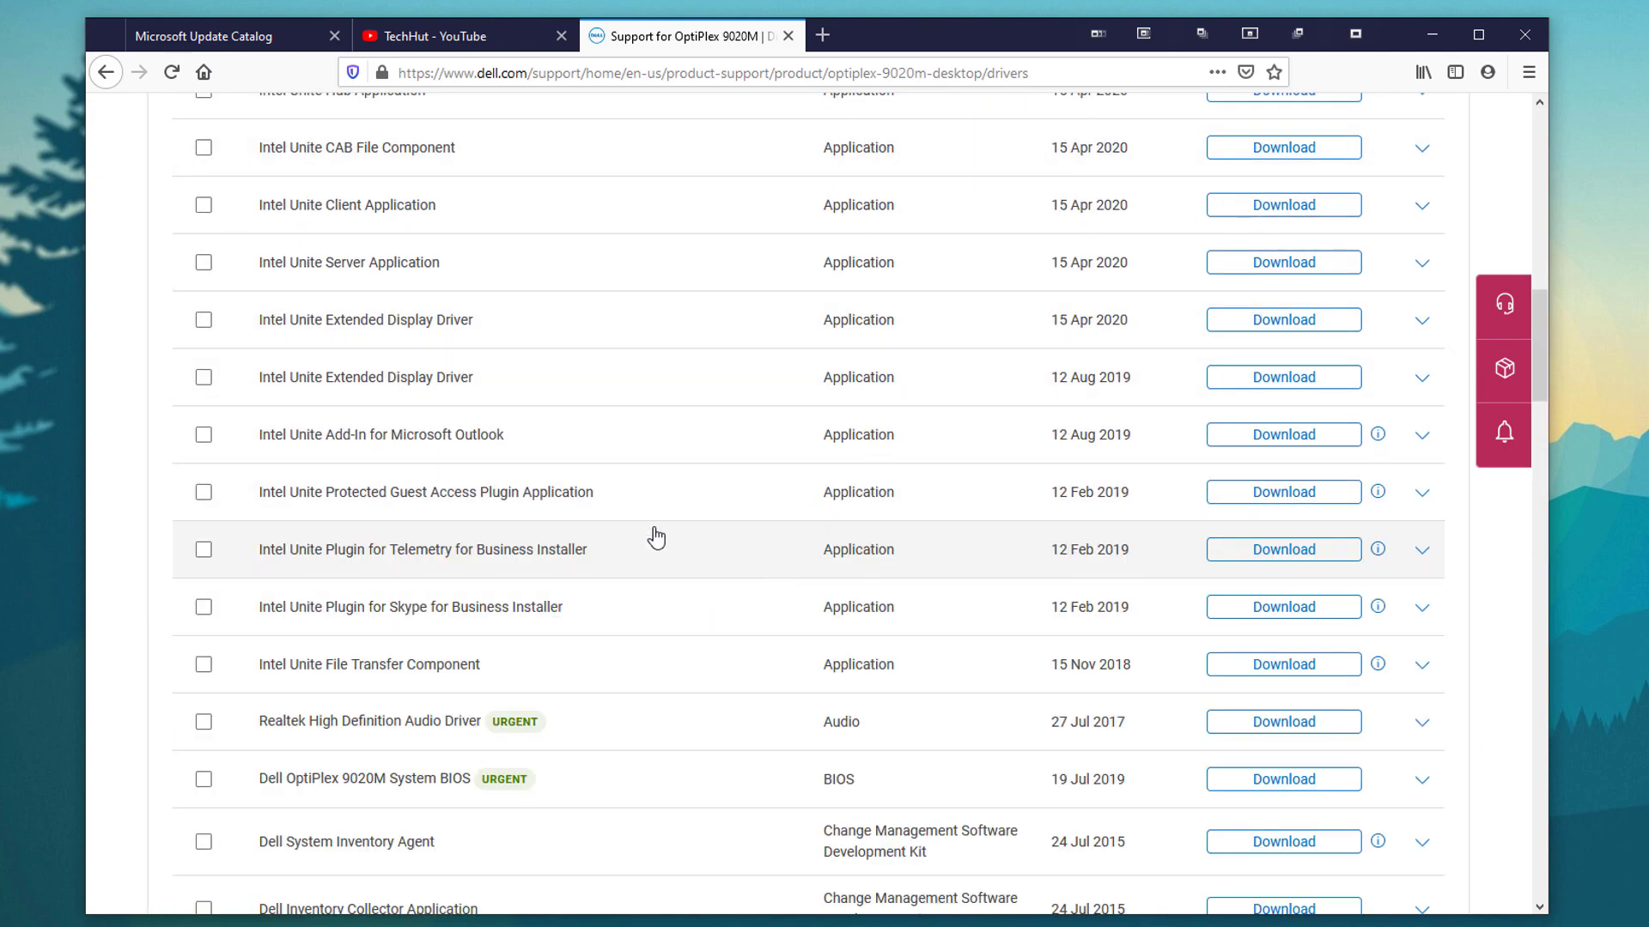
Run Detect Drivers, bringing up the SupportAssist requirement prompt.
scroll(618, 515, down, 4)
scroll(582, 486, down, 5)
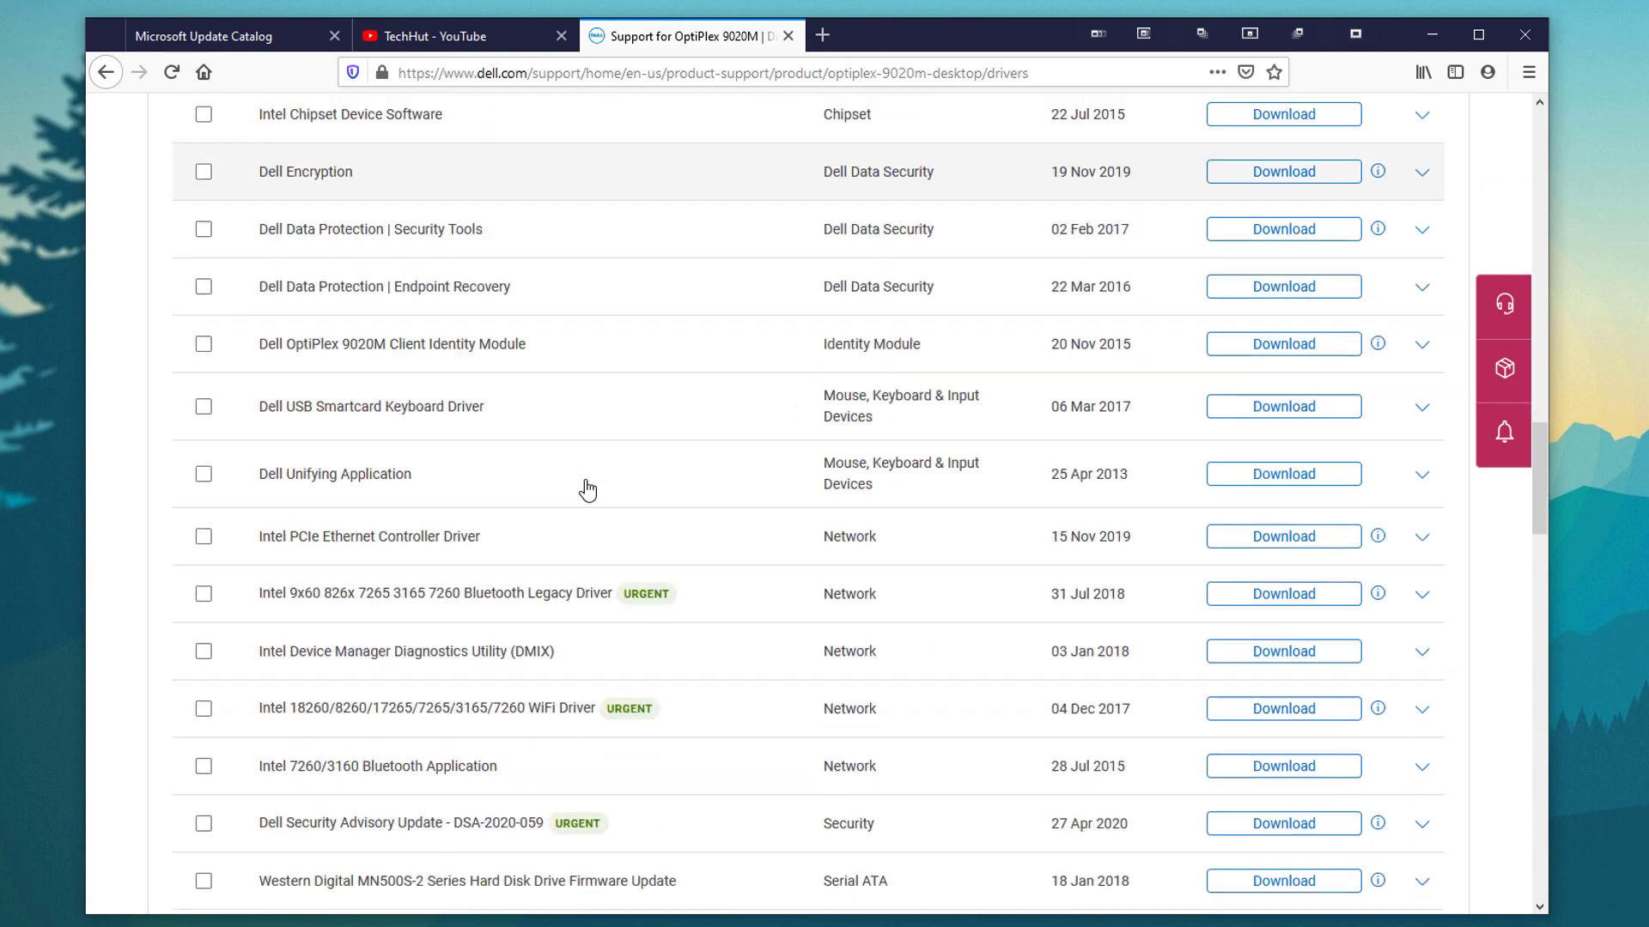
scroll(745, 461, up, 4)
scroll(745, 461, up, 13)
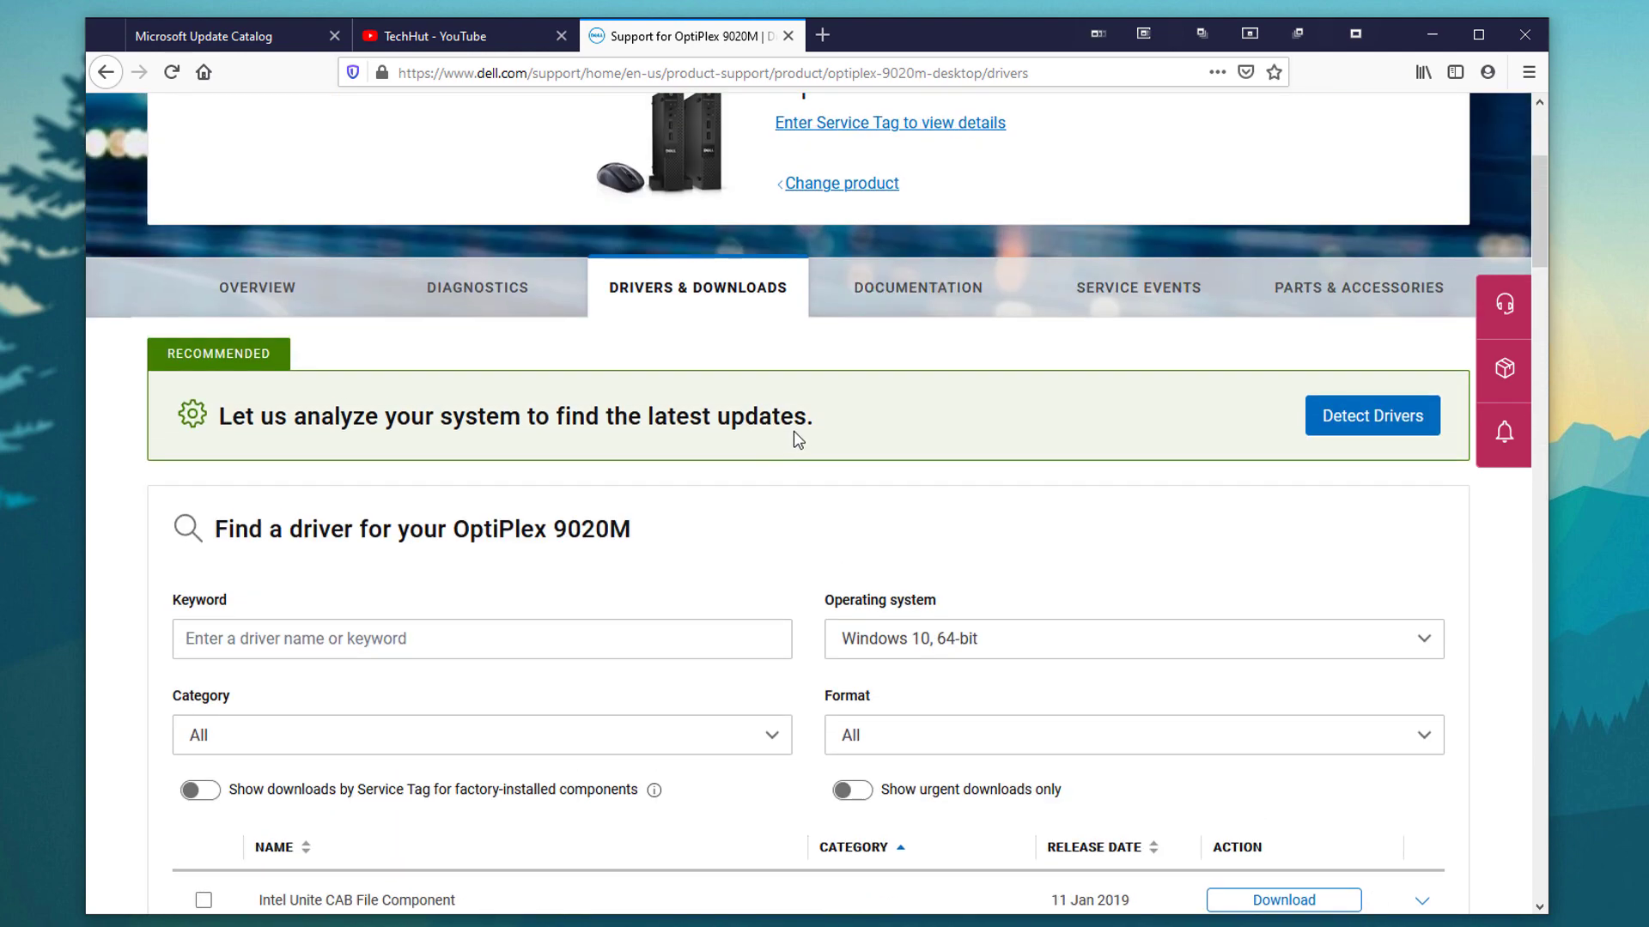
scroll(825, 438, up, 3)
scroll(816, 451, down, 2)
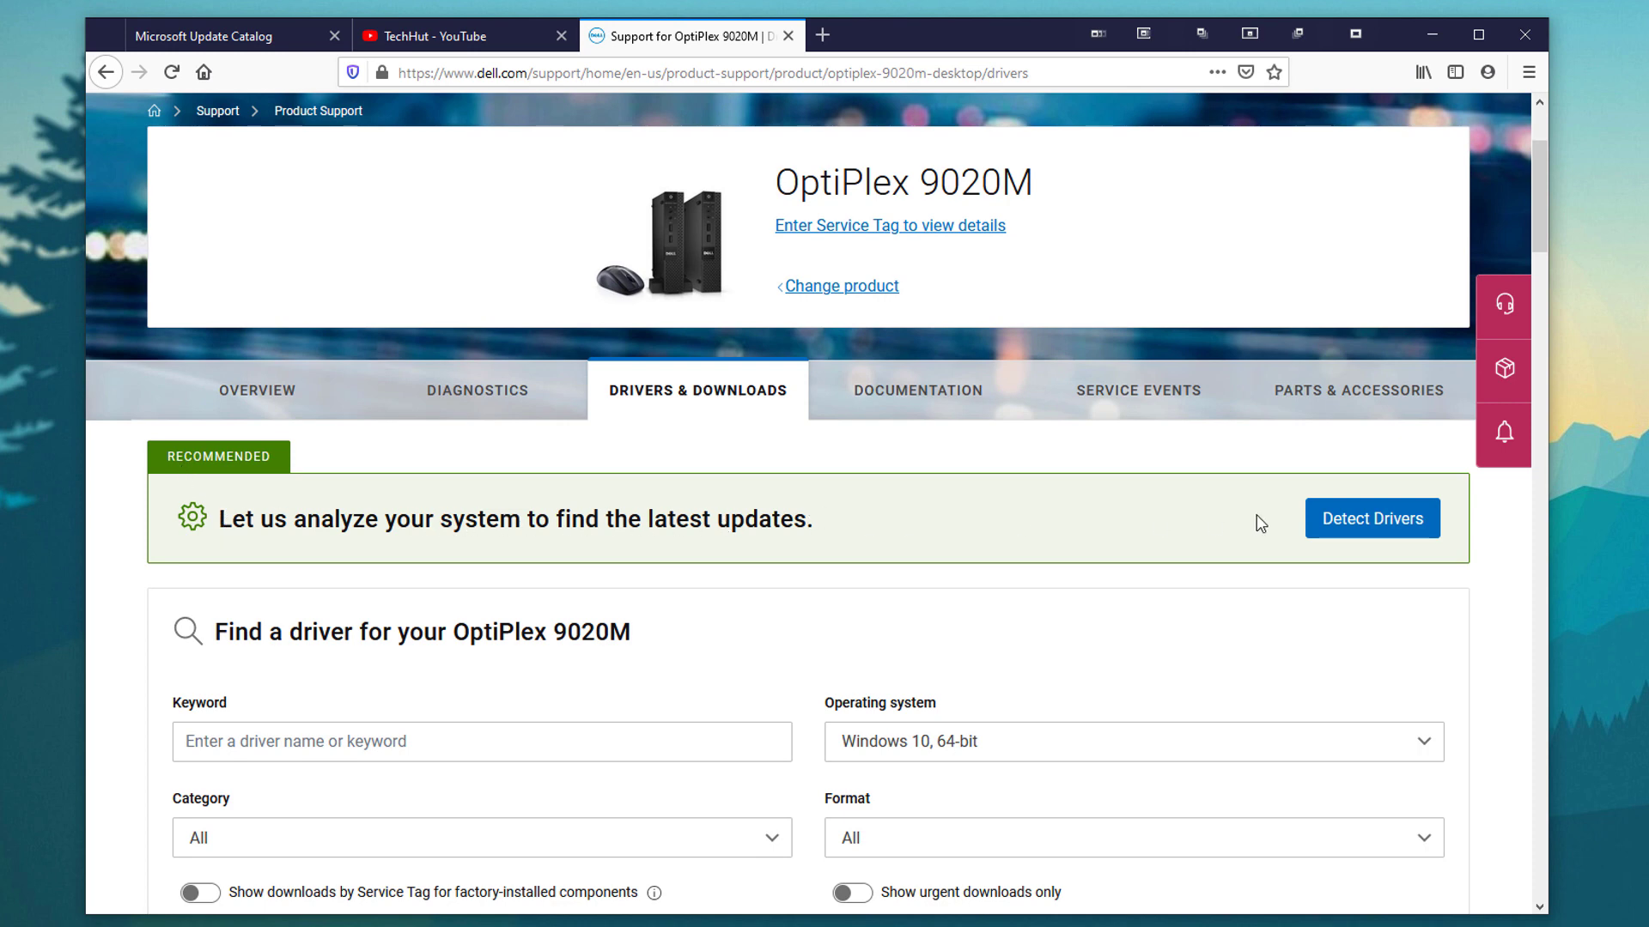
click(1378, 520)
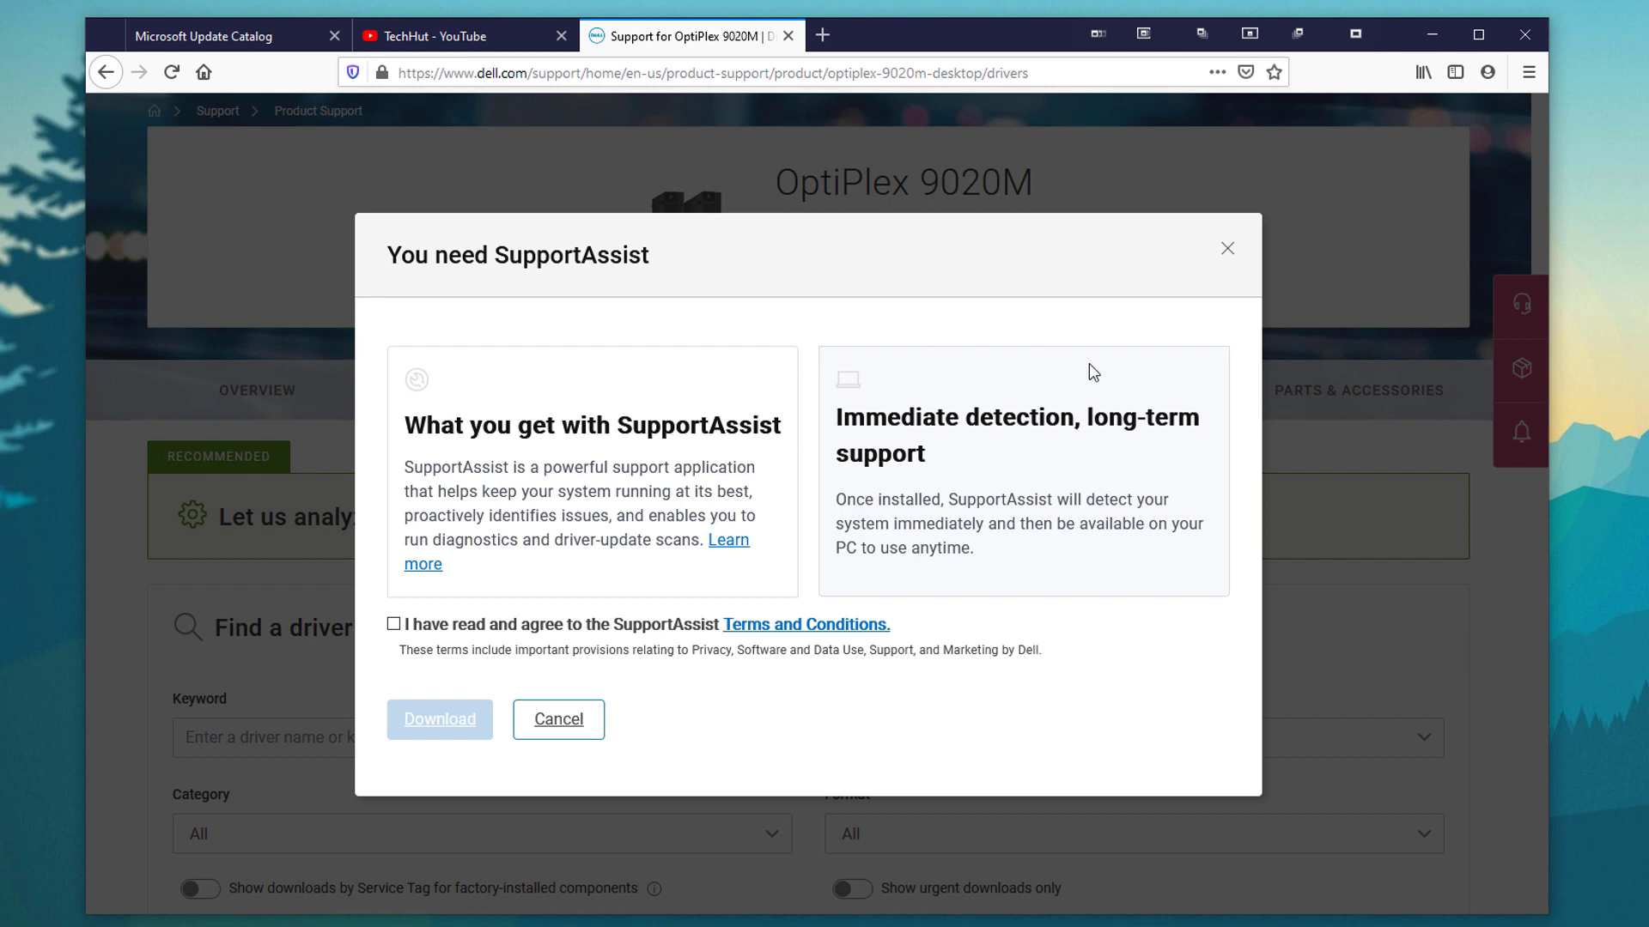
Dismiss the SupportAssist prompt and bring up Windows search.
click(1227, 250)
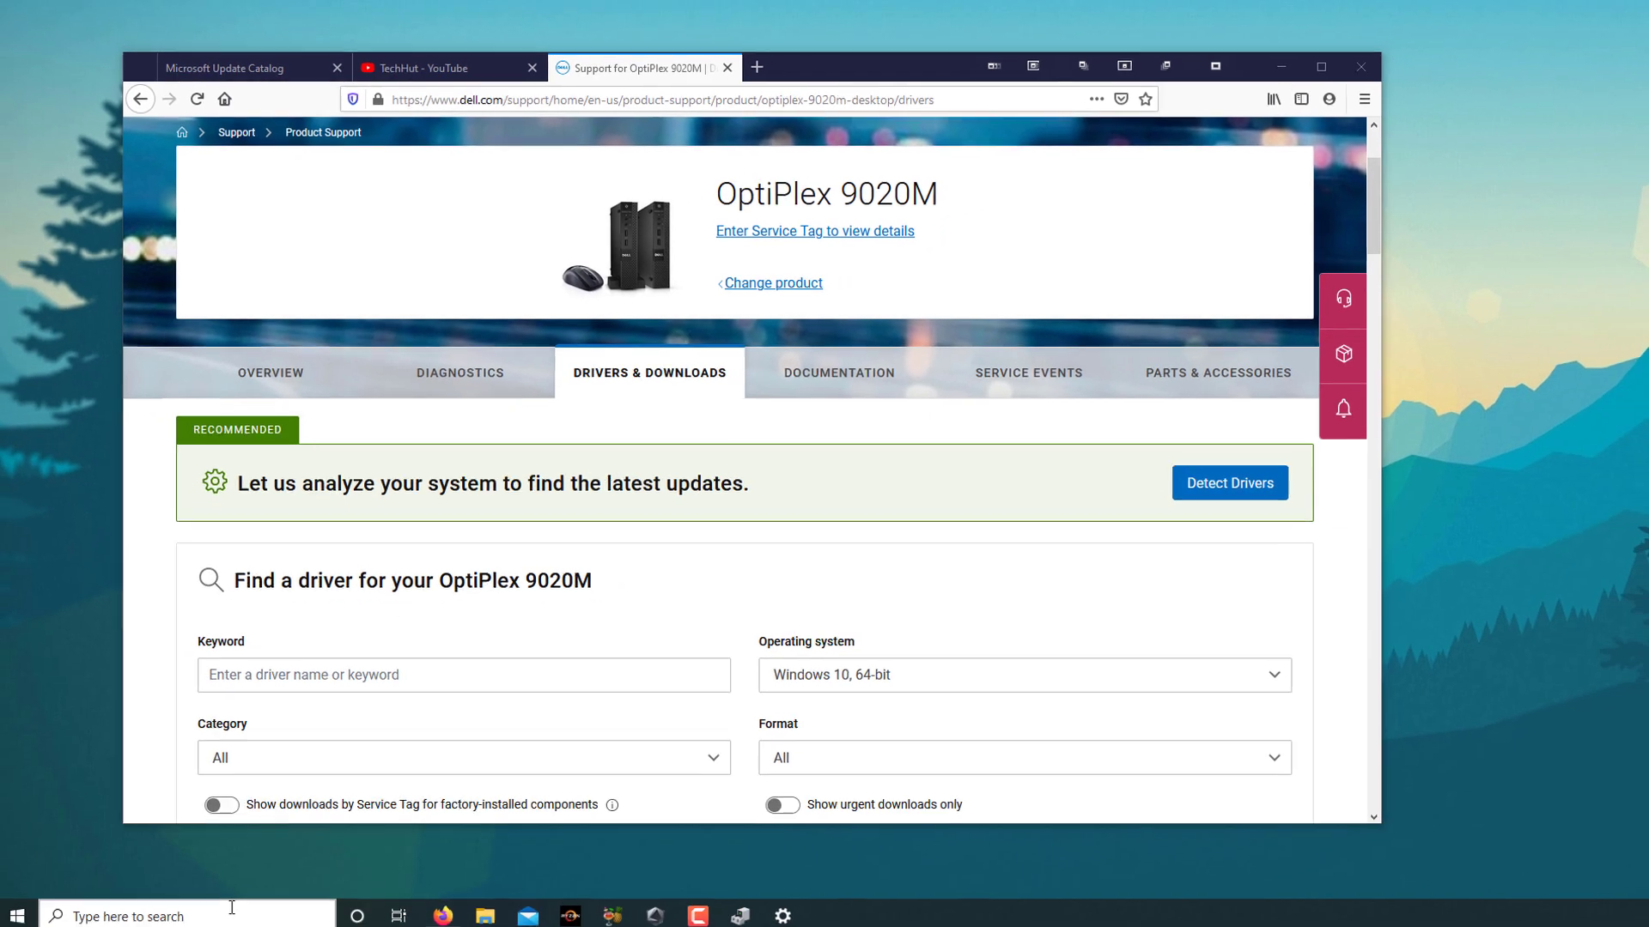
click(249, 897)
Open Device Manager with a 'de' search and move its window to the upper right.
text(de)
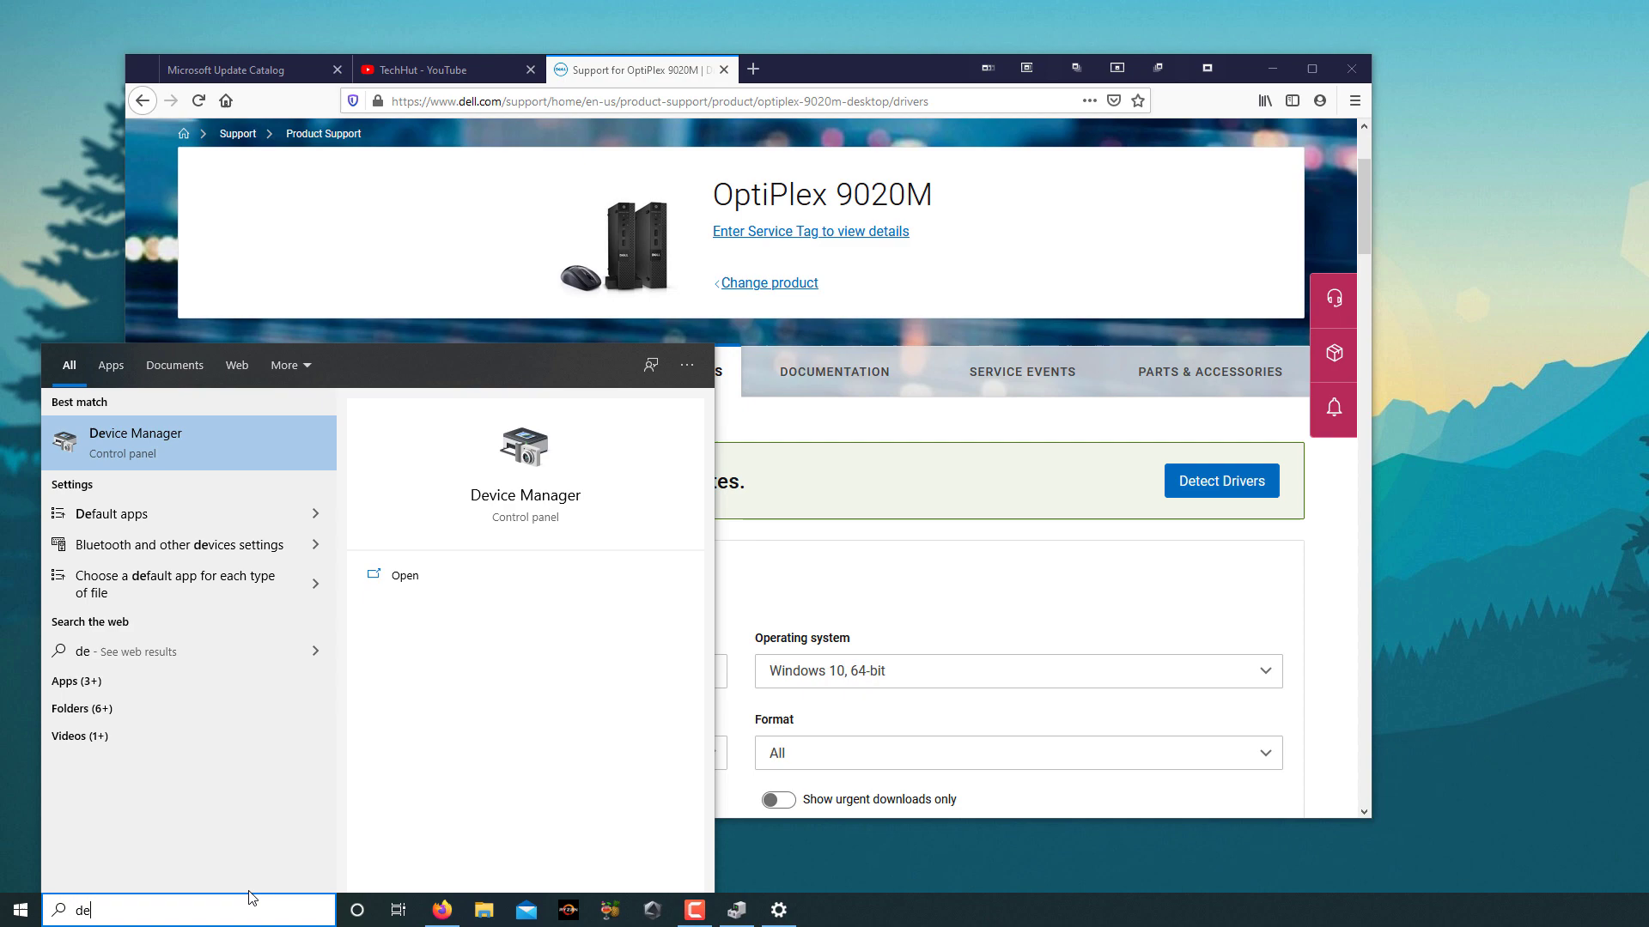
key(Return)
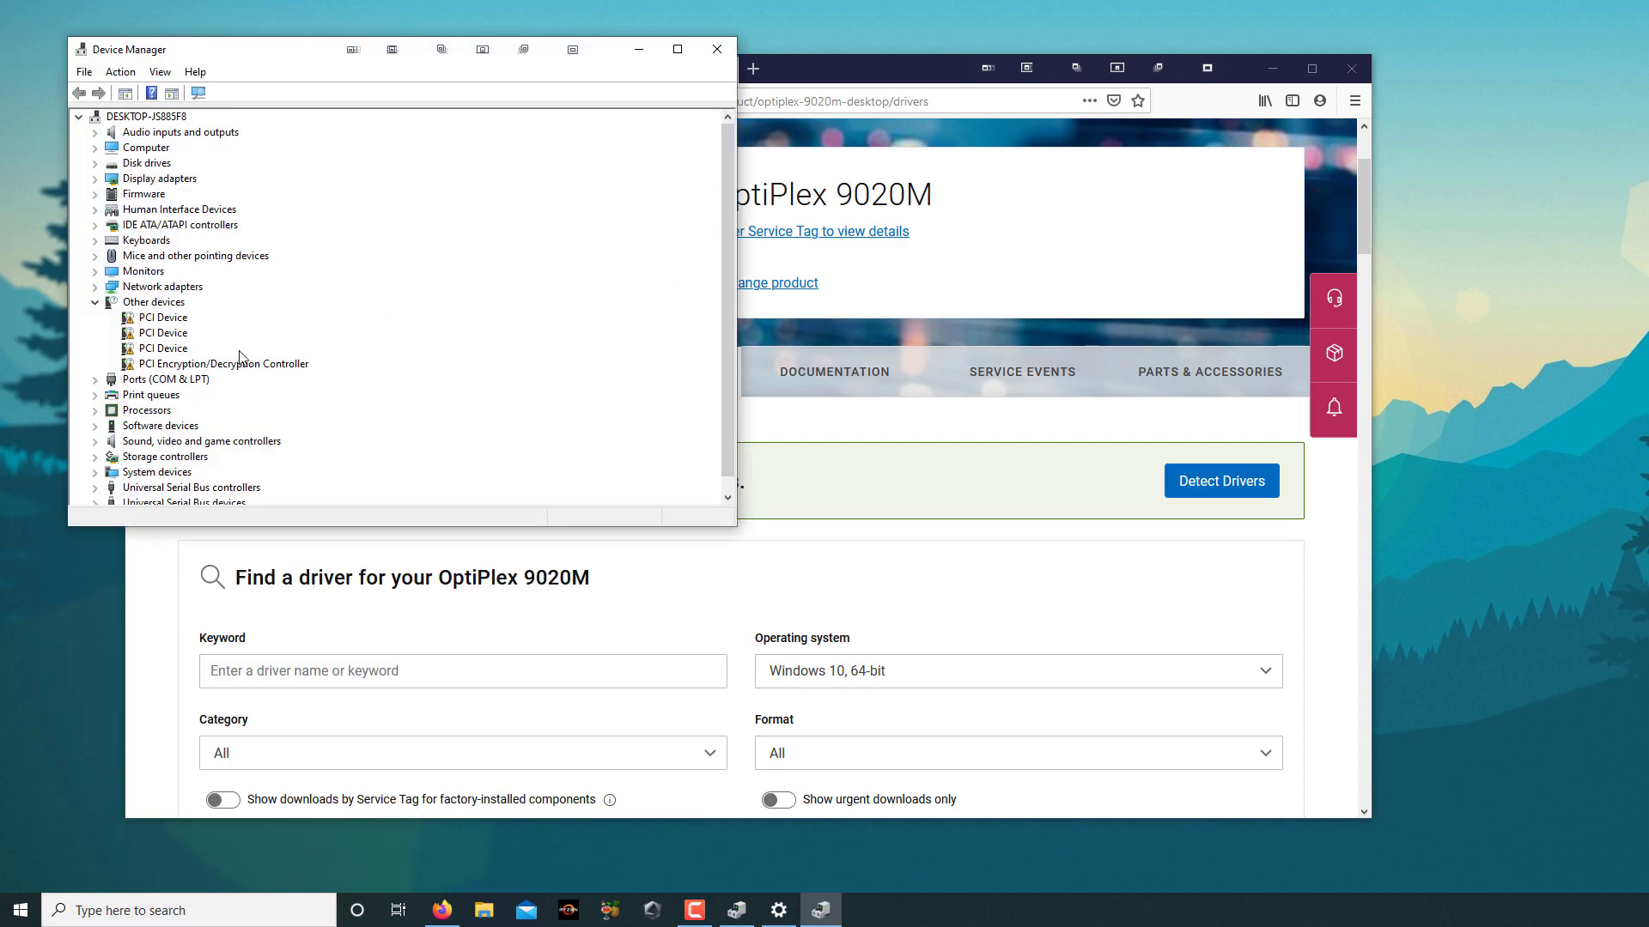
drag(258, 50, 1104, 47)
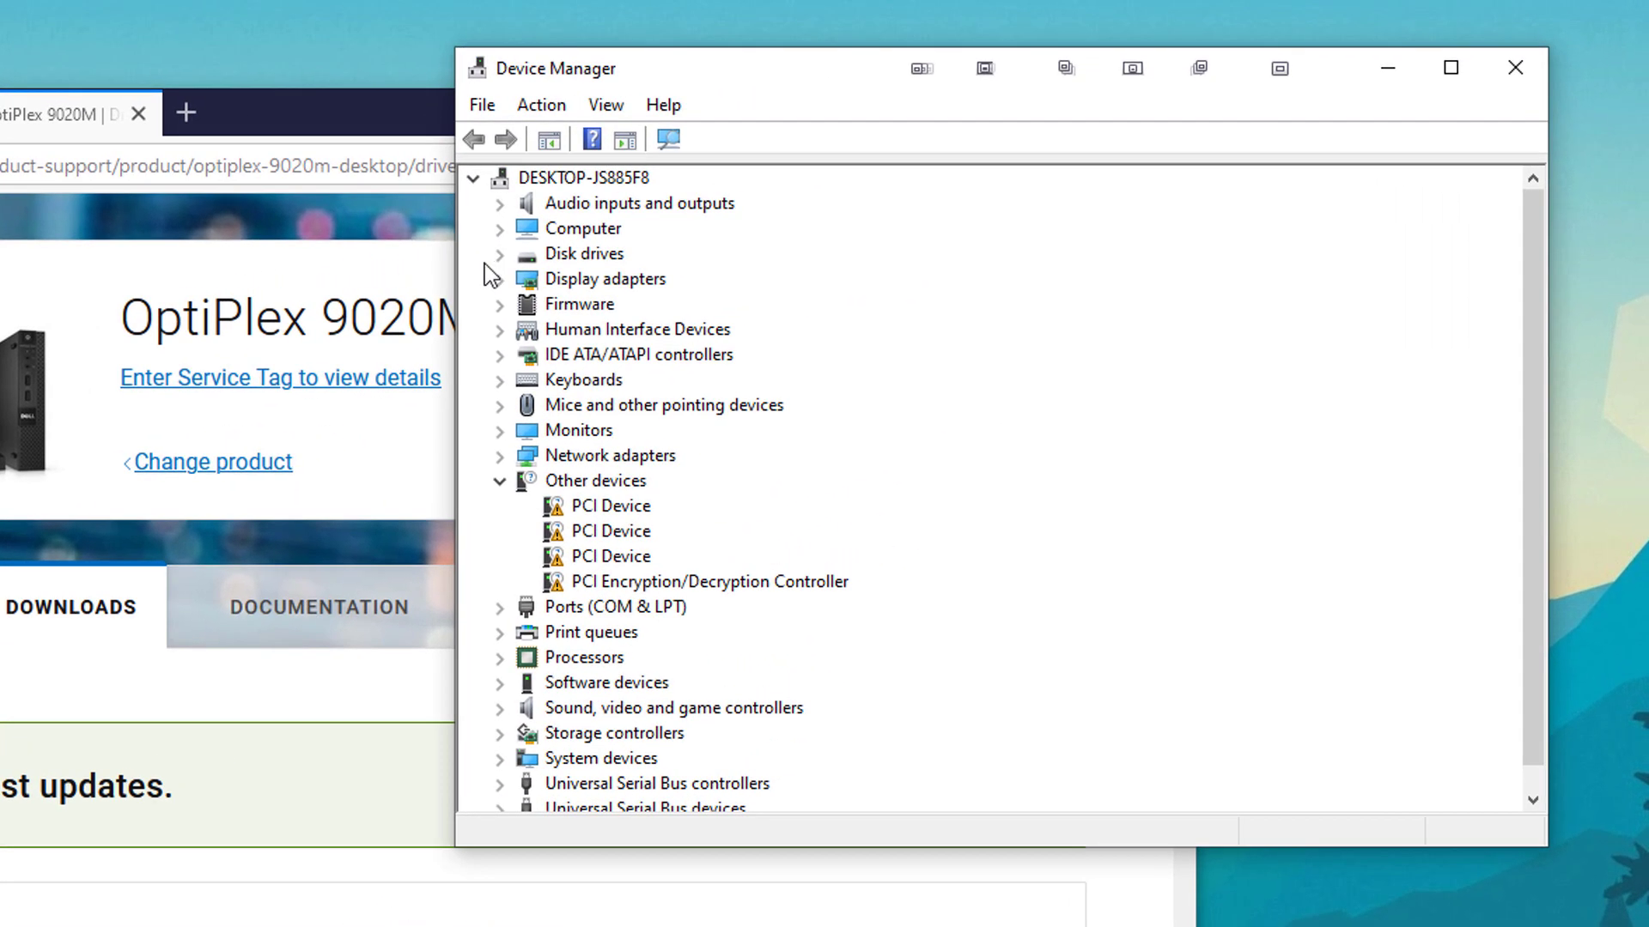
Search this computer for a newer HGST disk drive driver; the best one is already installed.
click(499, 255)
right_click(592, 276)
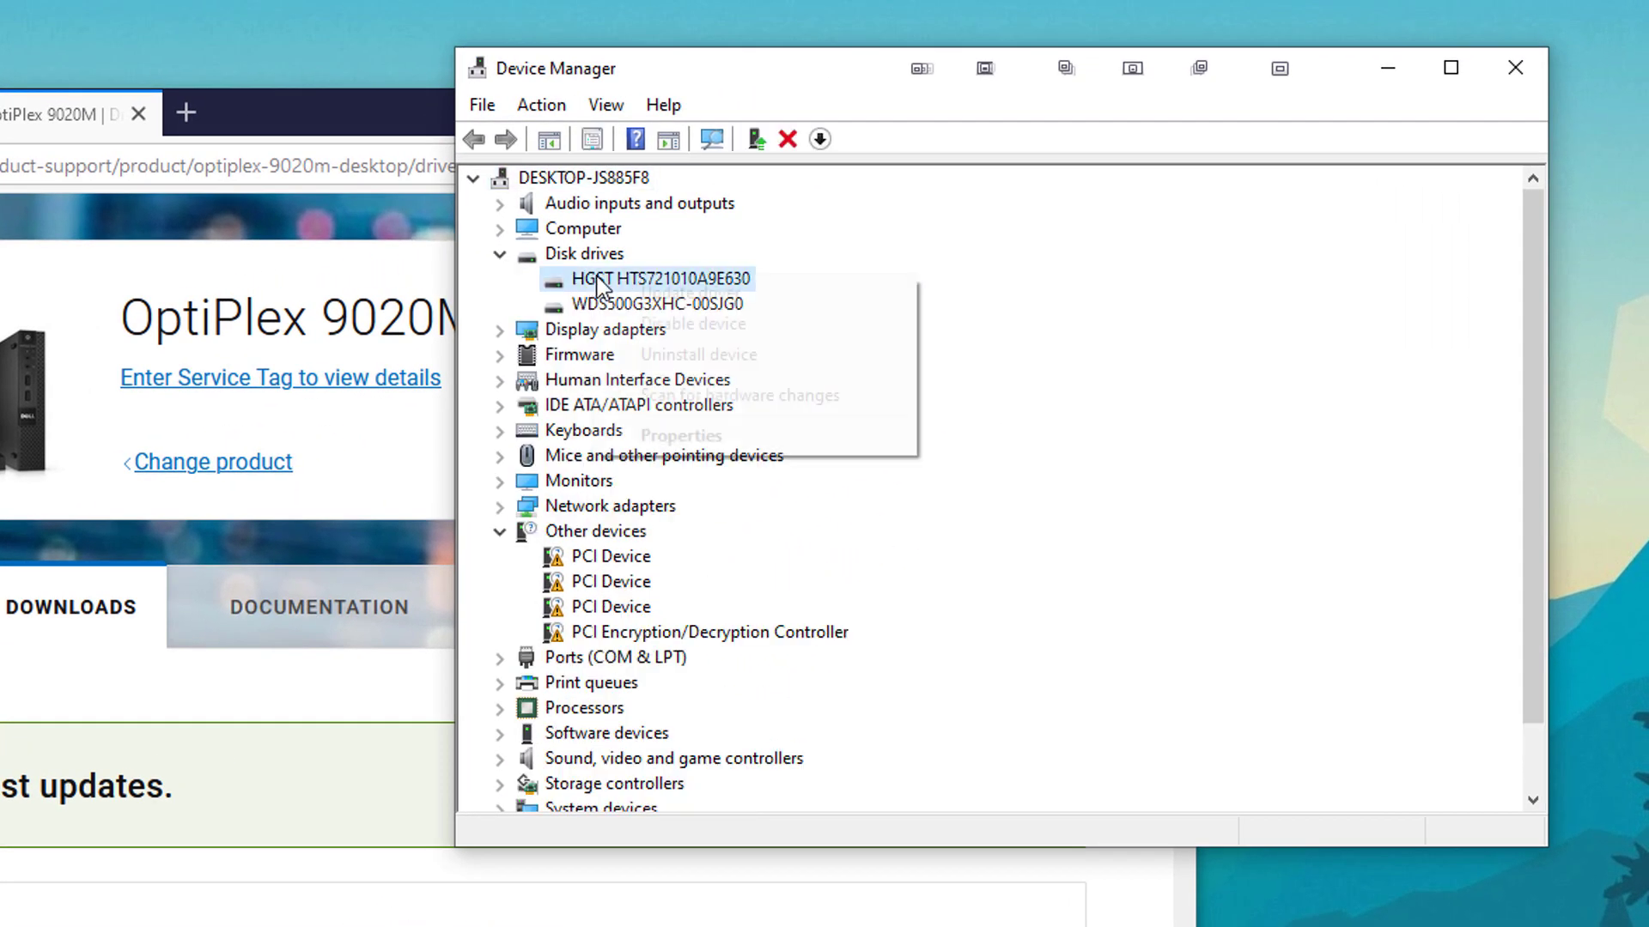
click(748, 292)
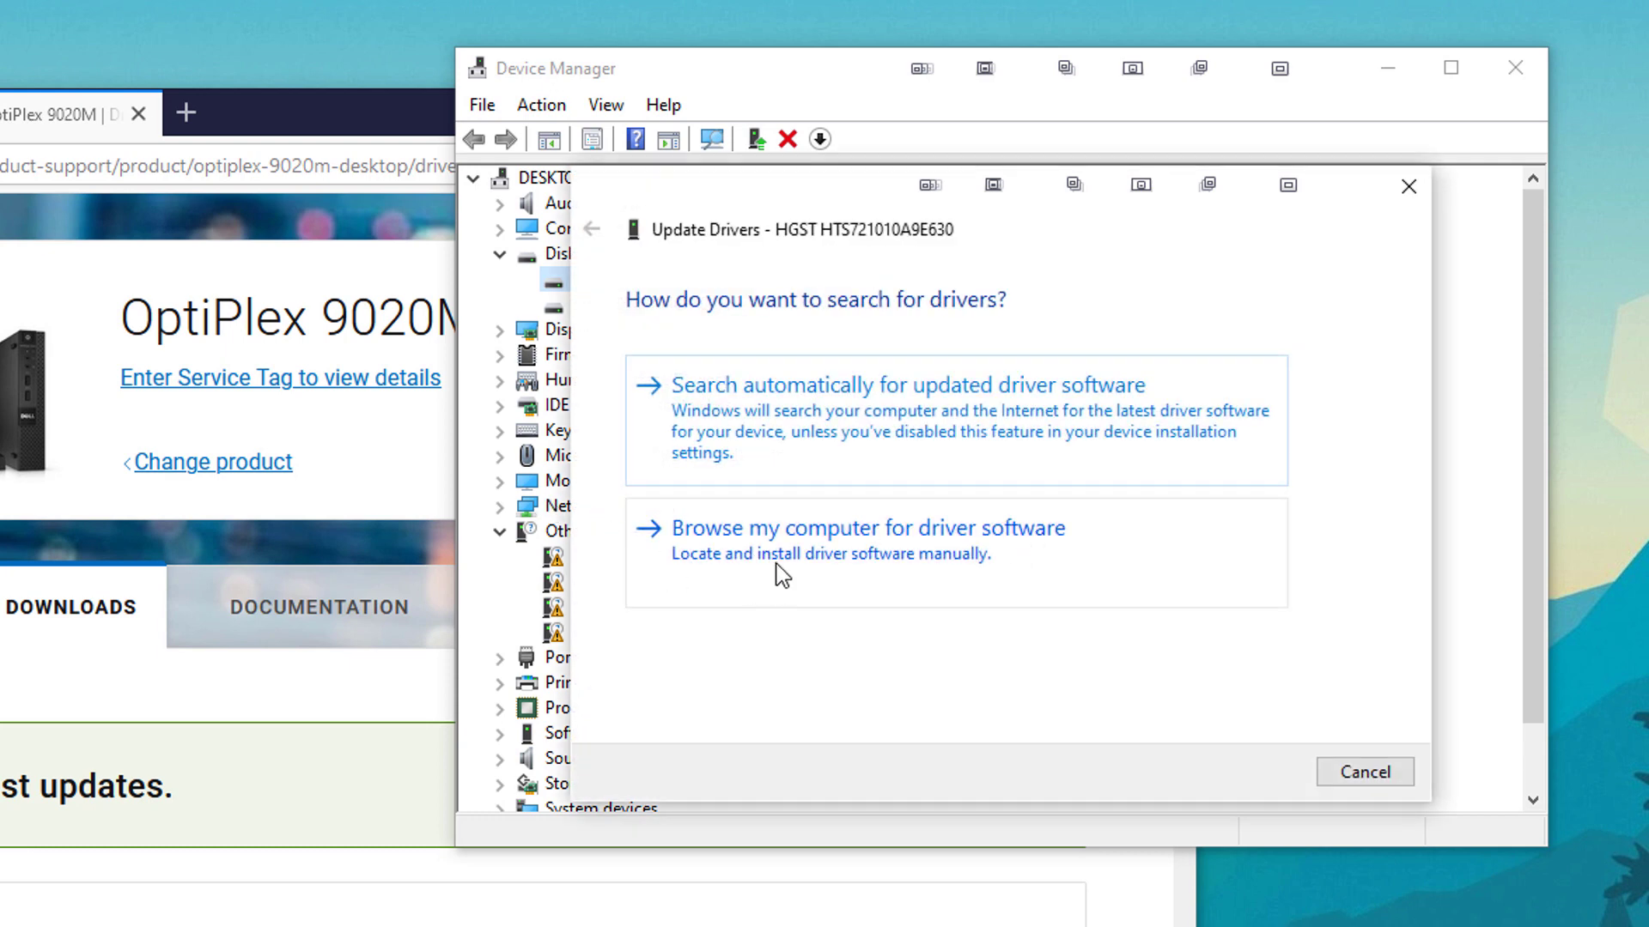
click(1013, 551)
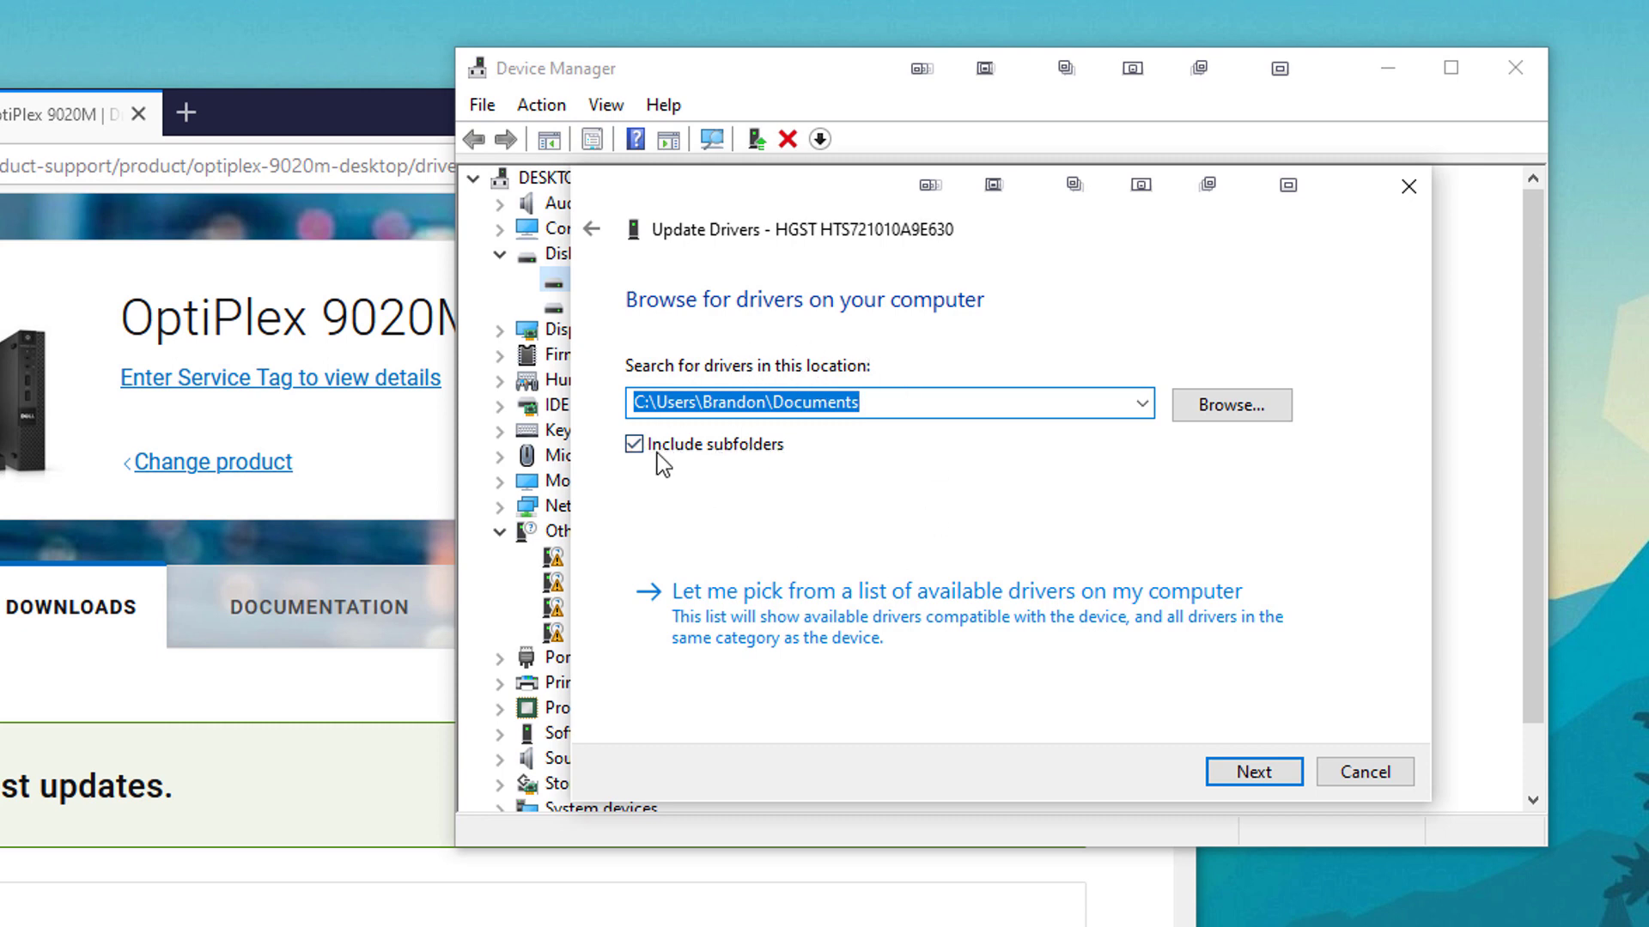
click(1259, 772)
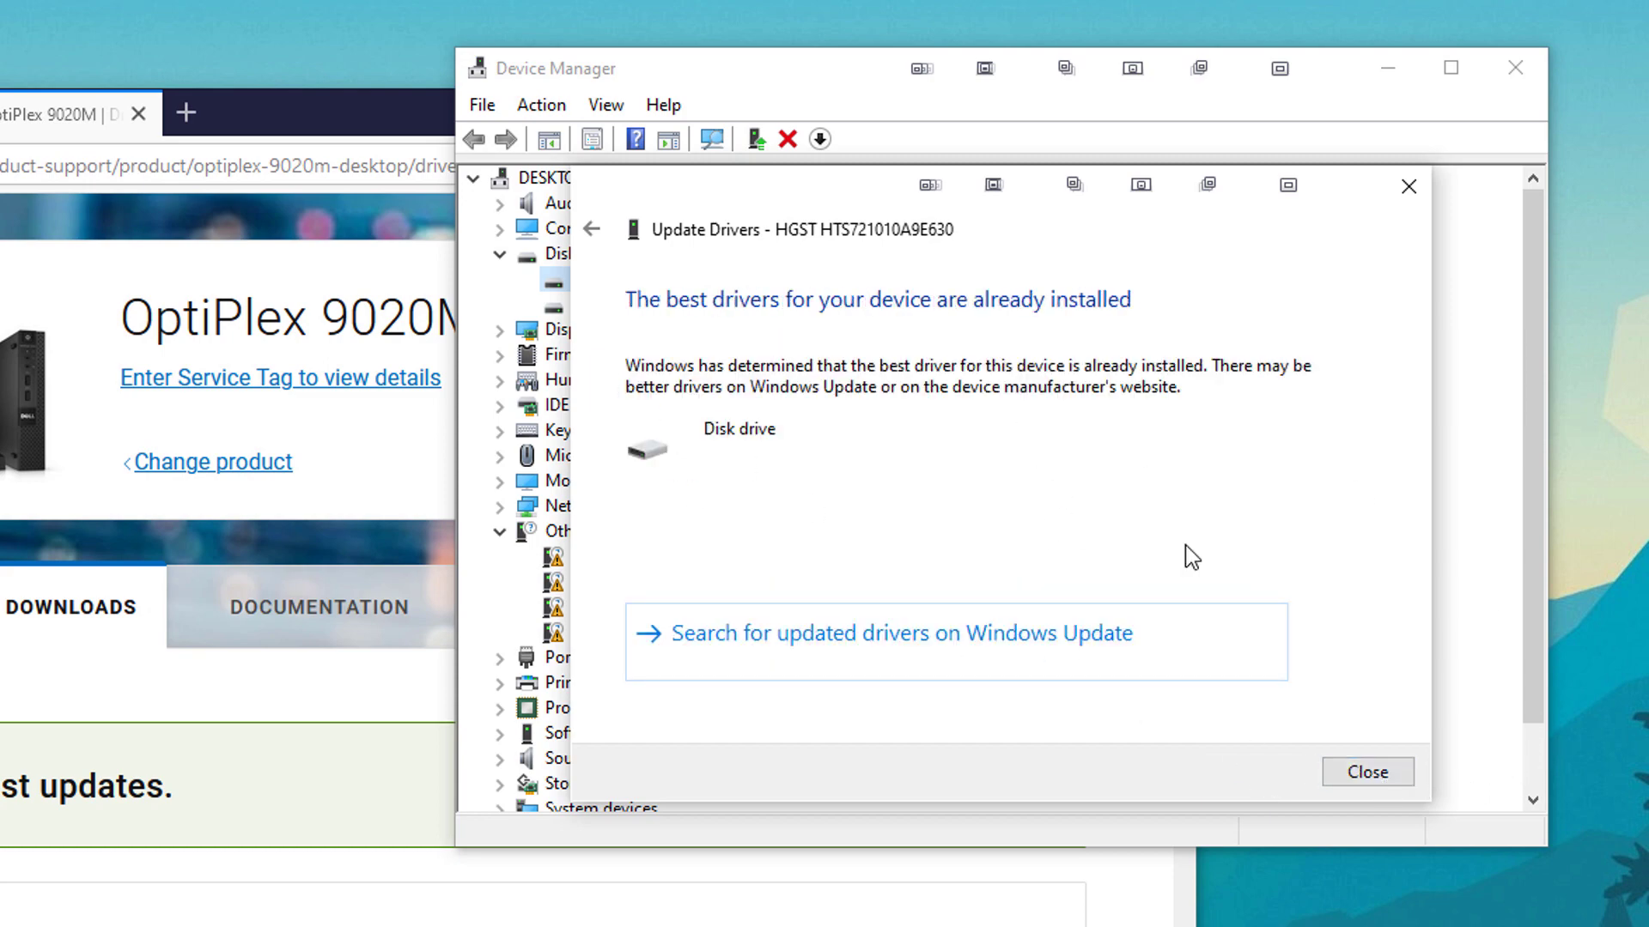
click(1367, 772)
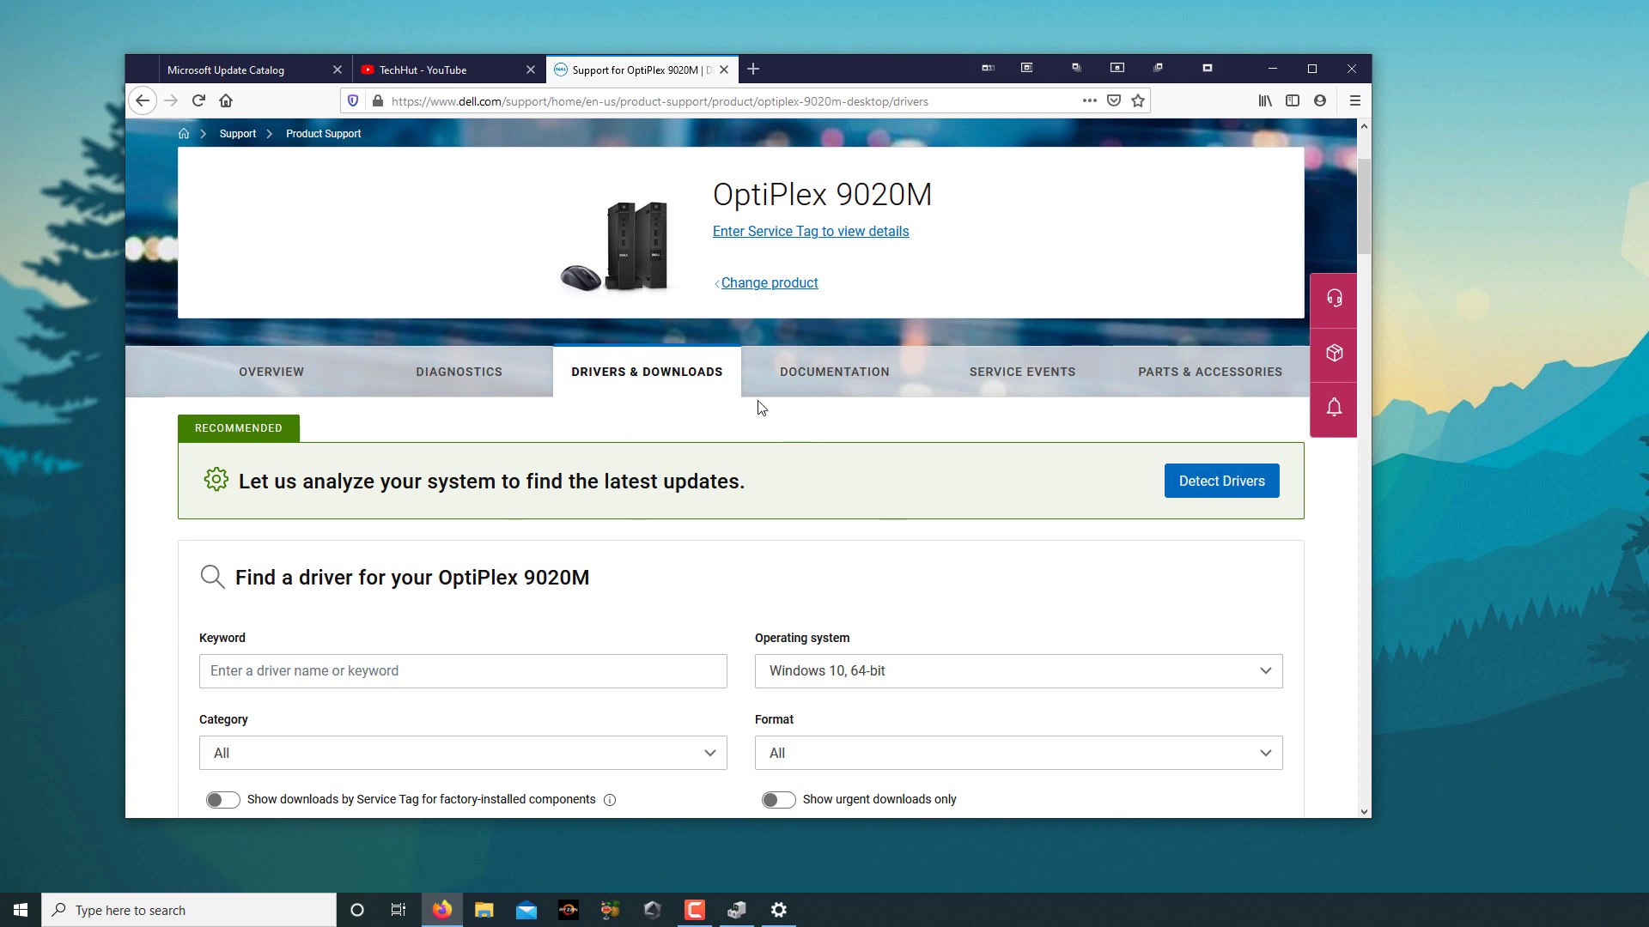
Bring the Microsoft Update Catalog tab to the front in Firefox.
click(206, 76)
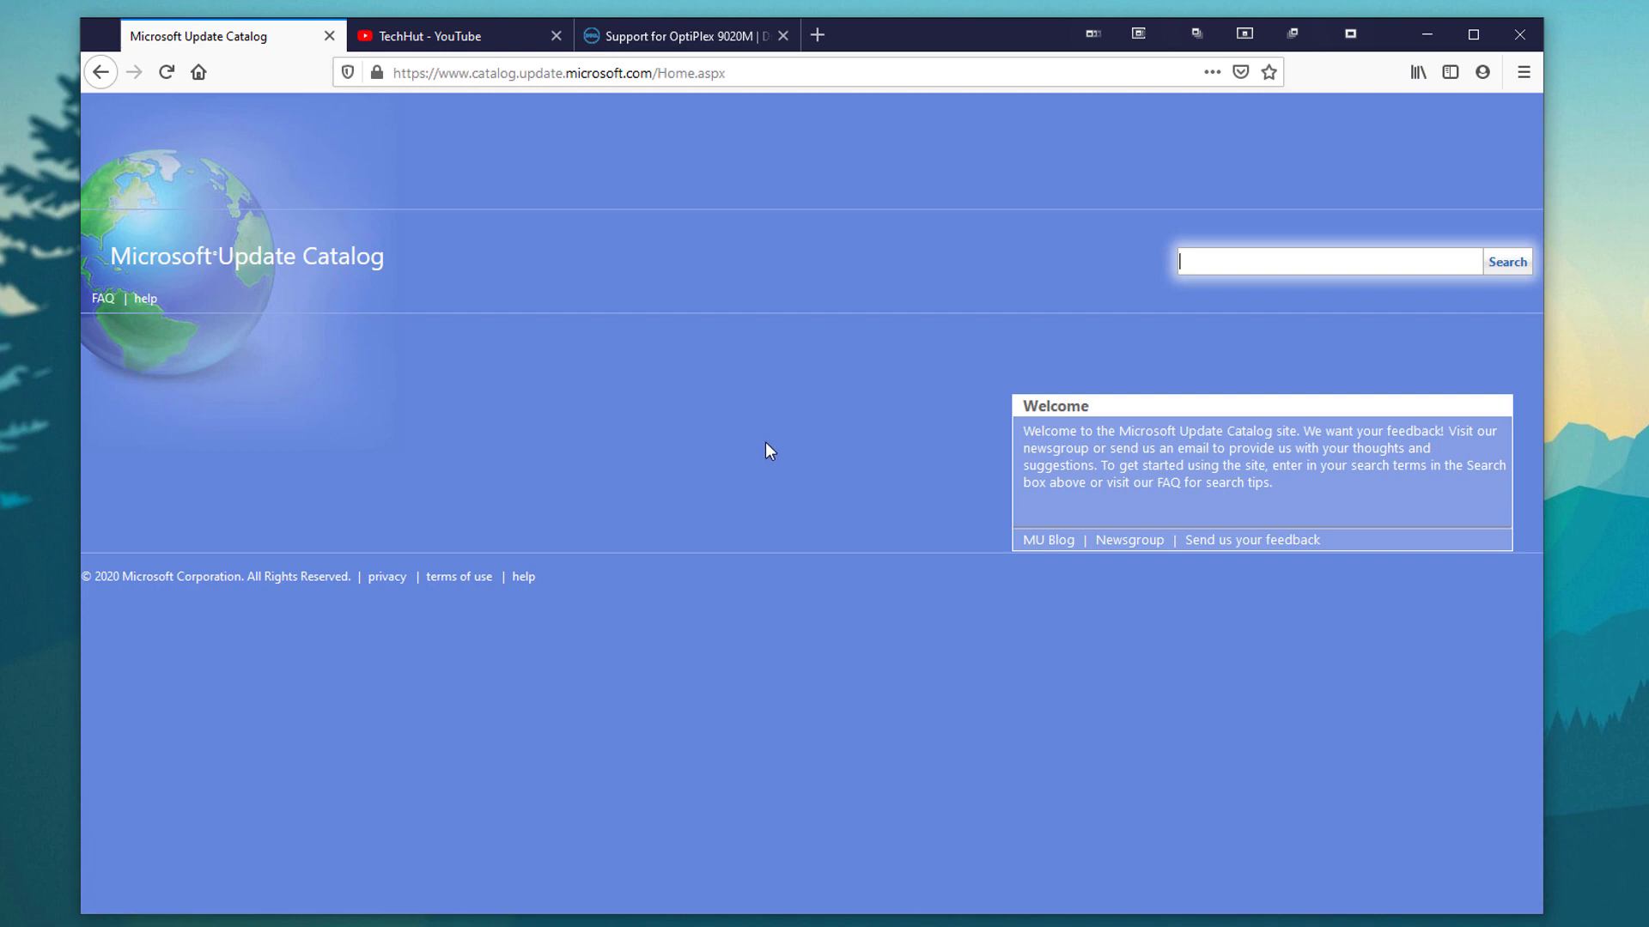
Search the catalog for 'gtx 1650' and review the 728 NVIDIA Display driver results and dates.
click(1298, 258)
key(Return)
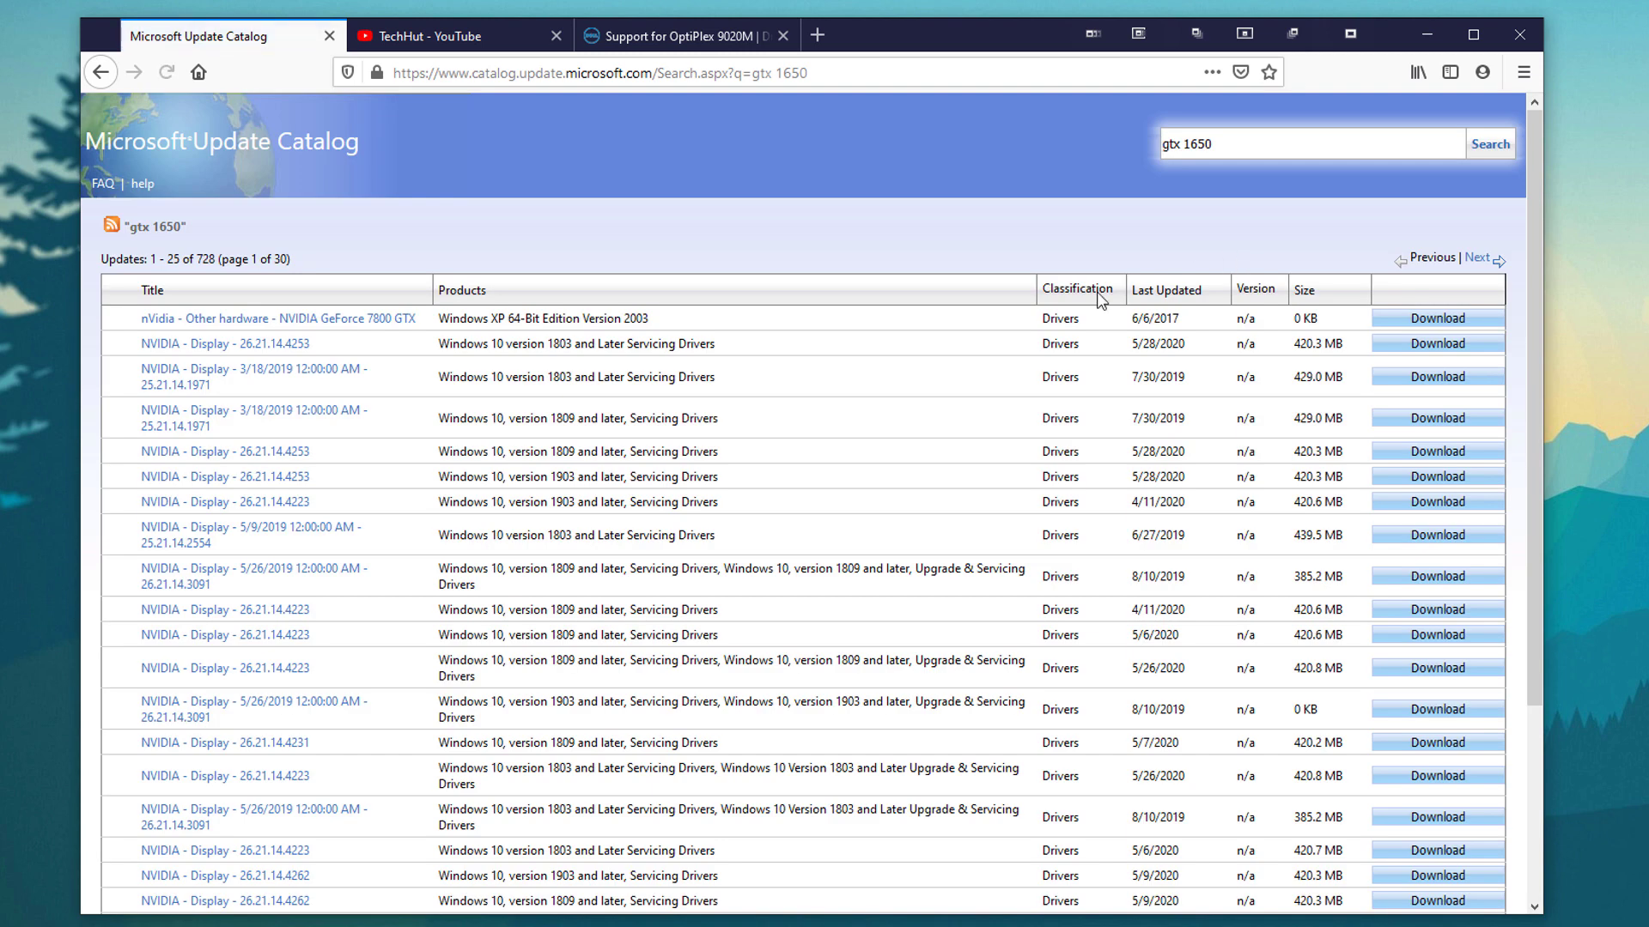
scroll(679, 361, down, 3)
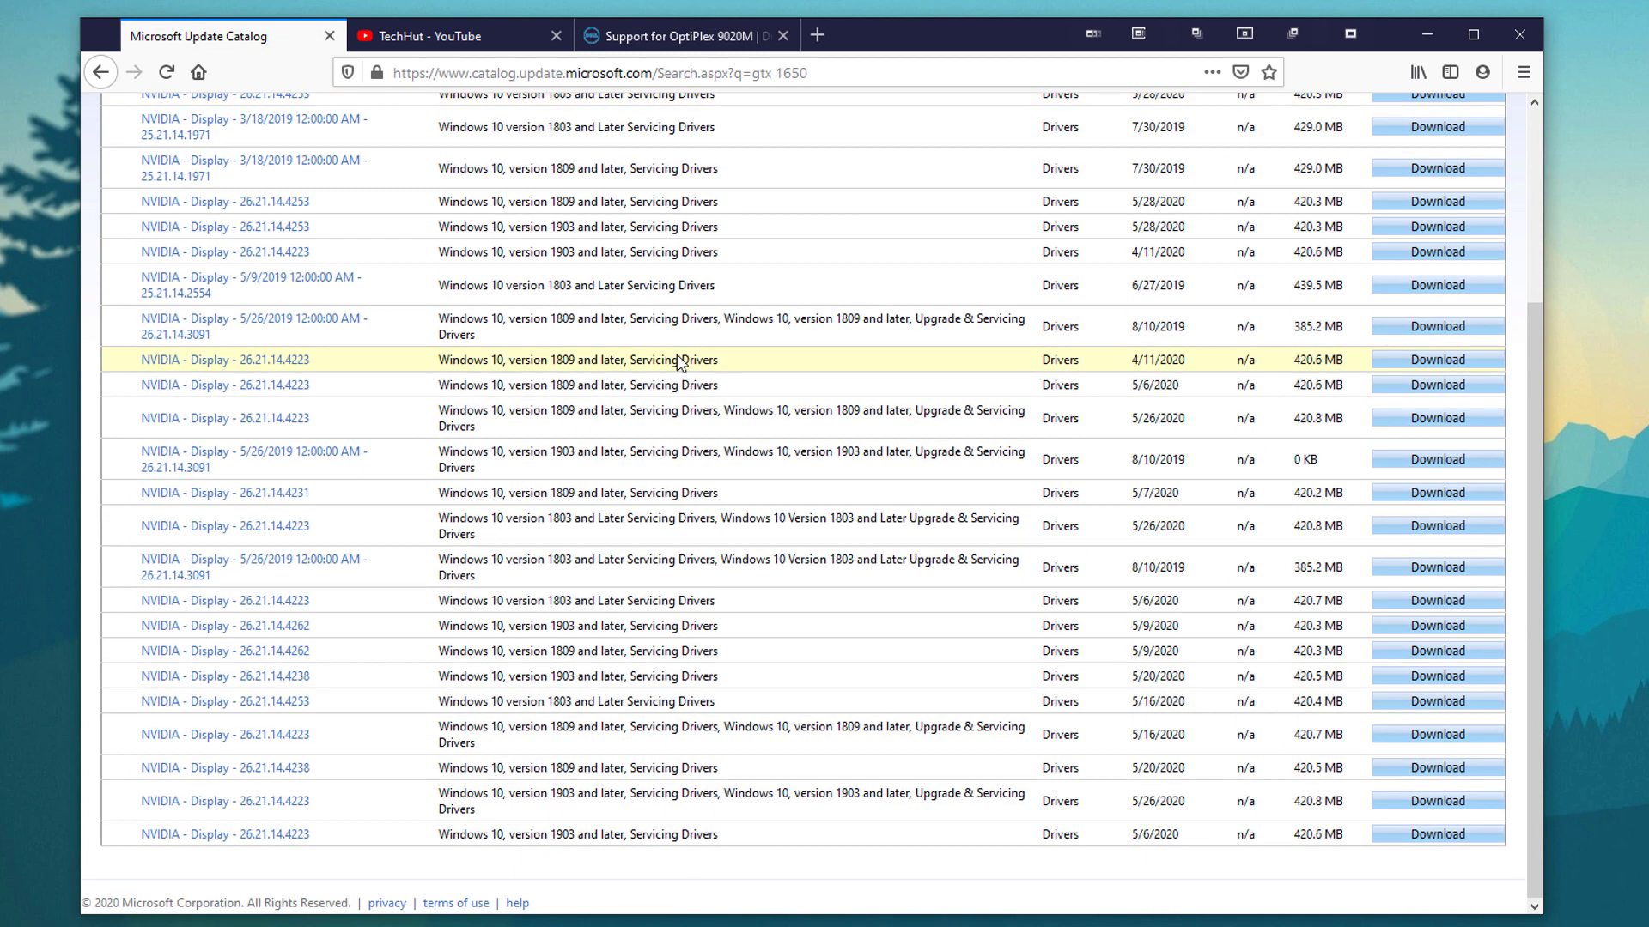
scroll(675, 367, up, 3)
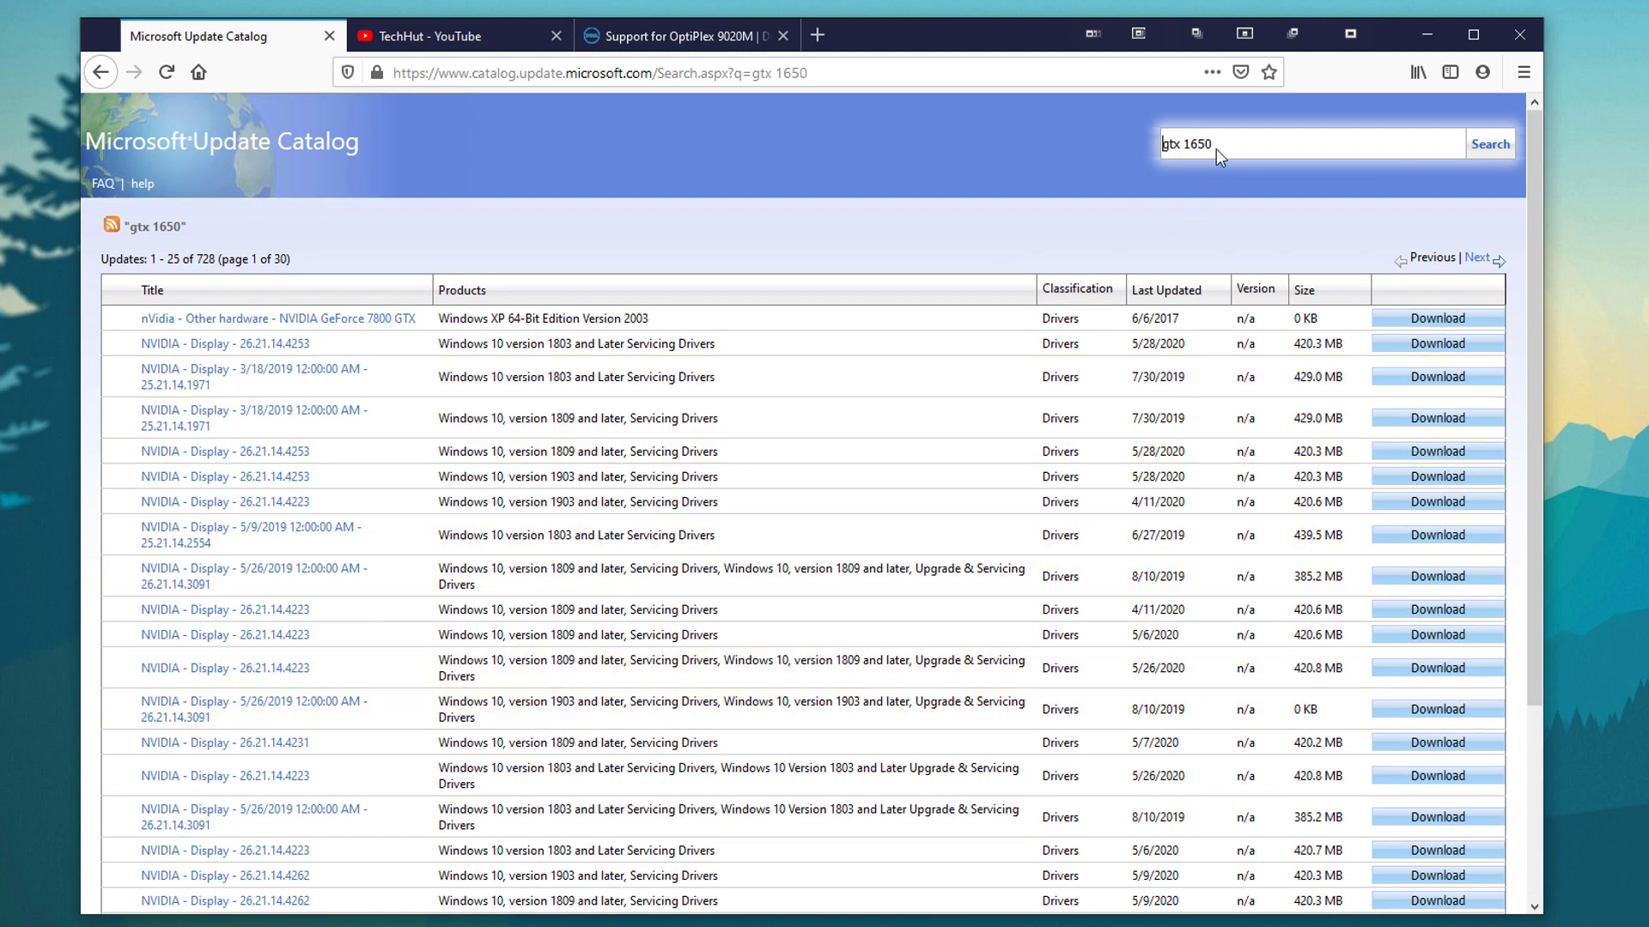
drag(1206, 144, 1125, 145)
scroll(1168, 447, down, 5)
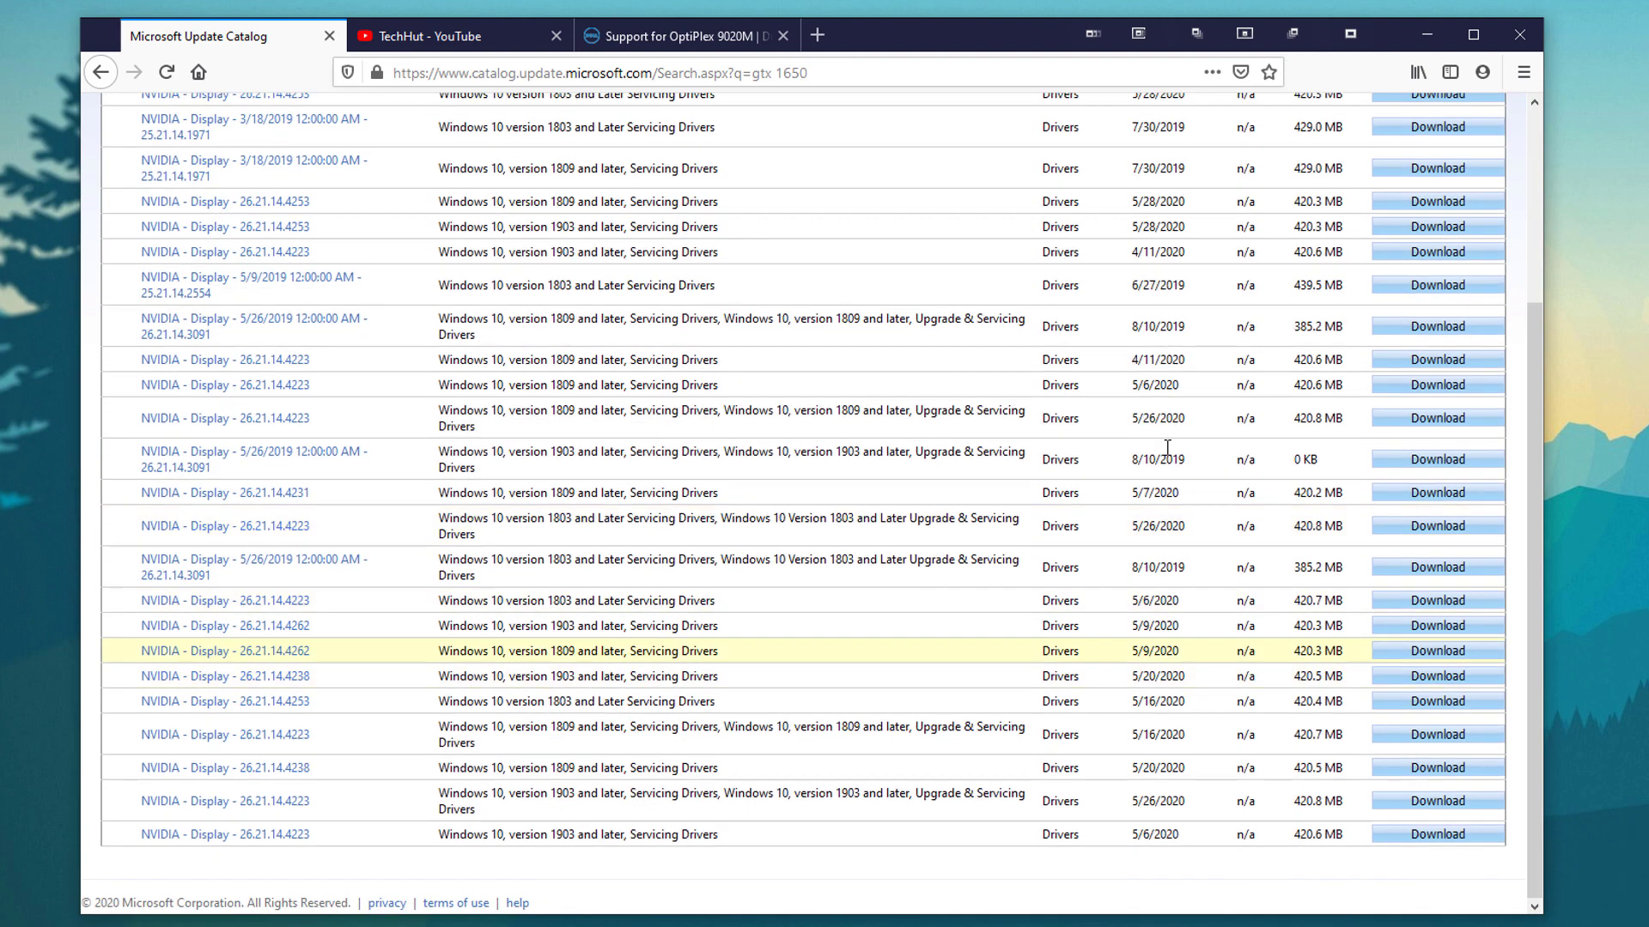
scroll(1161, 346, up, 3)
scroll(1161, 346, up, 2)
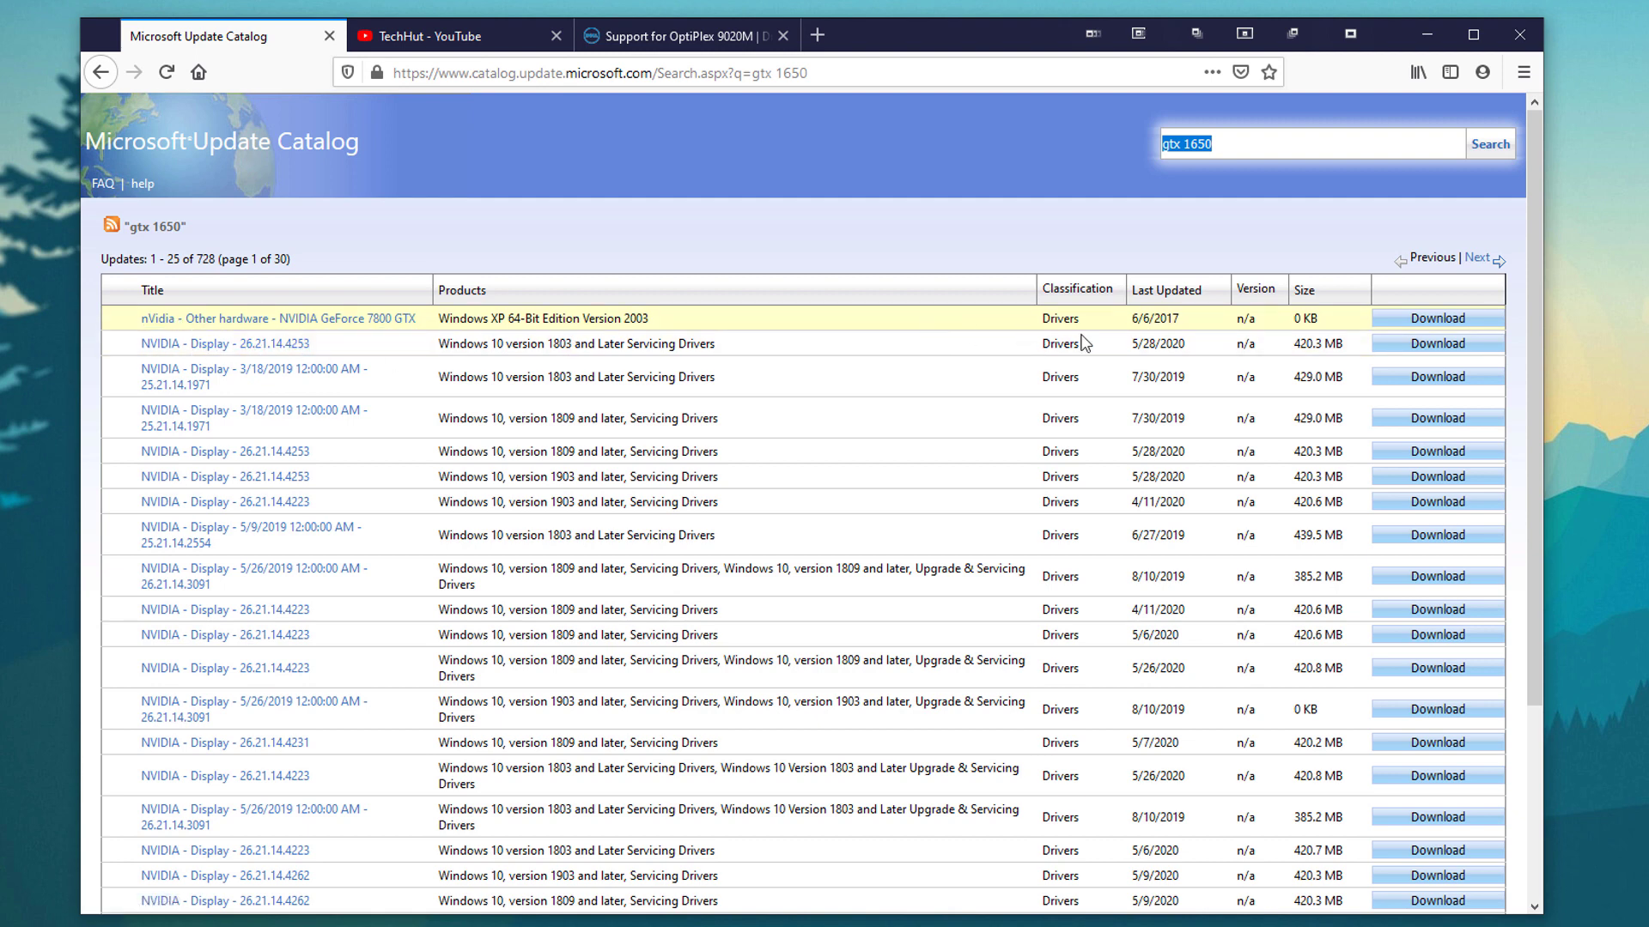
drag(1181, 344, 1097, 345)
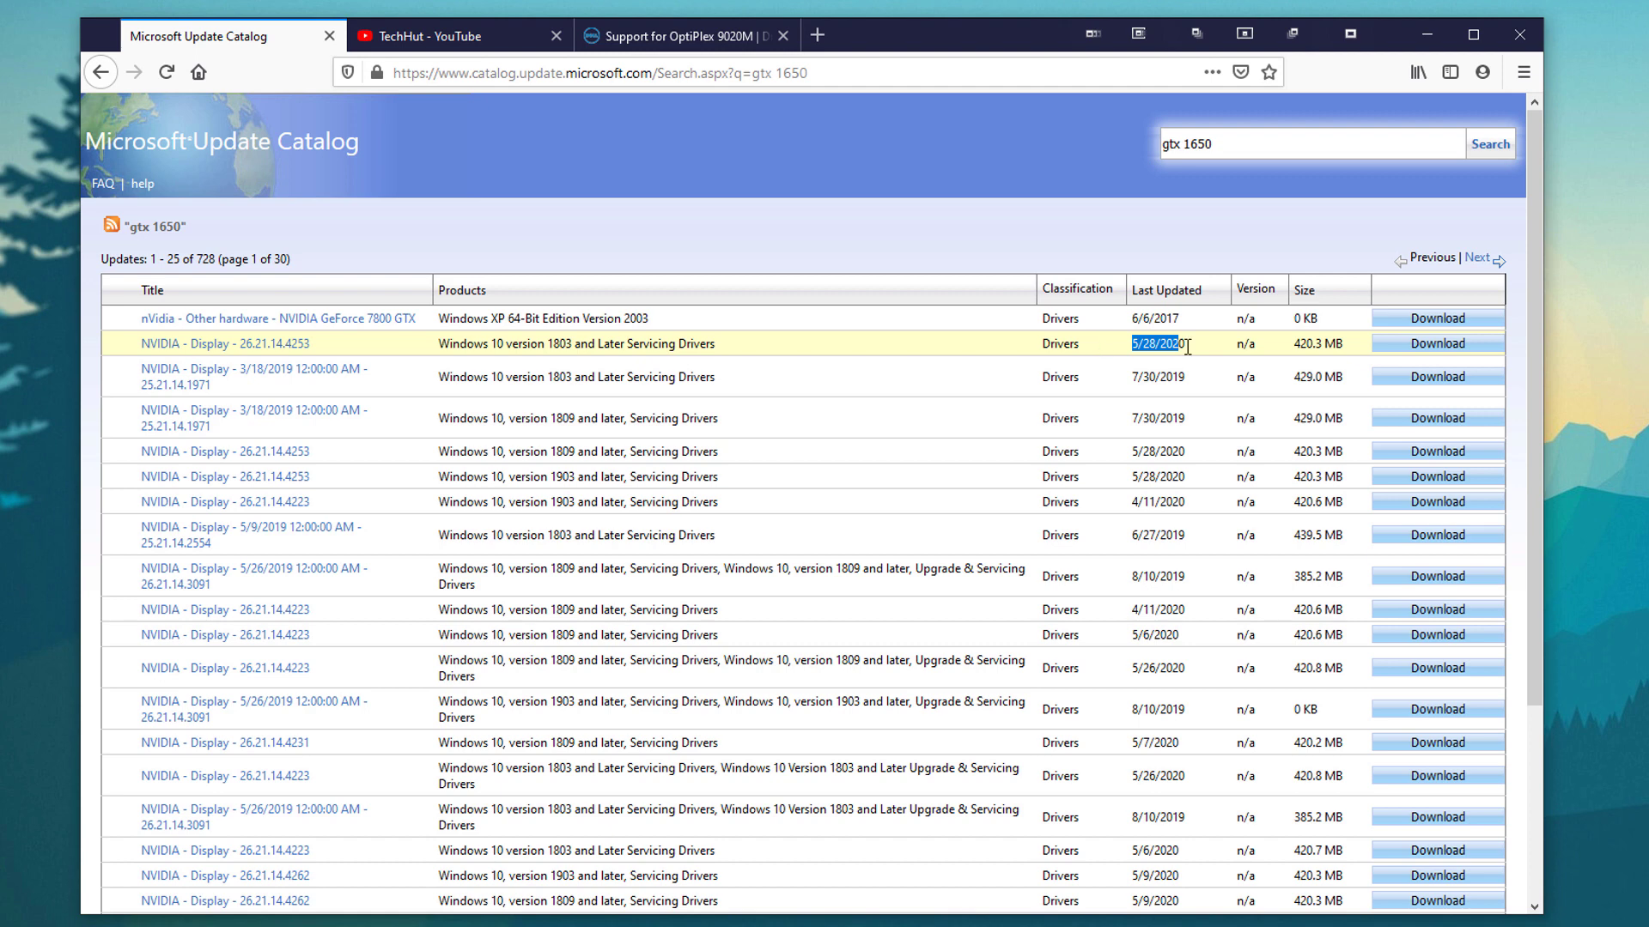
click(1205, 137)
Save the NVIDIA Display 26.21.14.4253 .cab driver file and check it in recent downloads.
click(1414, 345)
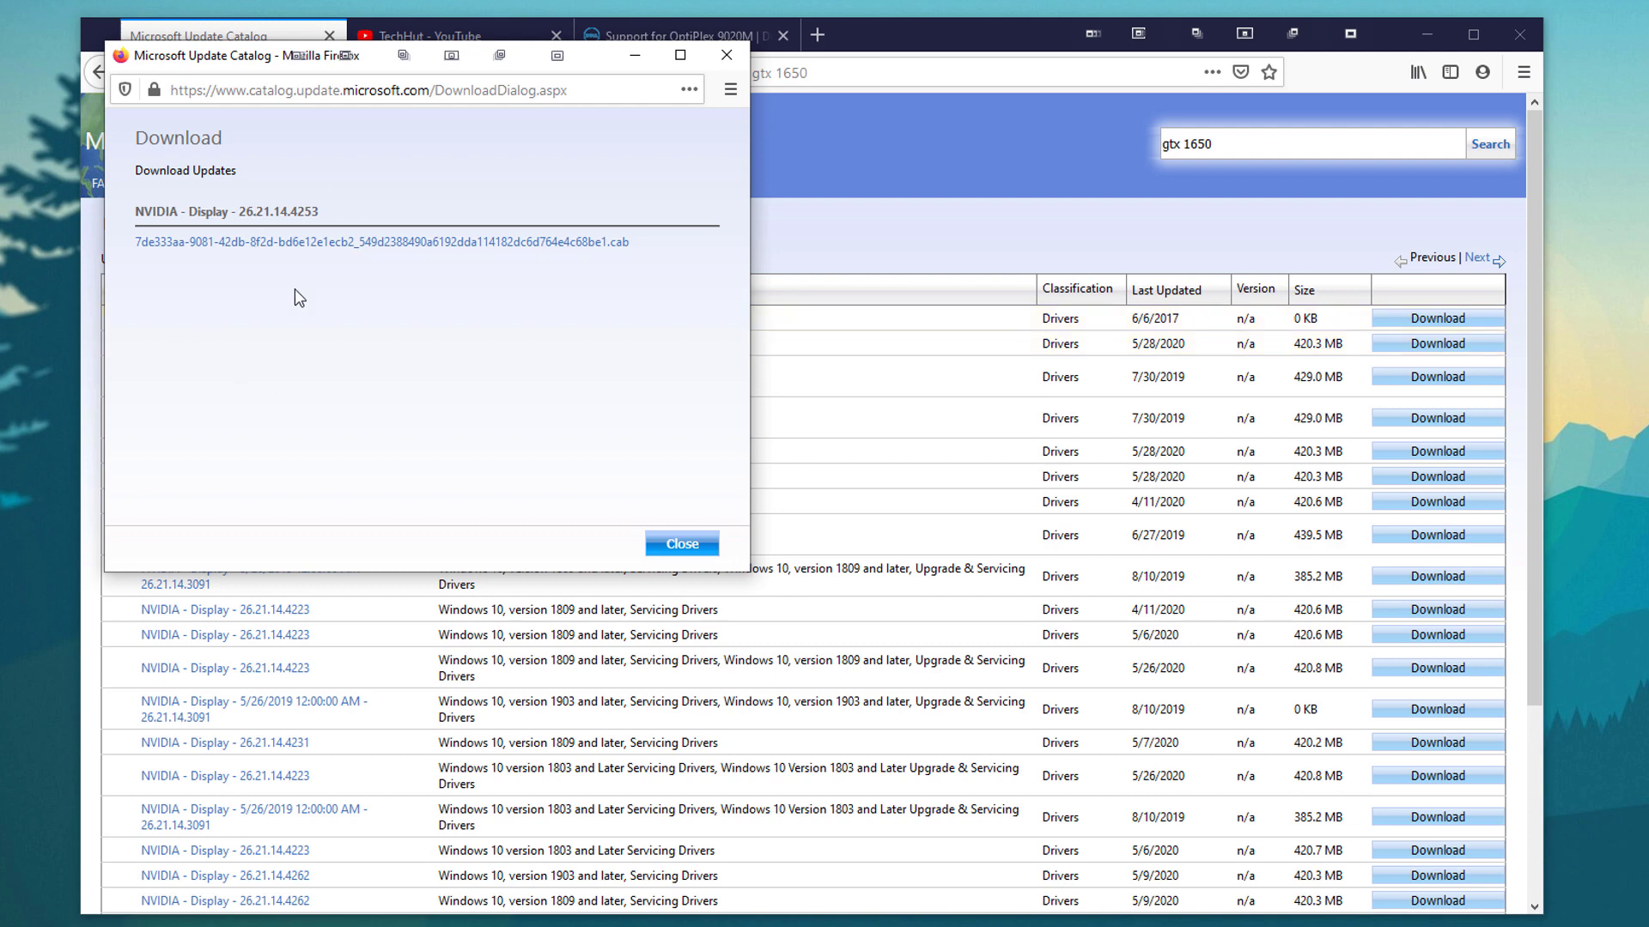
click(393, 244)
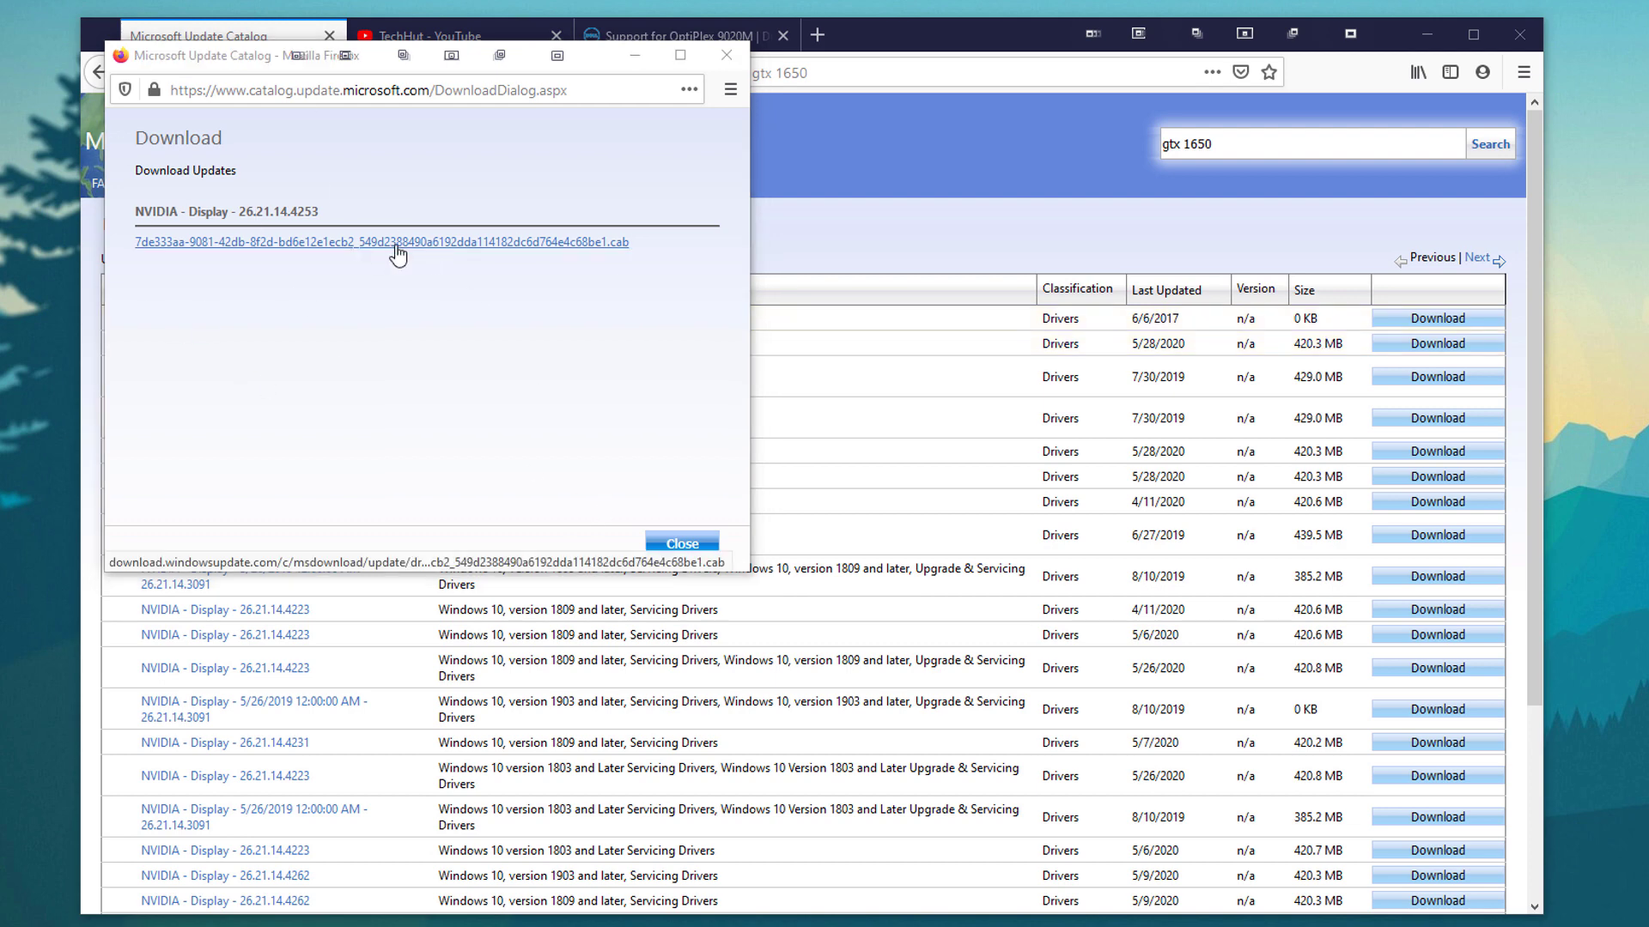
click(694, 604)
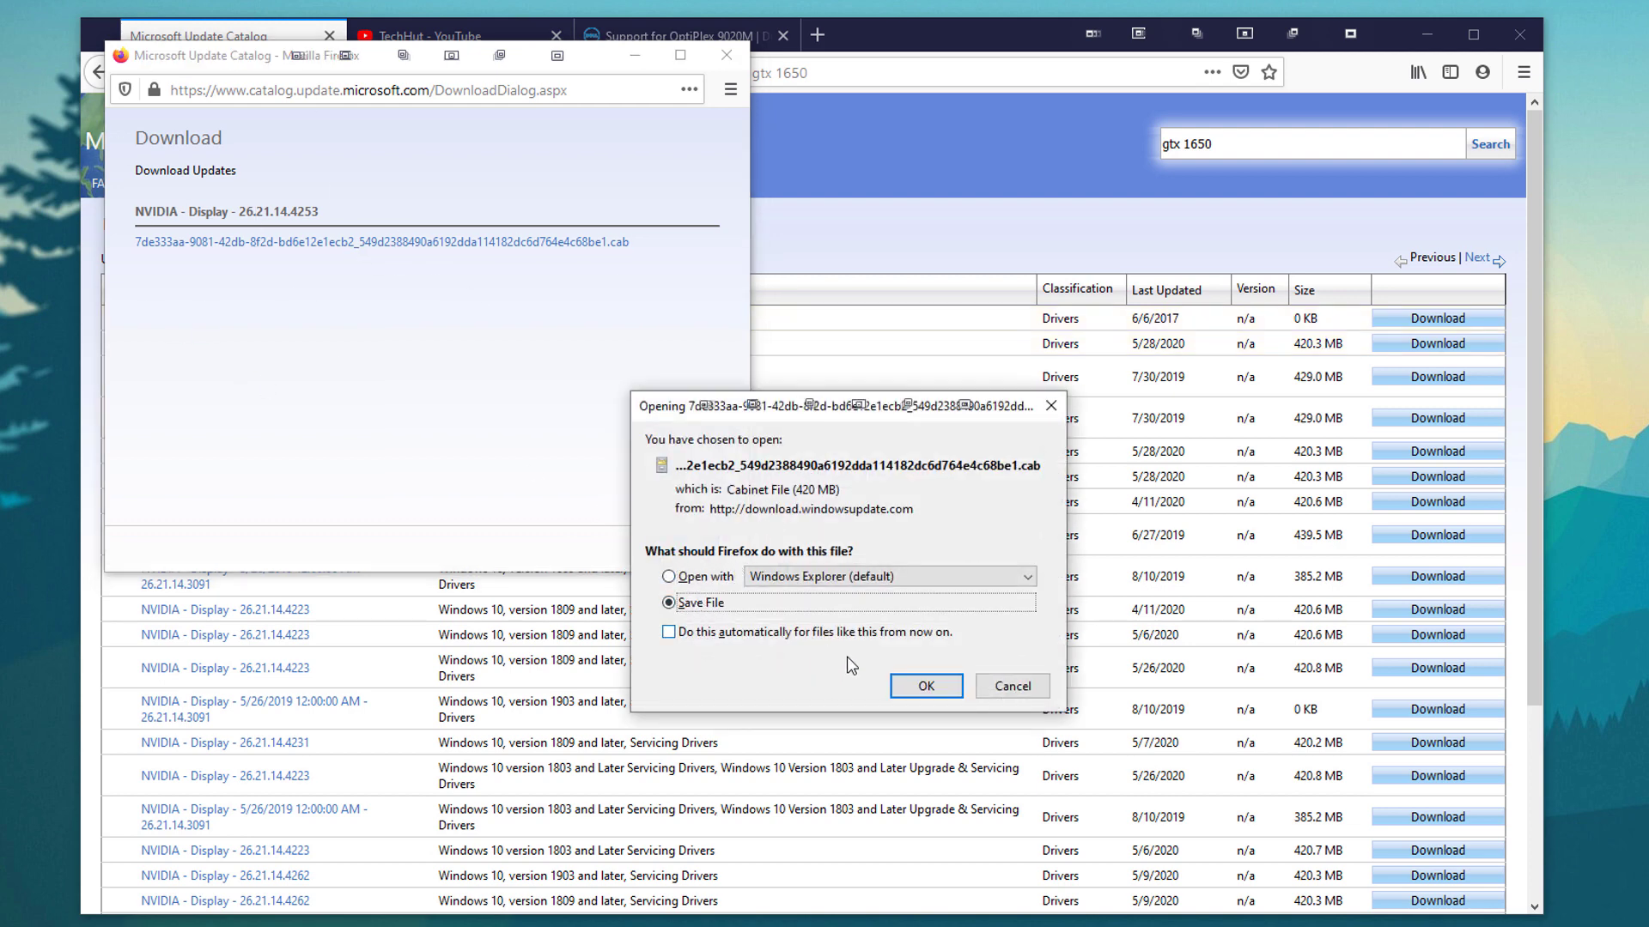
click(924, 687)
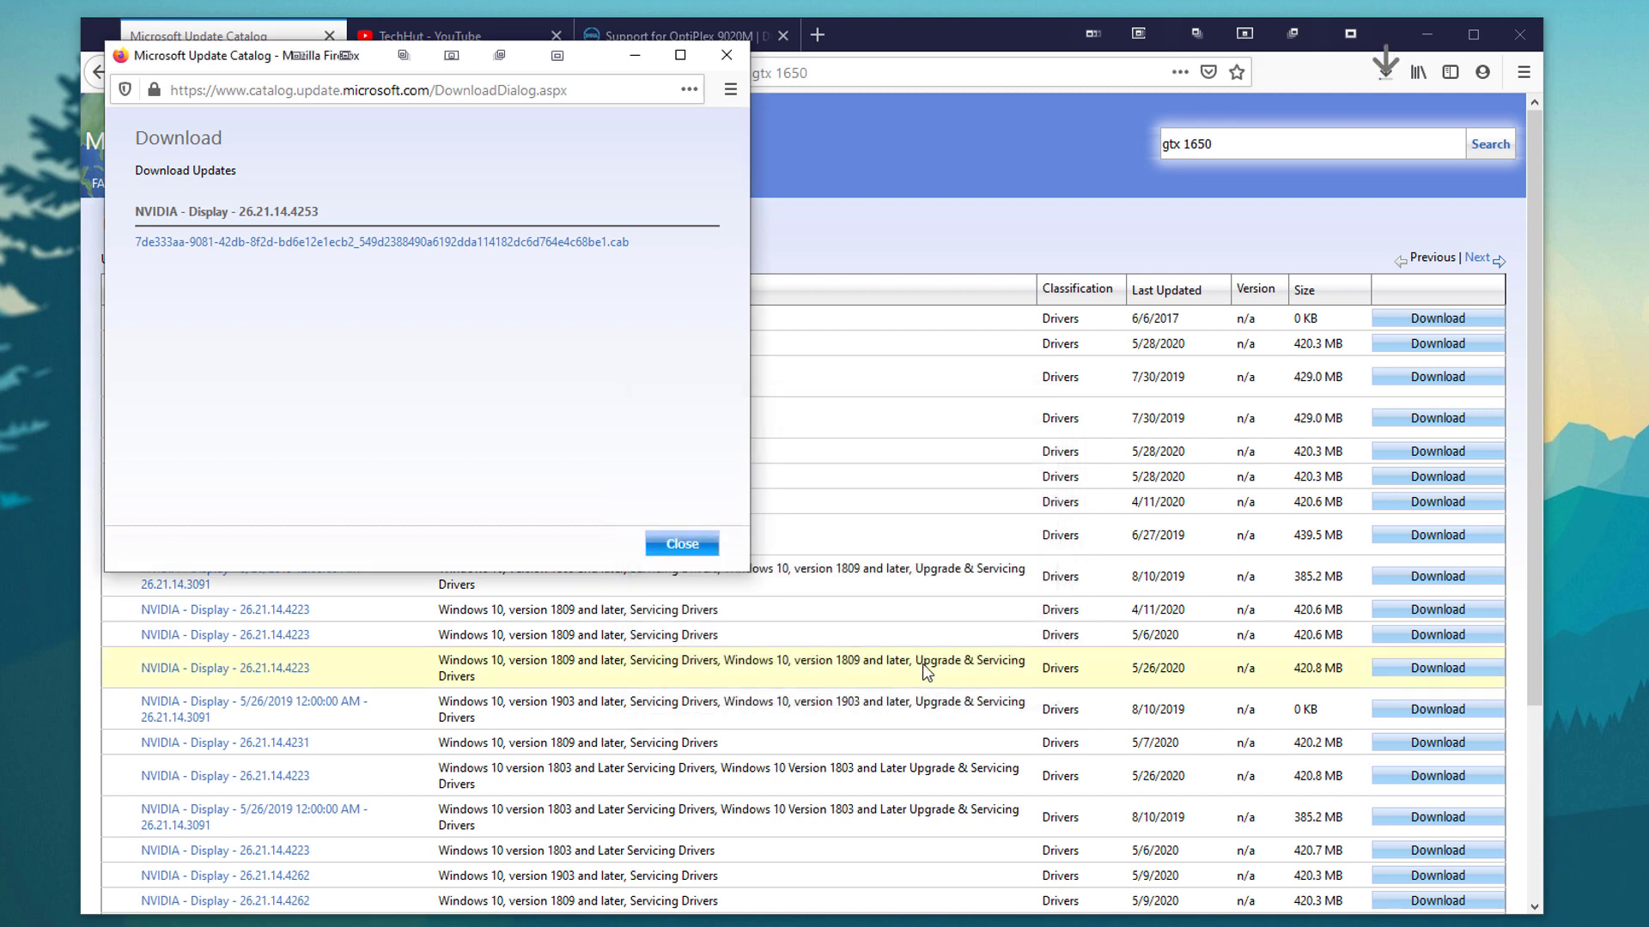
click(1386, 74)
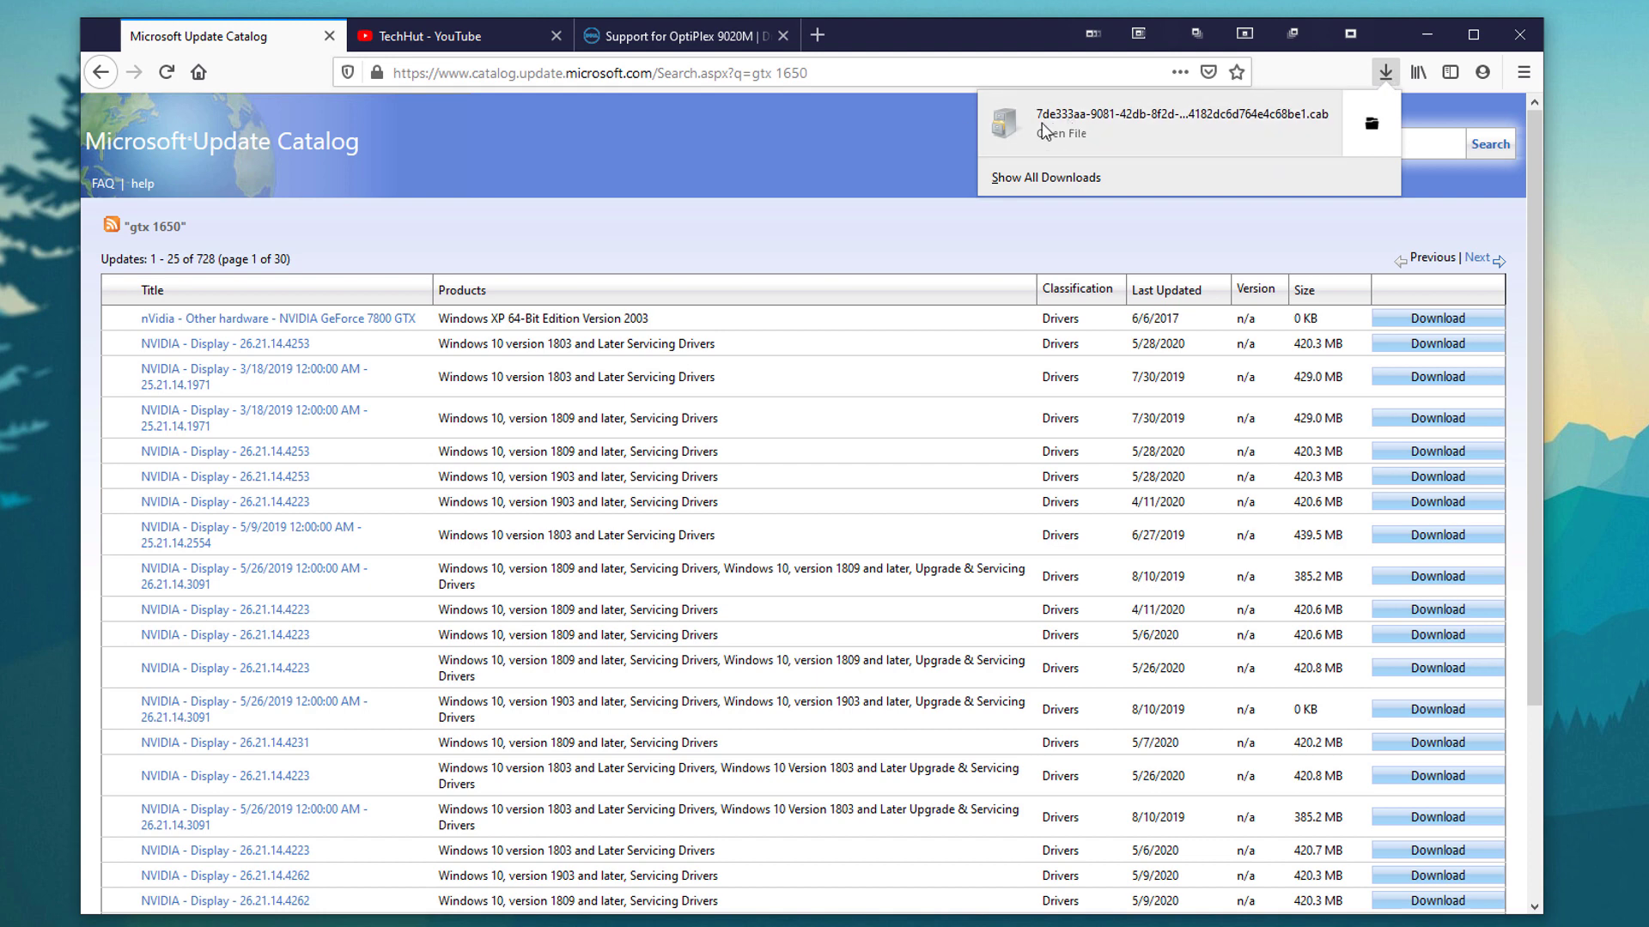
Inspect the downloaded .cab's 329 files in Details view, close Explorer, and start a new tab.
click(1073, 135)
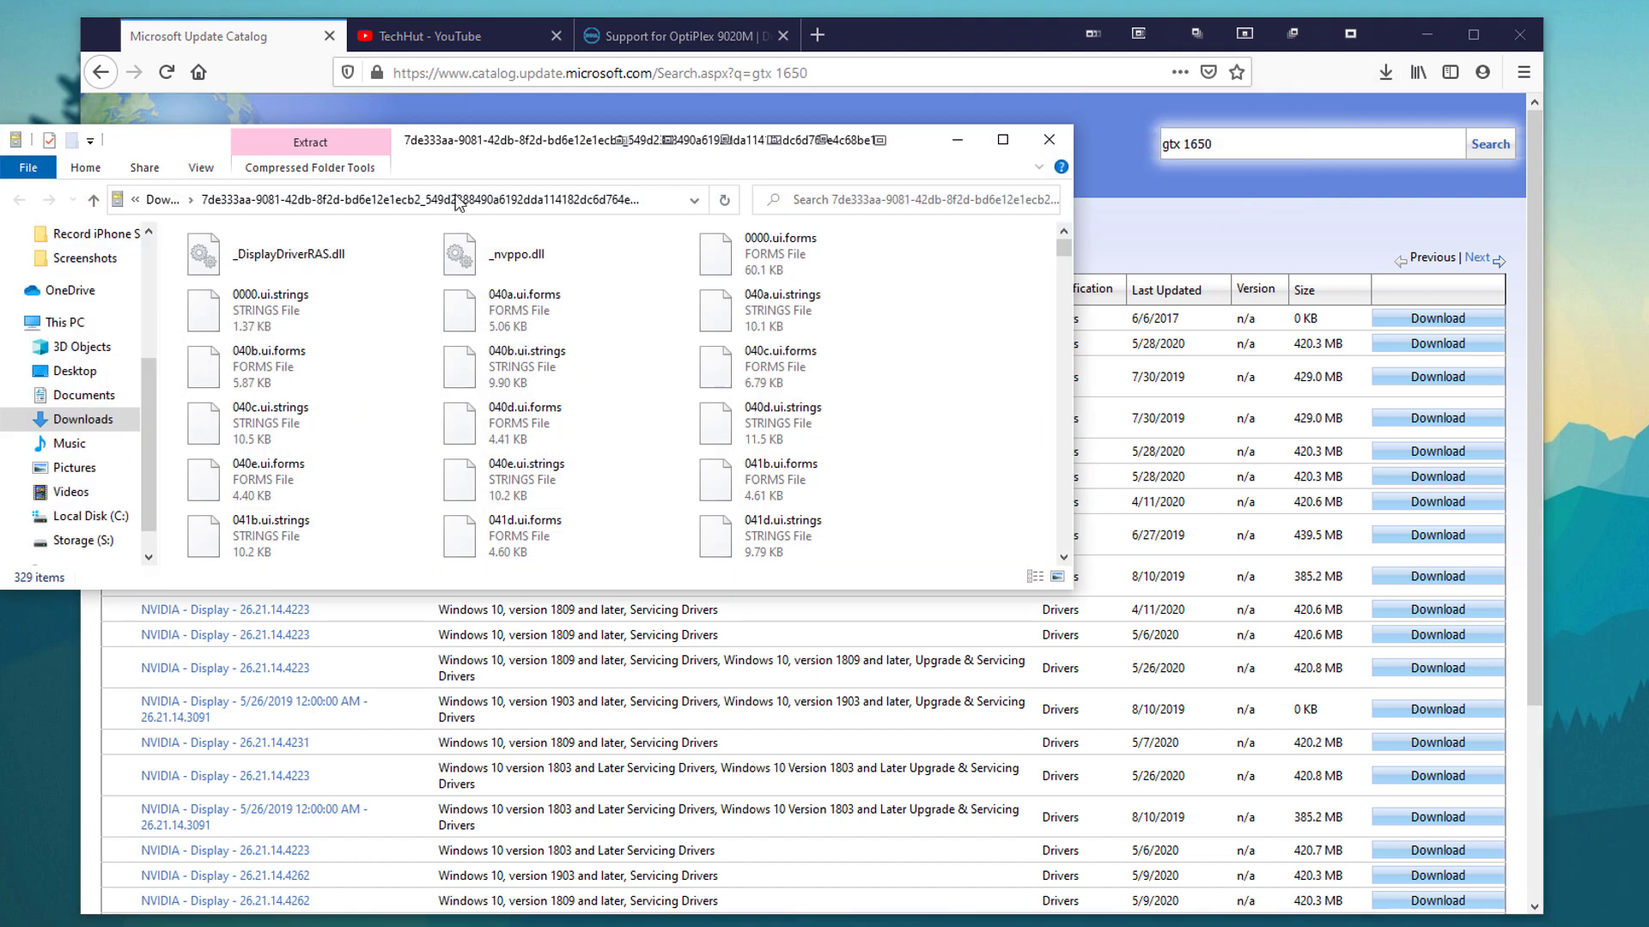
drag(770, 153, 1458, 104)
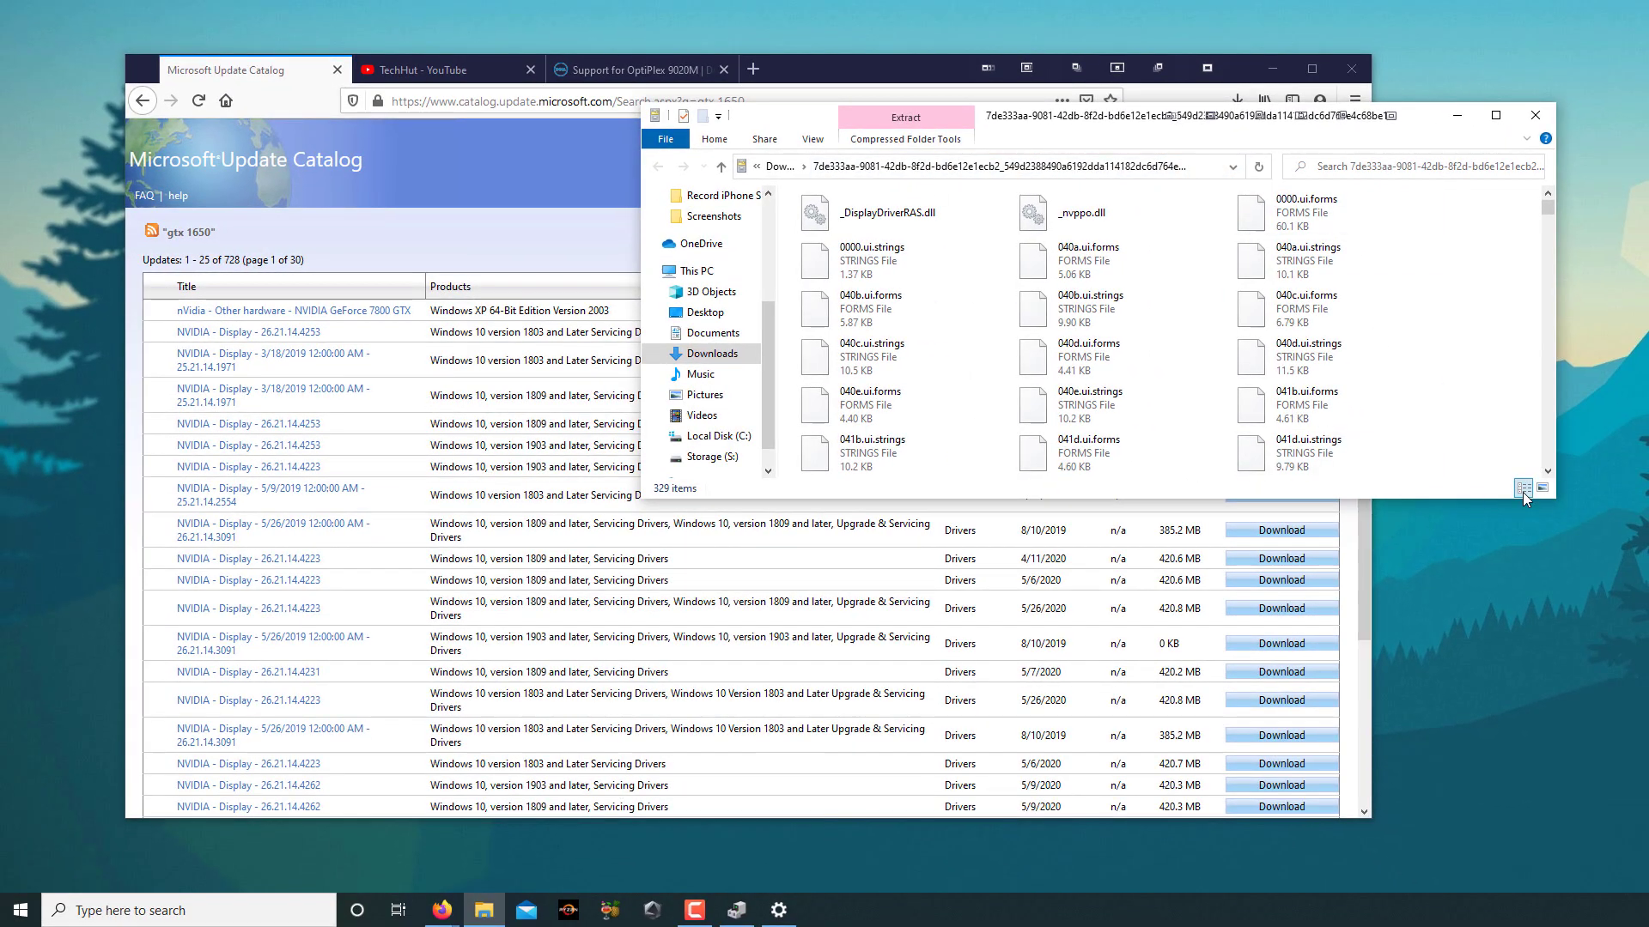
click(1523, 488)
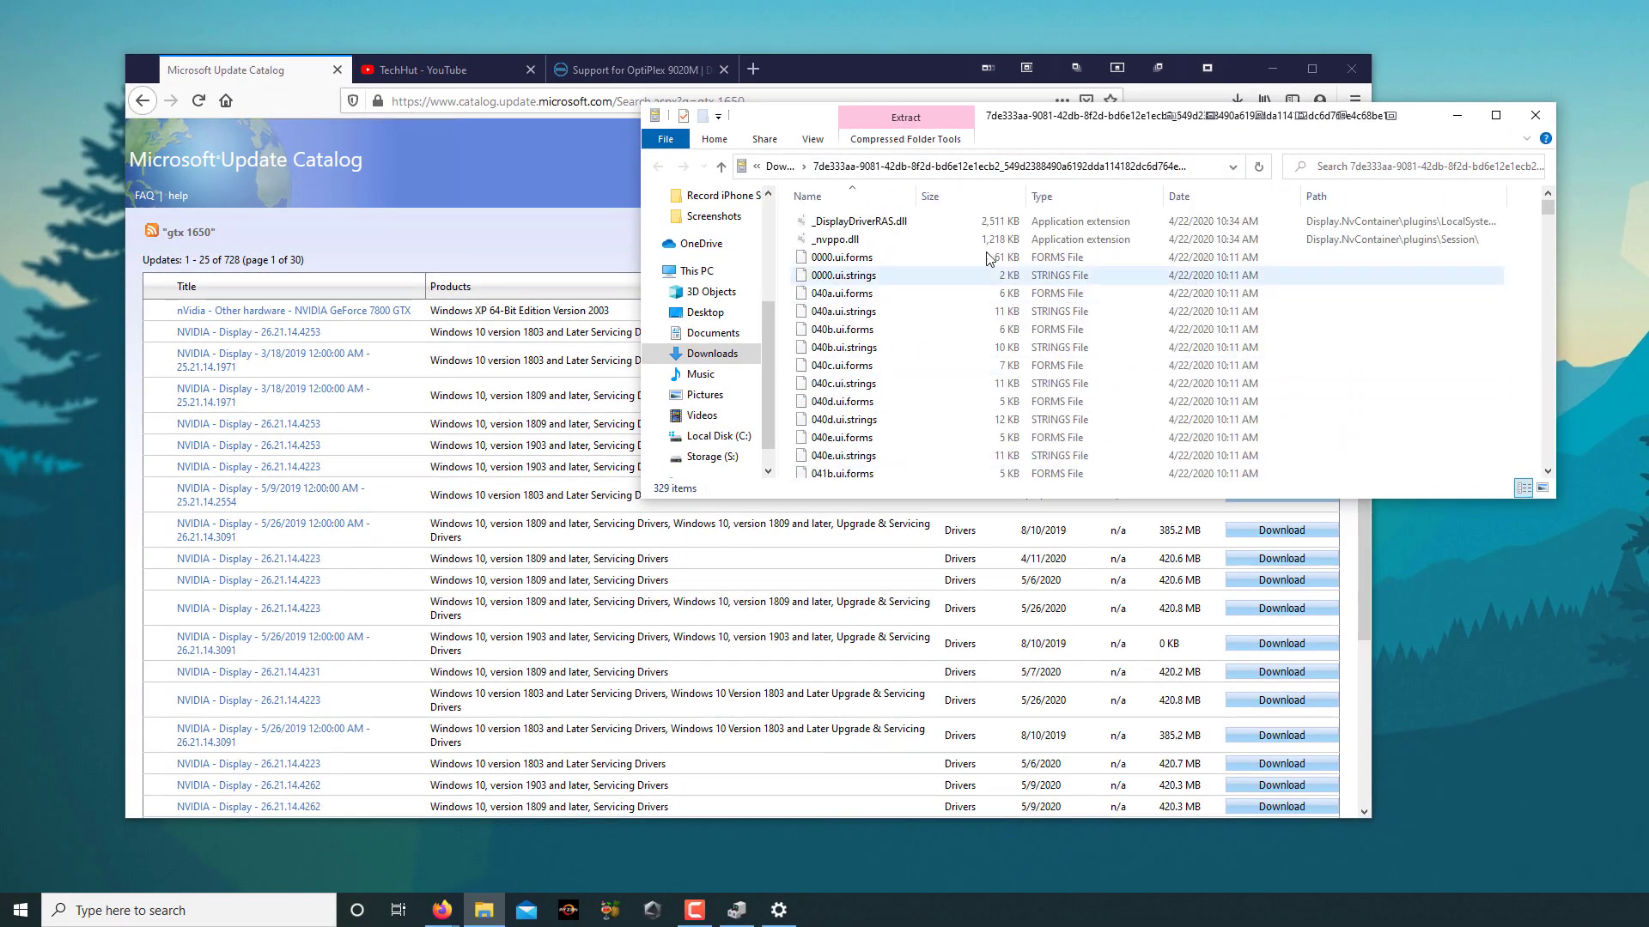
scroll(1001, 257, down, 10)
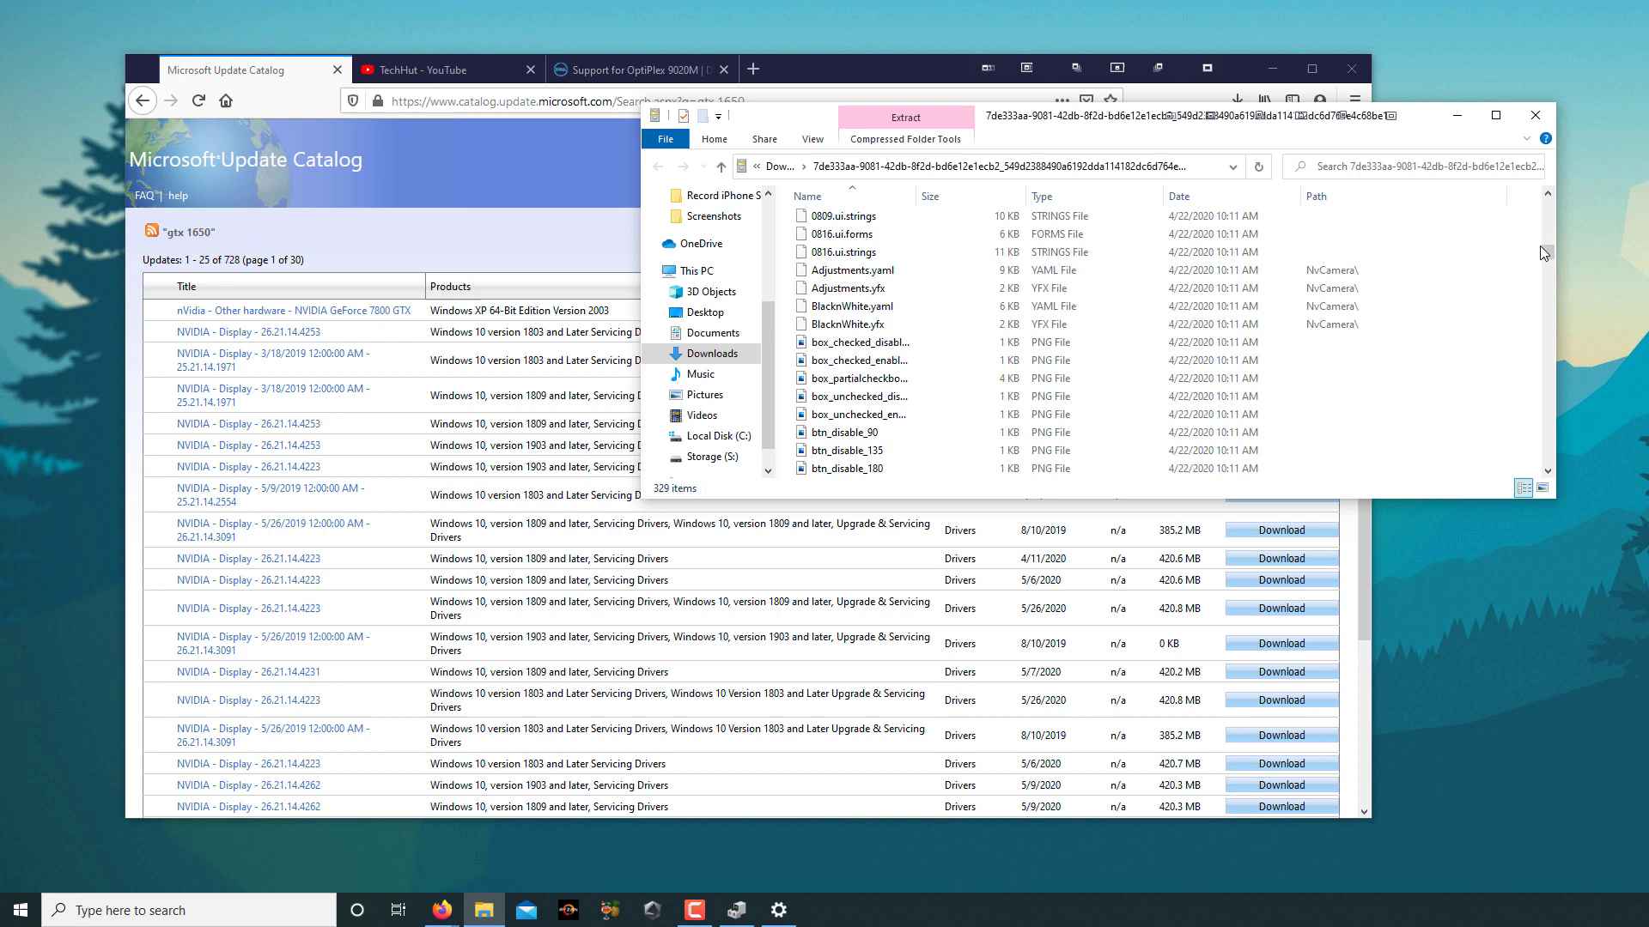
drag(1541, 245, 1498, 436)
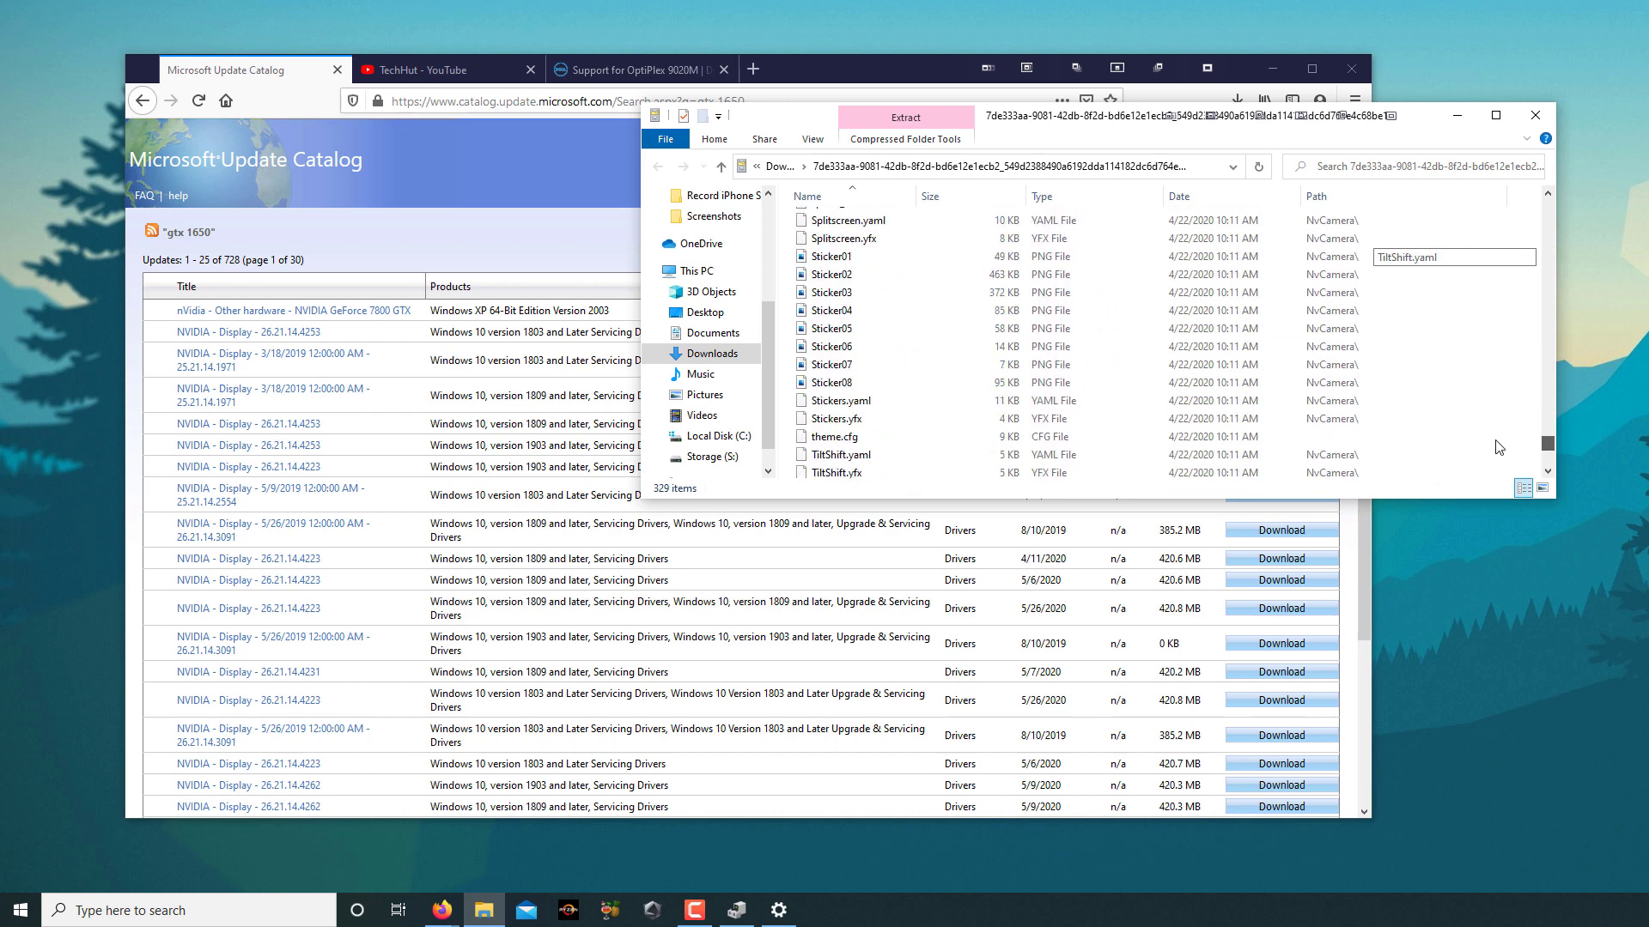
scroll(830, 348, down, 3)
scroll(830, 348, up, 4)
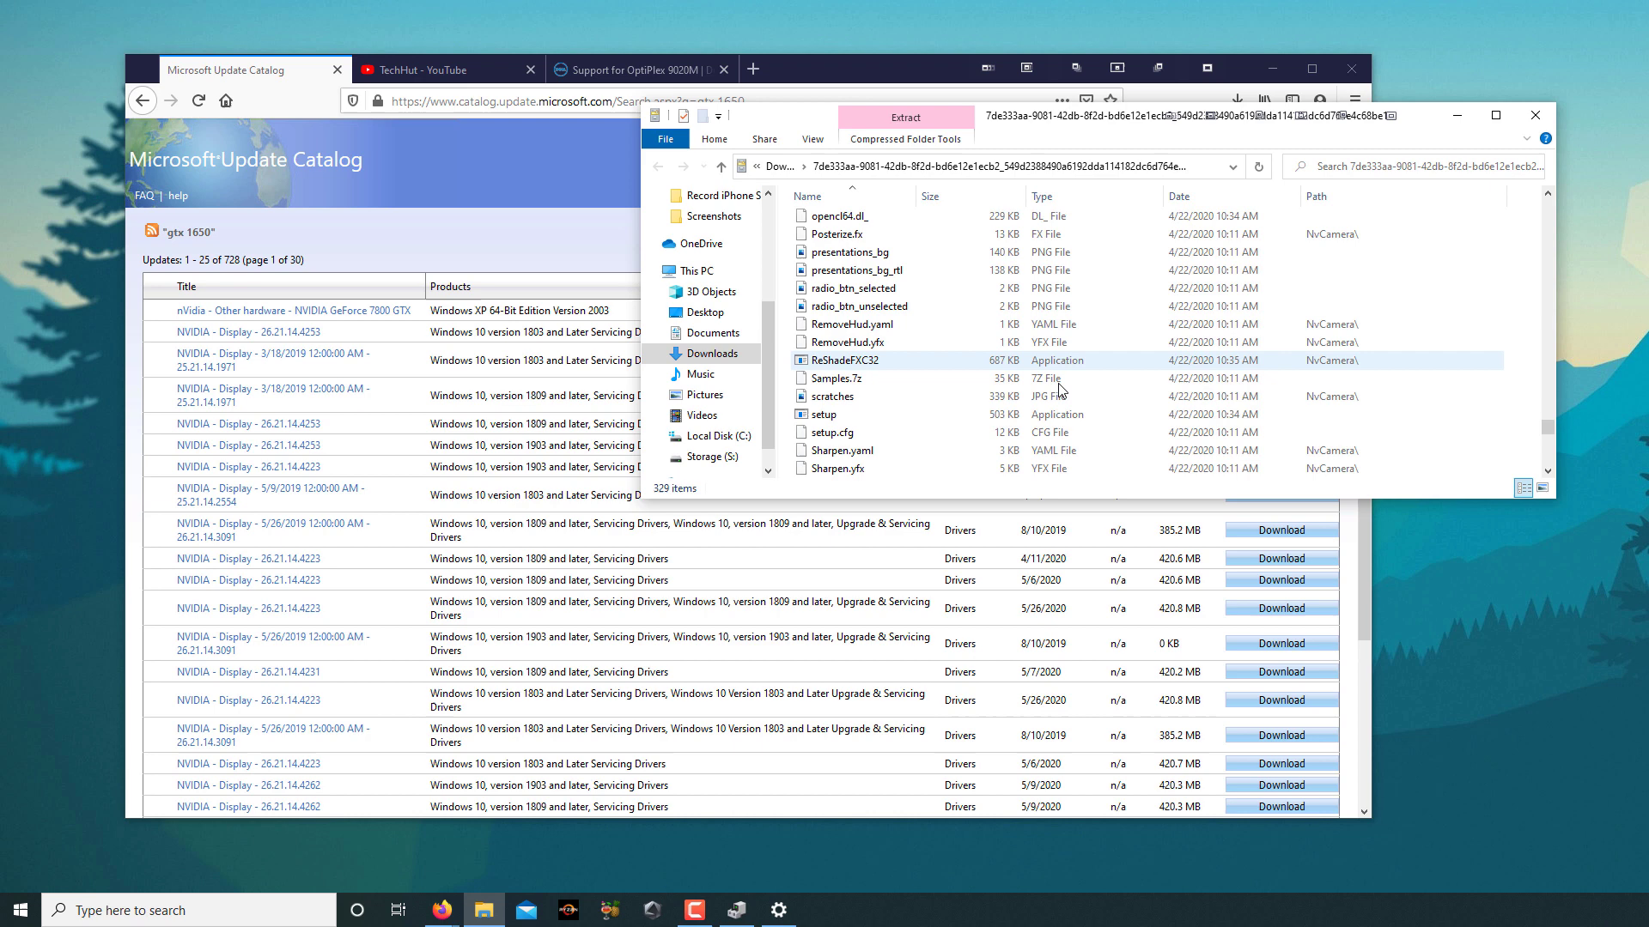
scroll(1208, 358, up, 20)
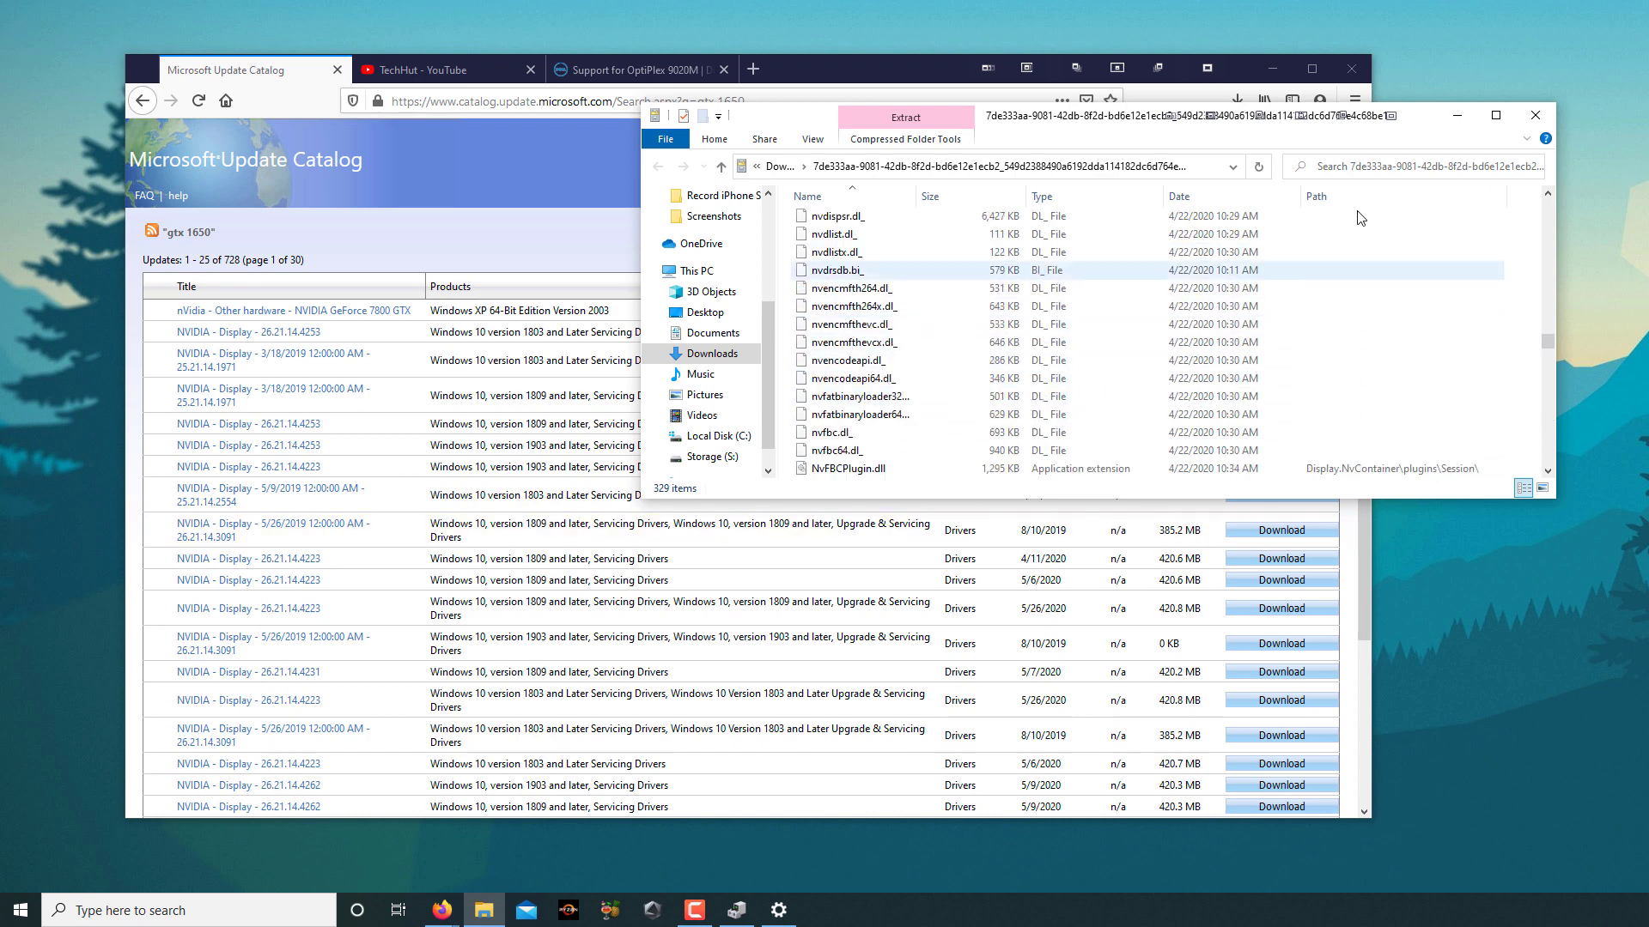
click(1537, 116)
click(754, 69)
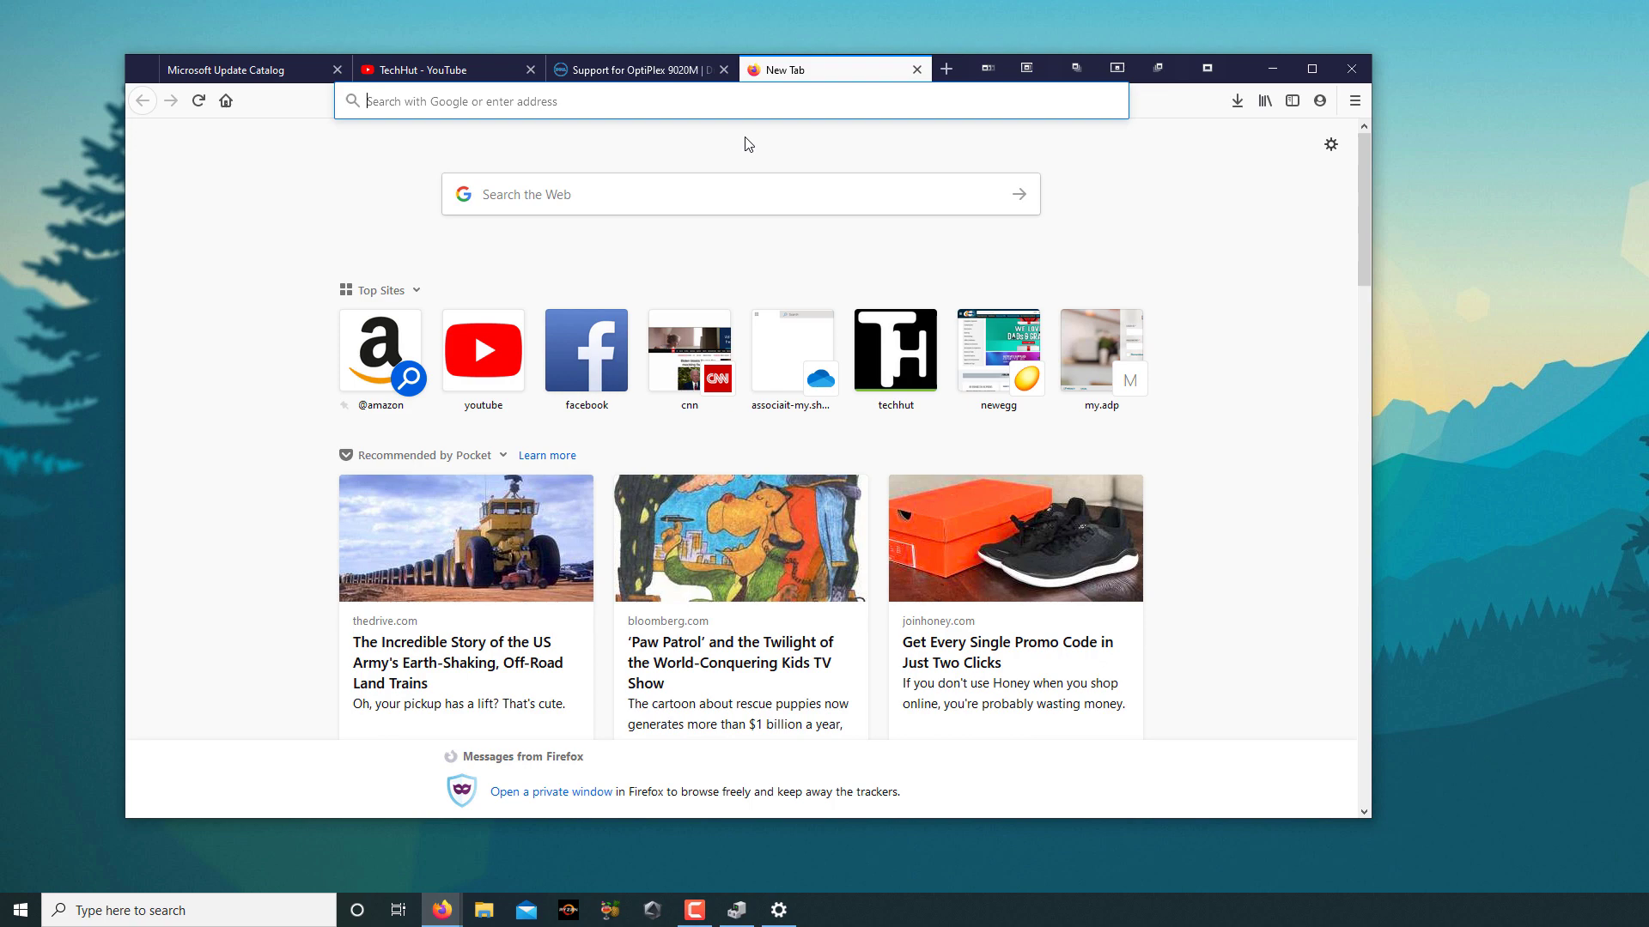
Google 'driver updater software' and open ThinkMobiles' 'Free driver updater: Top-15 list' article.
text(driver u)
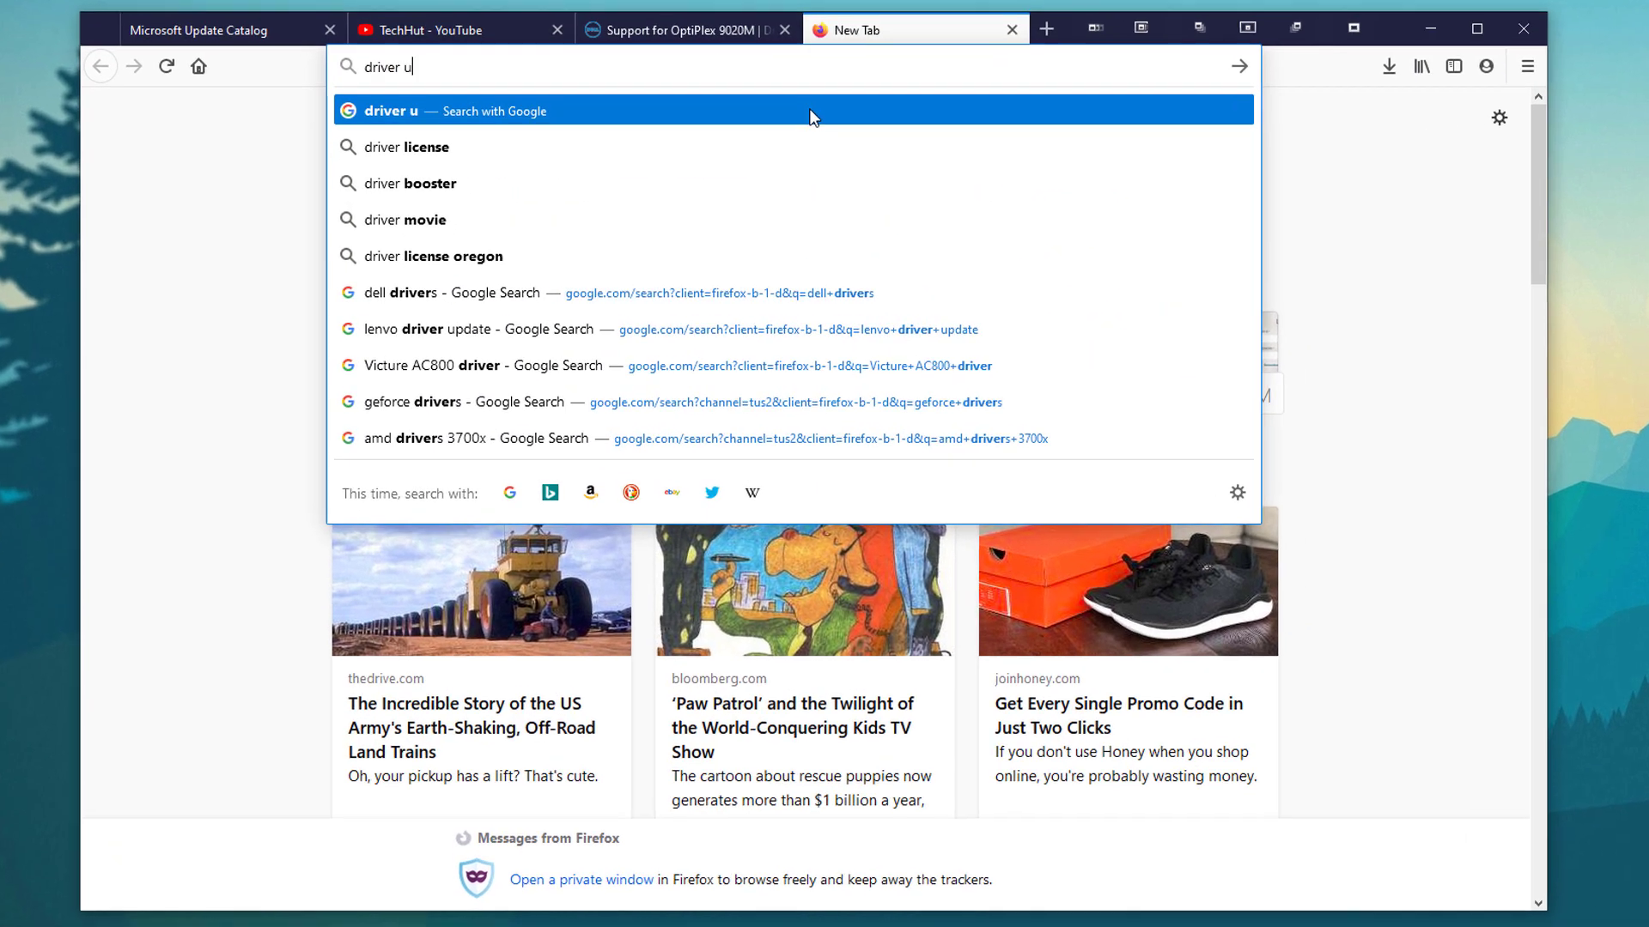
text(pdater soft)
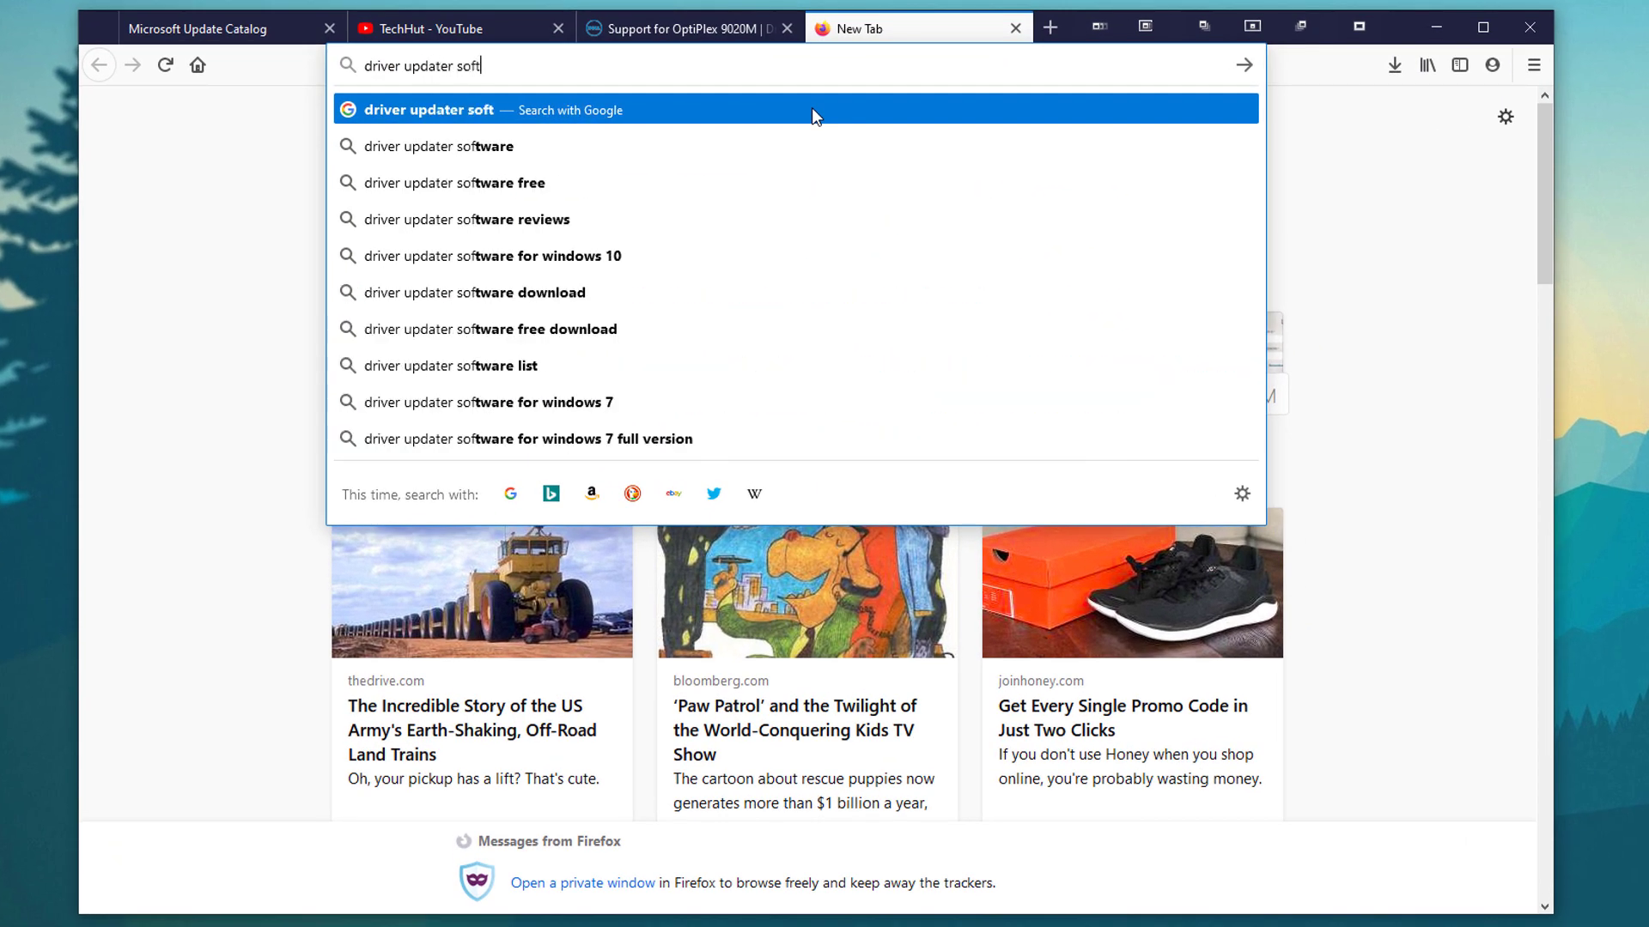
text(ware)
key(Return)
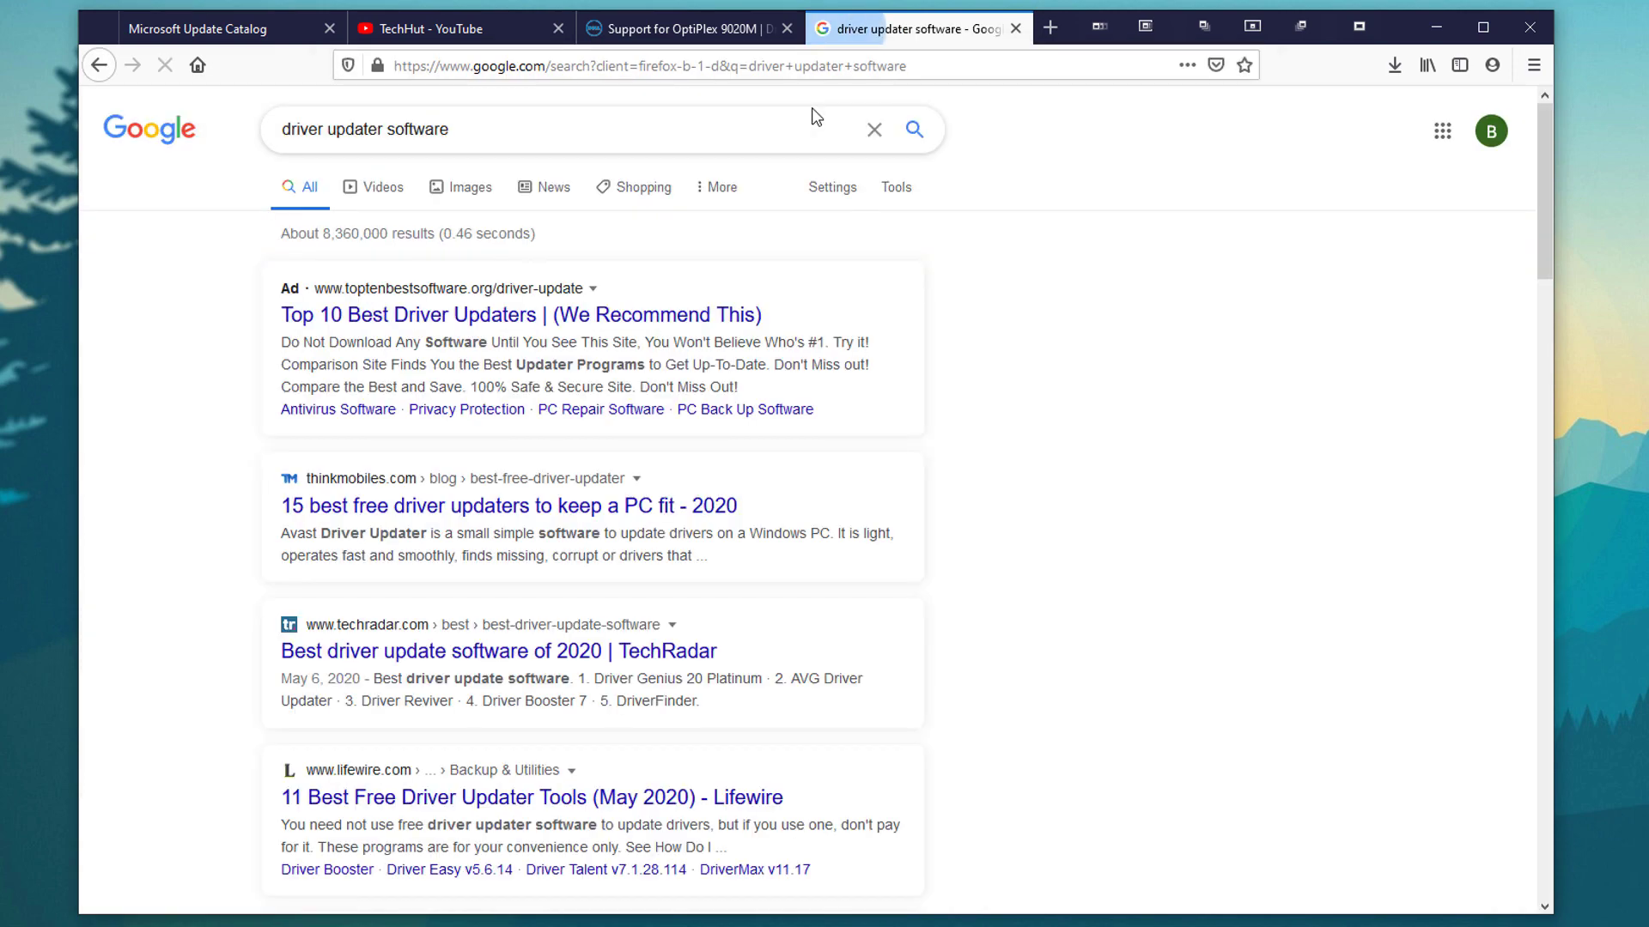
scroll(703, 269, down, 3)
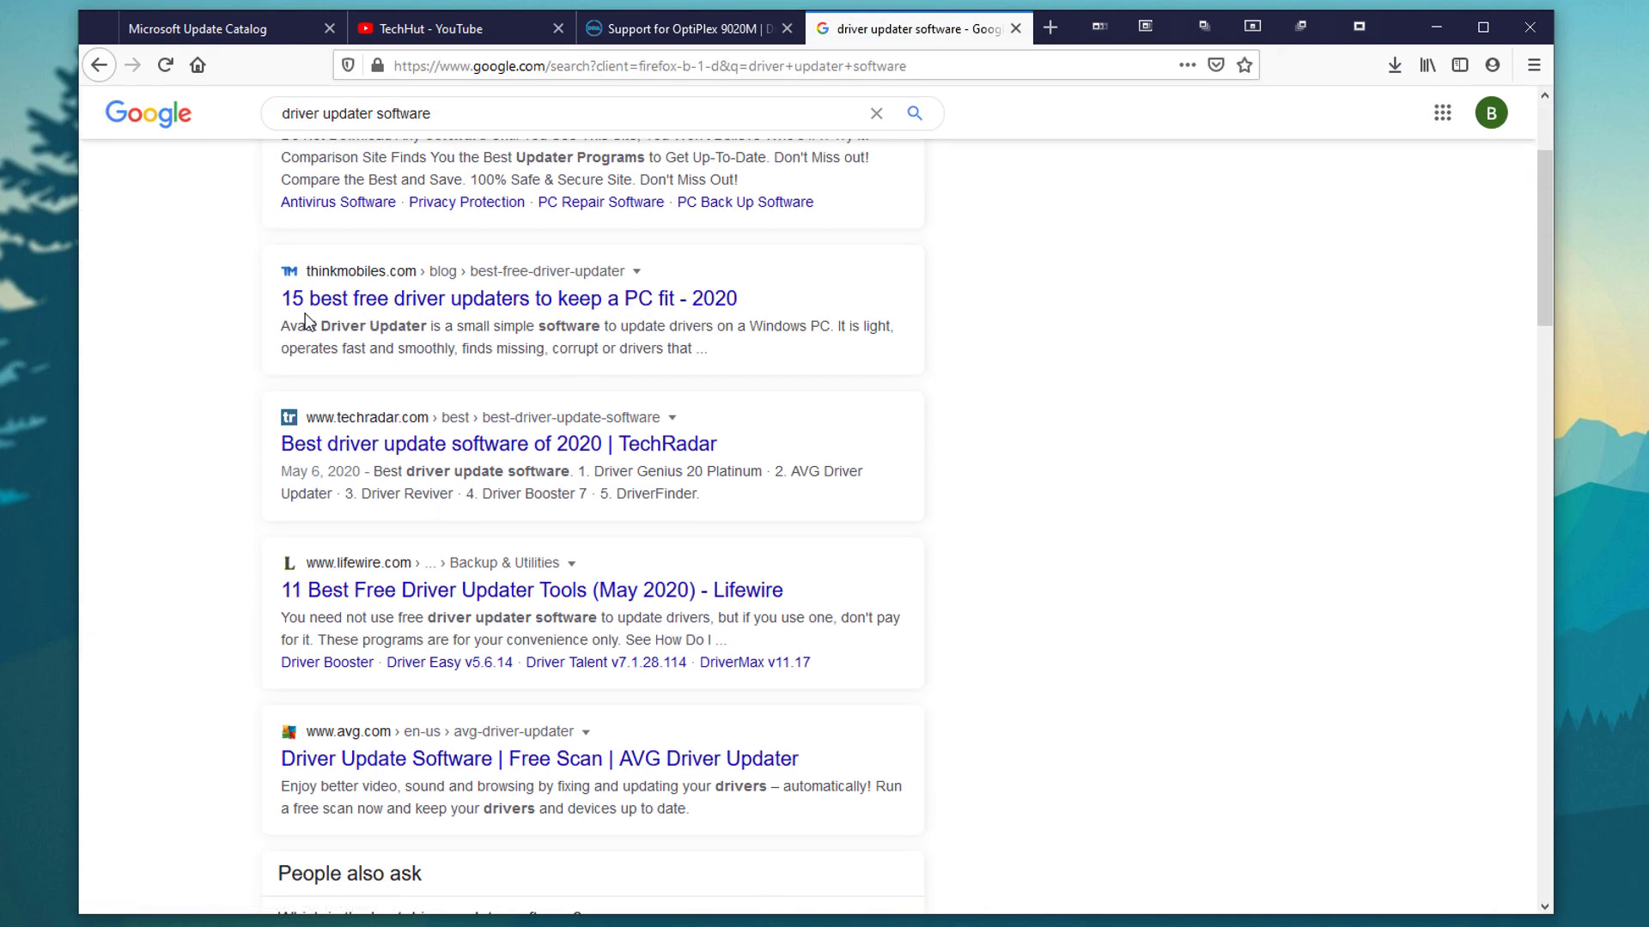
scroll(489, 436, up, 3)
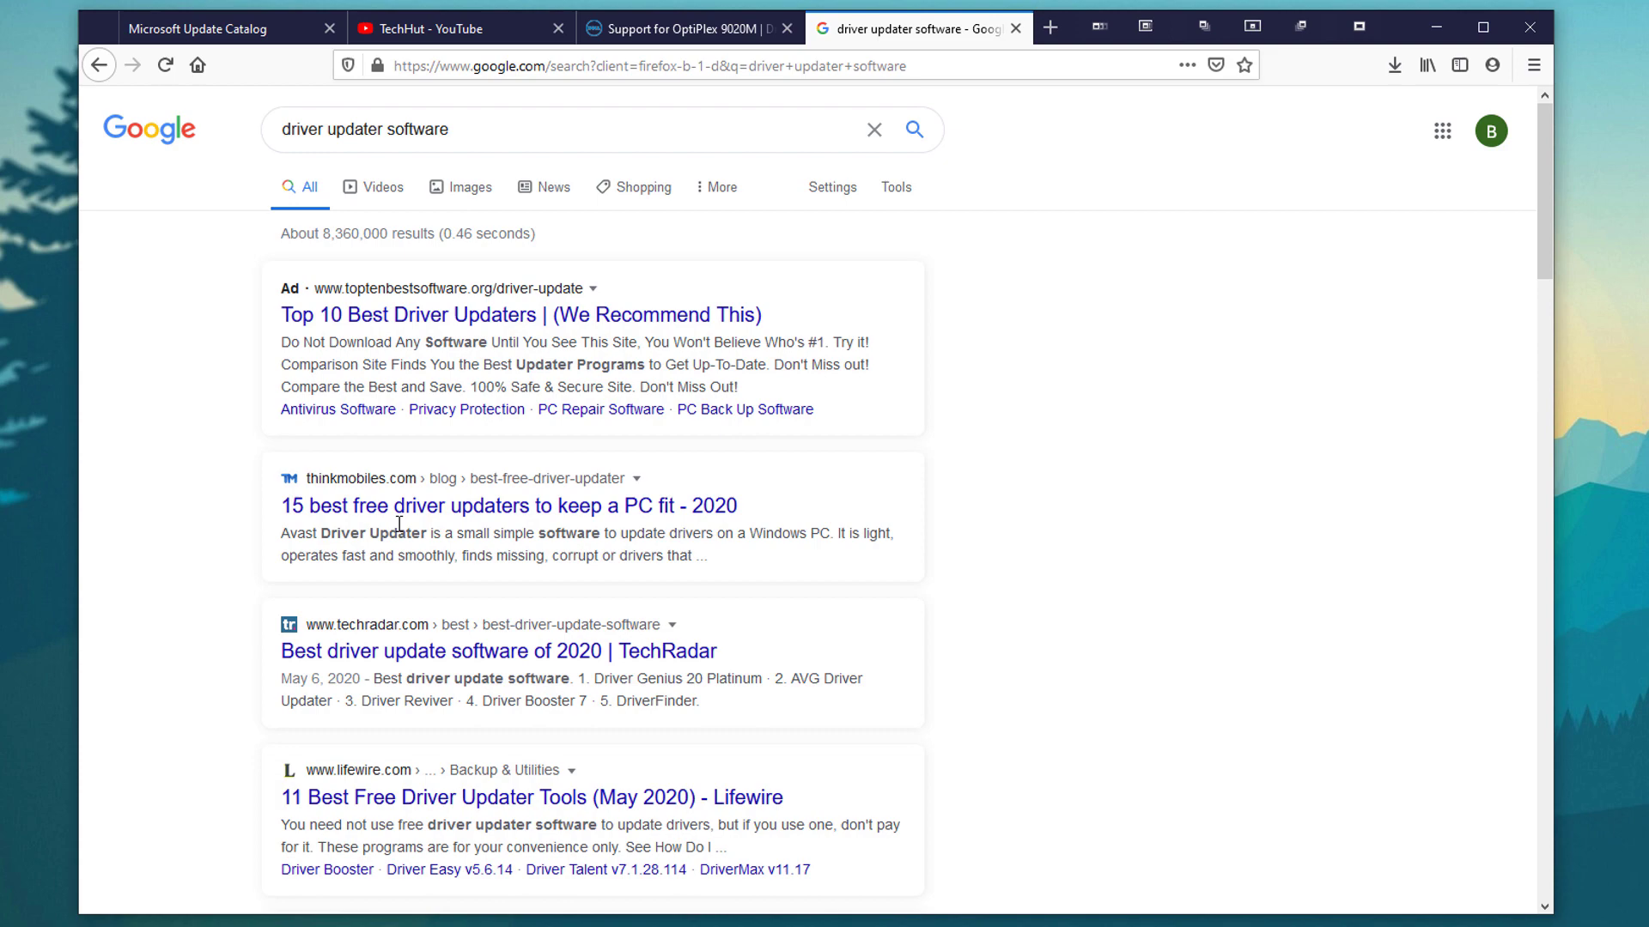
click(380, 515)
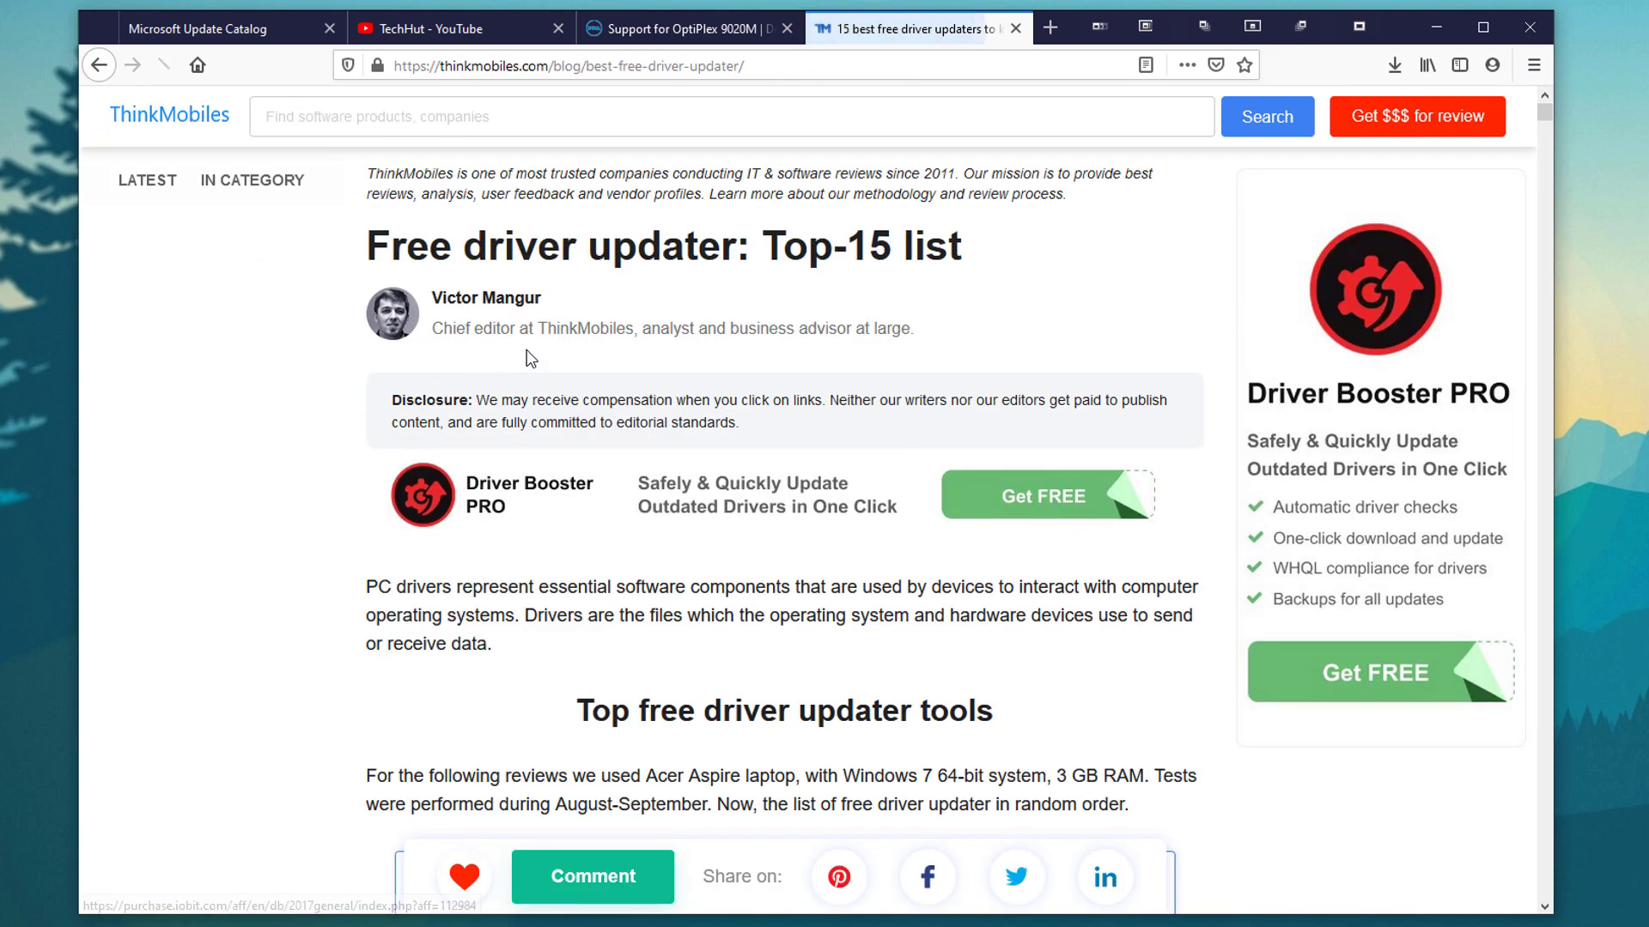
Scroll through ThinkMobiles' driver updater list and comparison table down to the DriverMax review.
scroll(799, 256, down, 10)
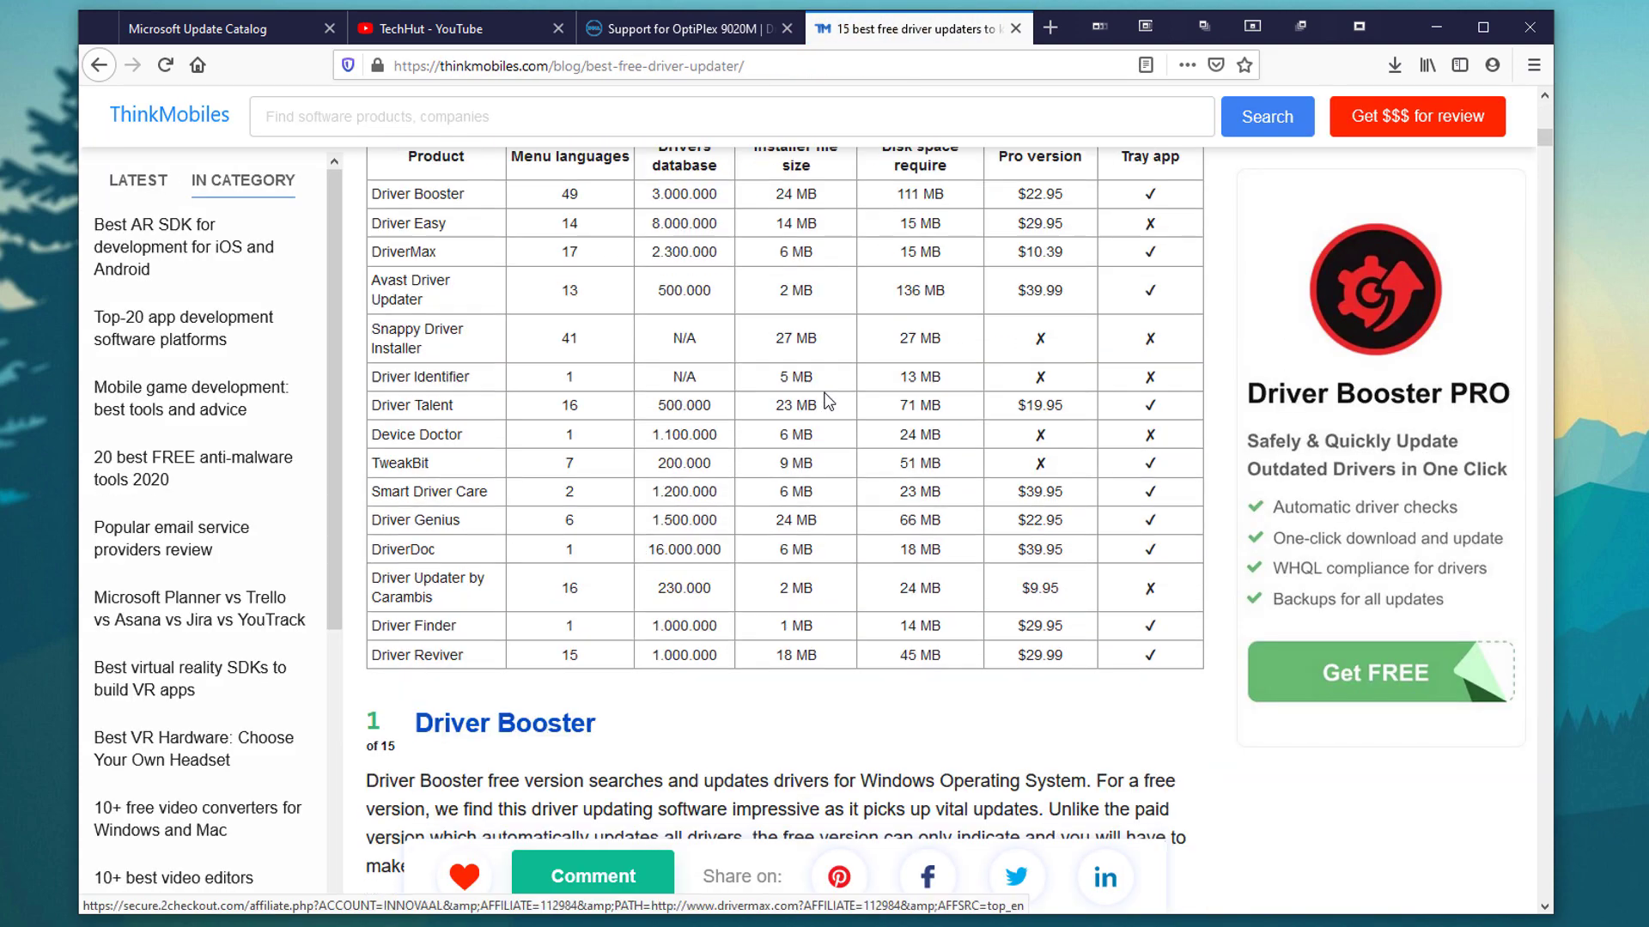
scroll(754, 383, up, 6)
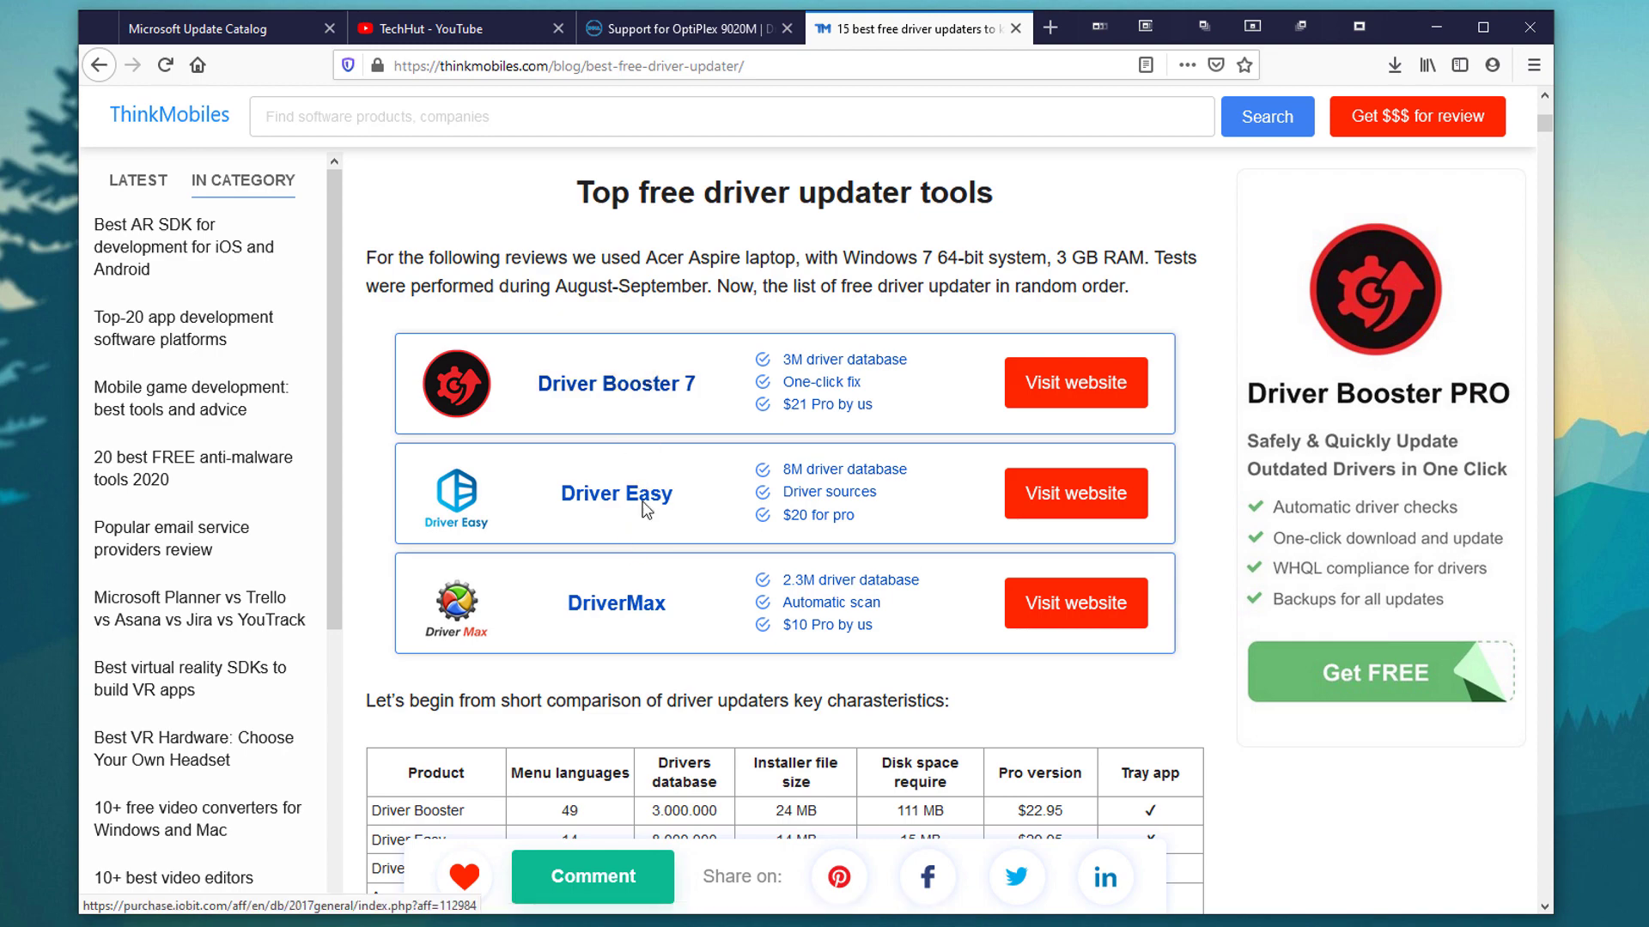
scroll(731, 634, down, 8)
scroll(536, 547, up, 2)
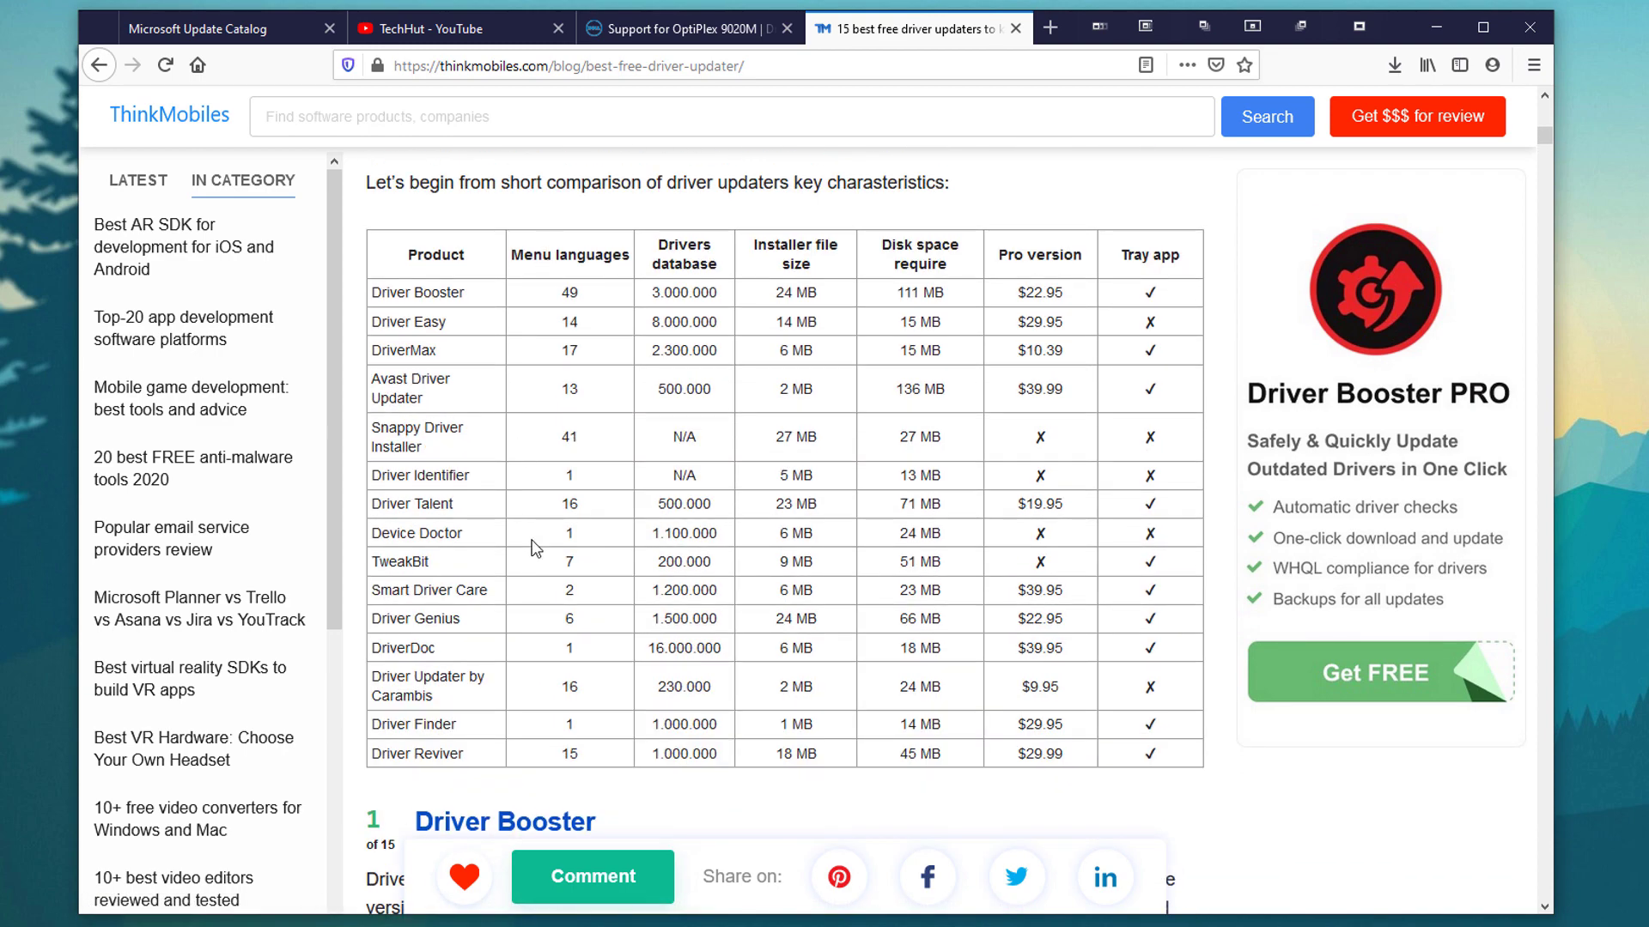
scroll(1154, 540, down, 18)
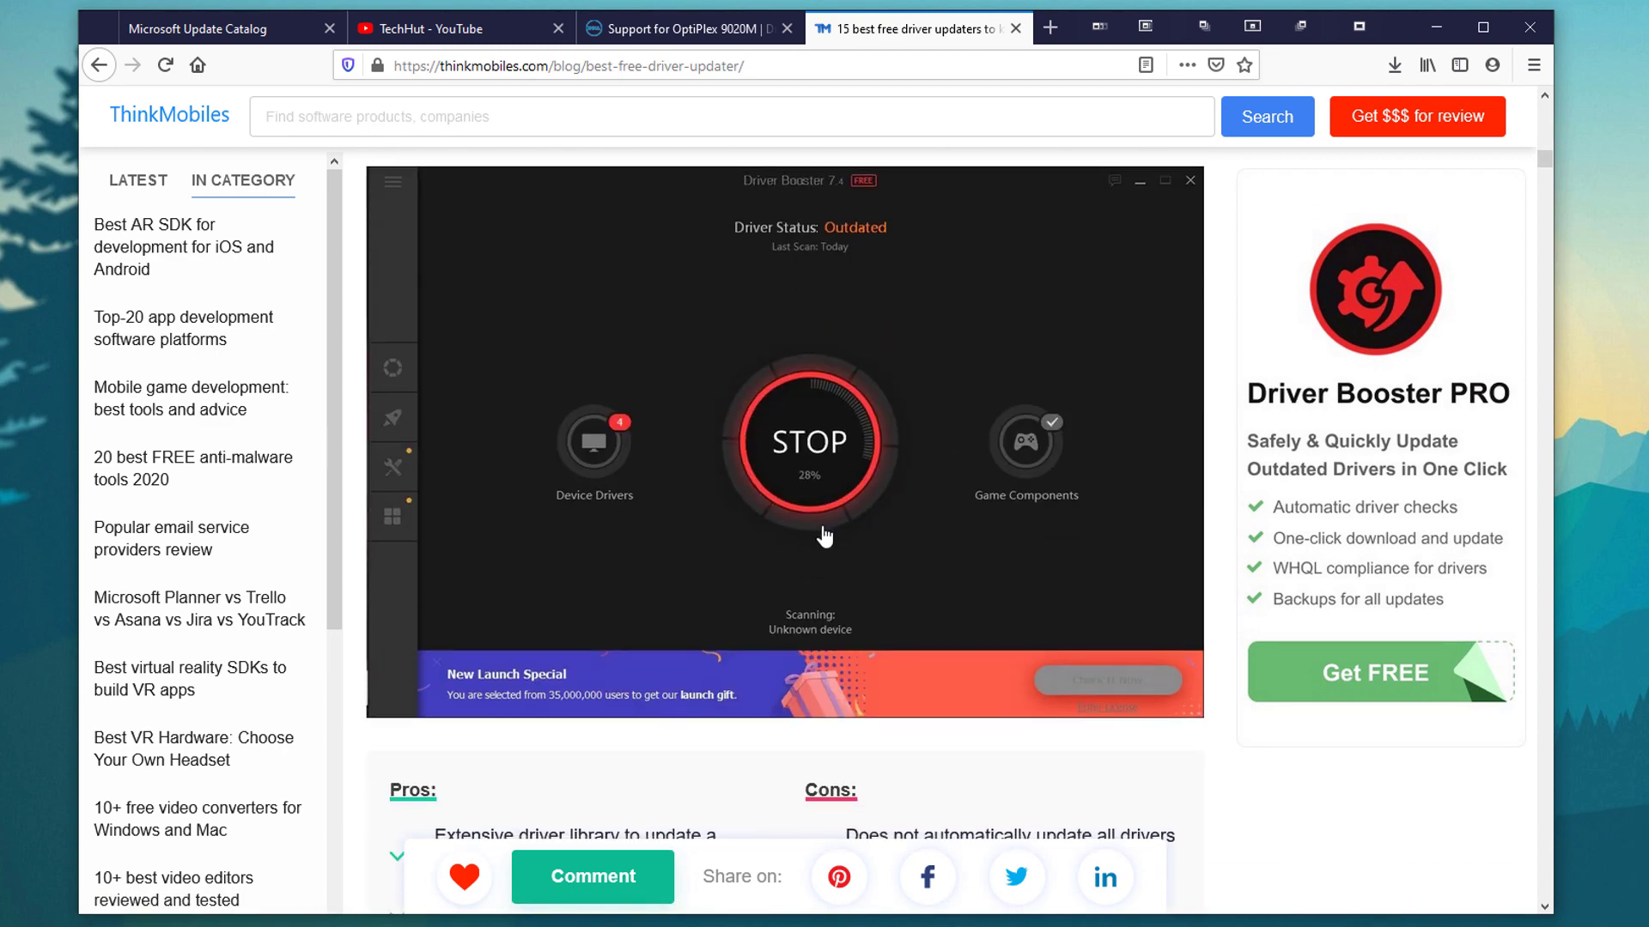
scroll(822, 534, down, 18)
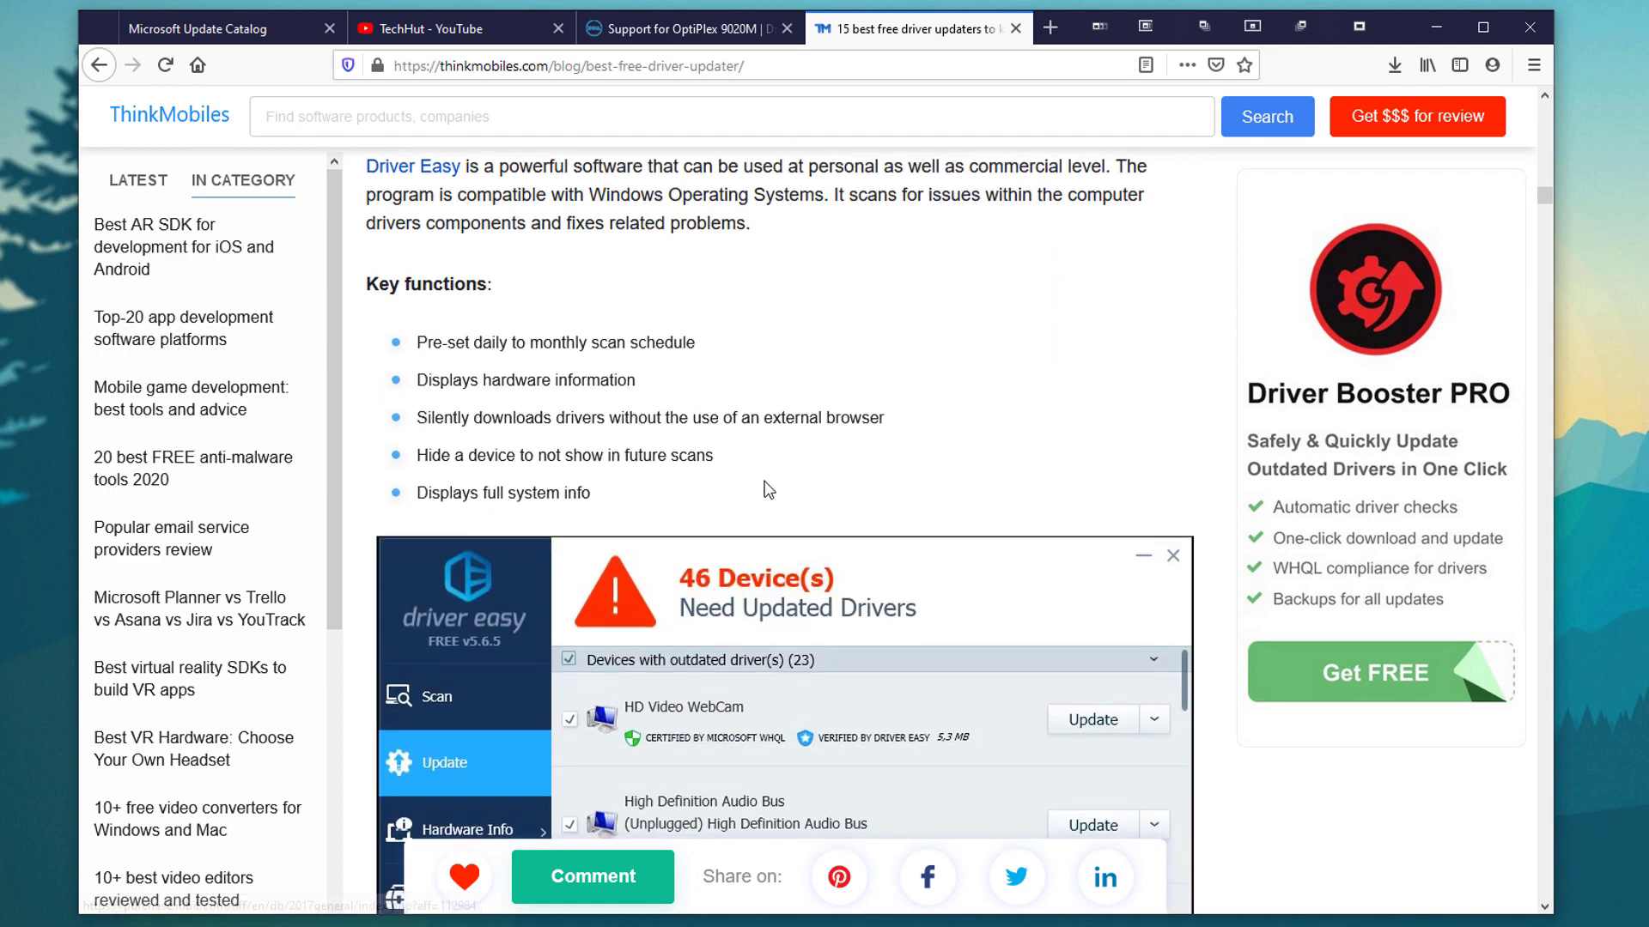
scroll(838, 453, up, 3)
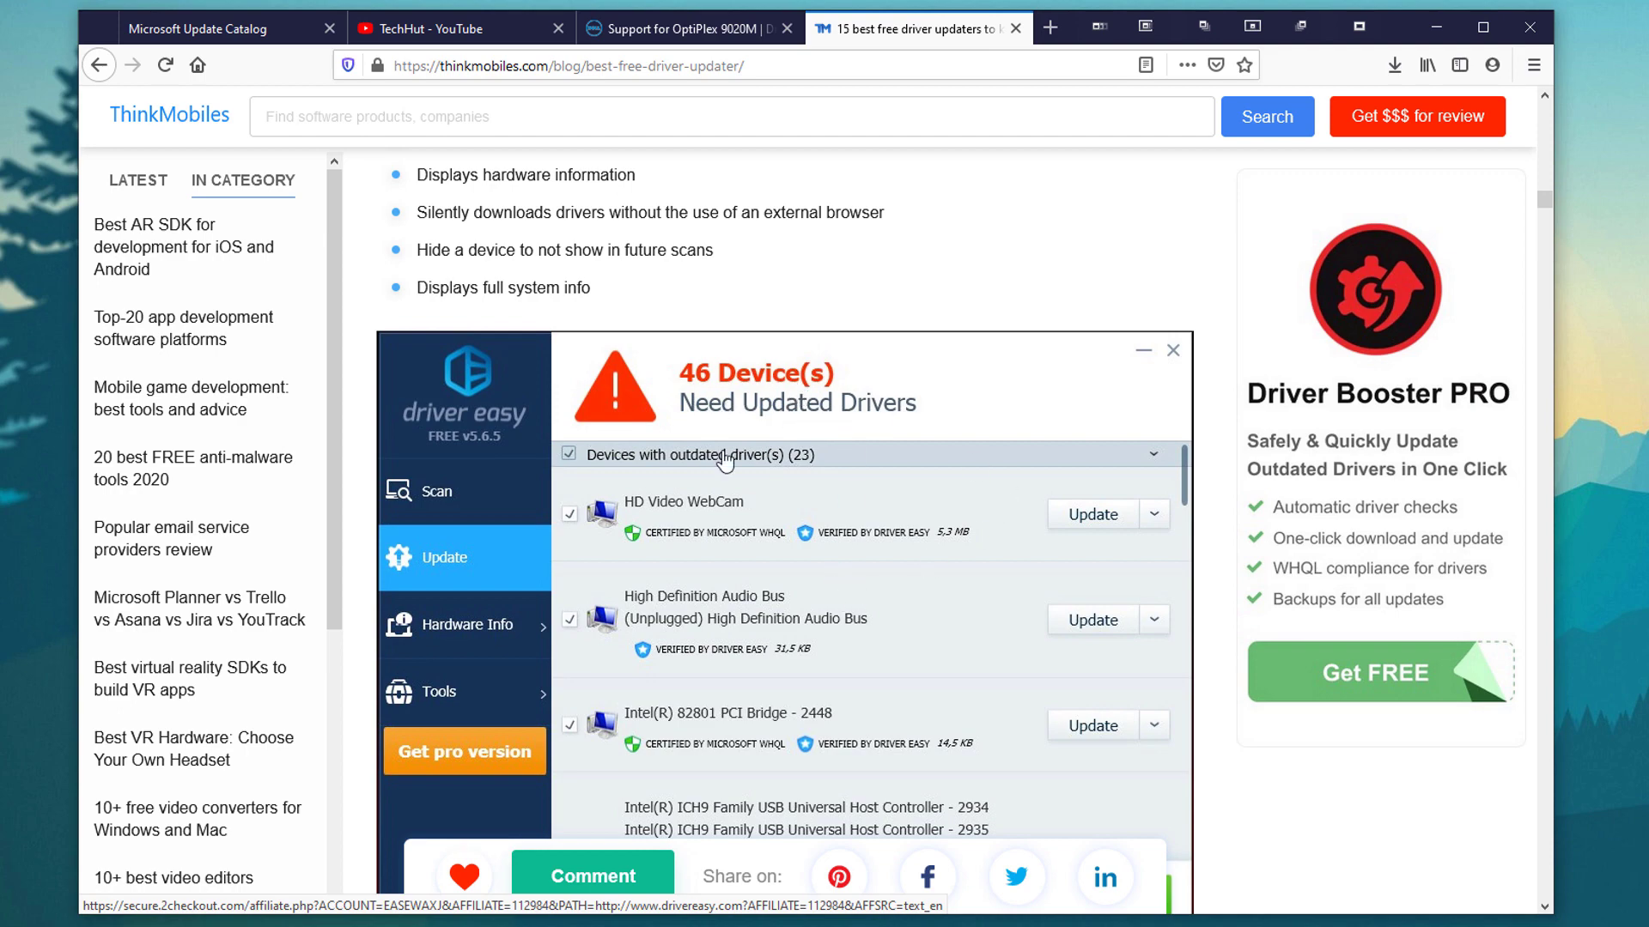
scroll(906, 451, down, 15)
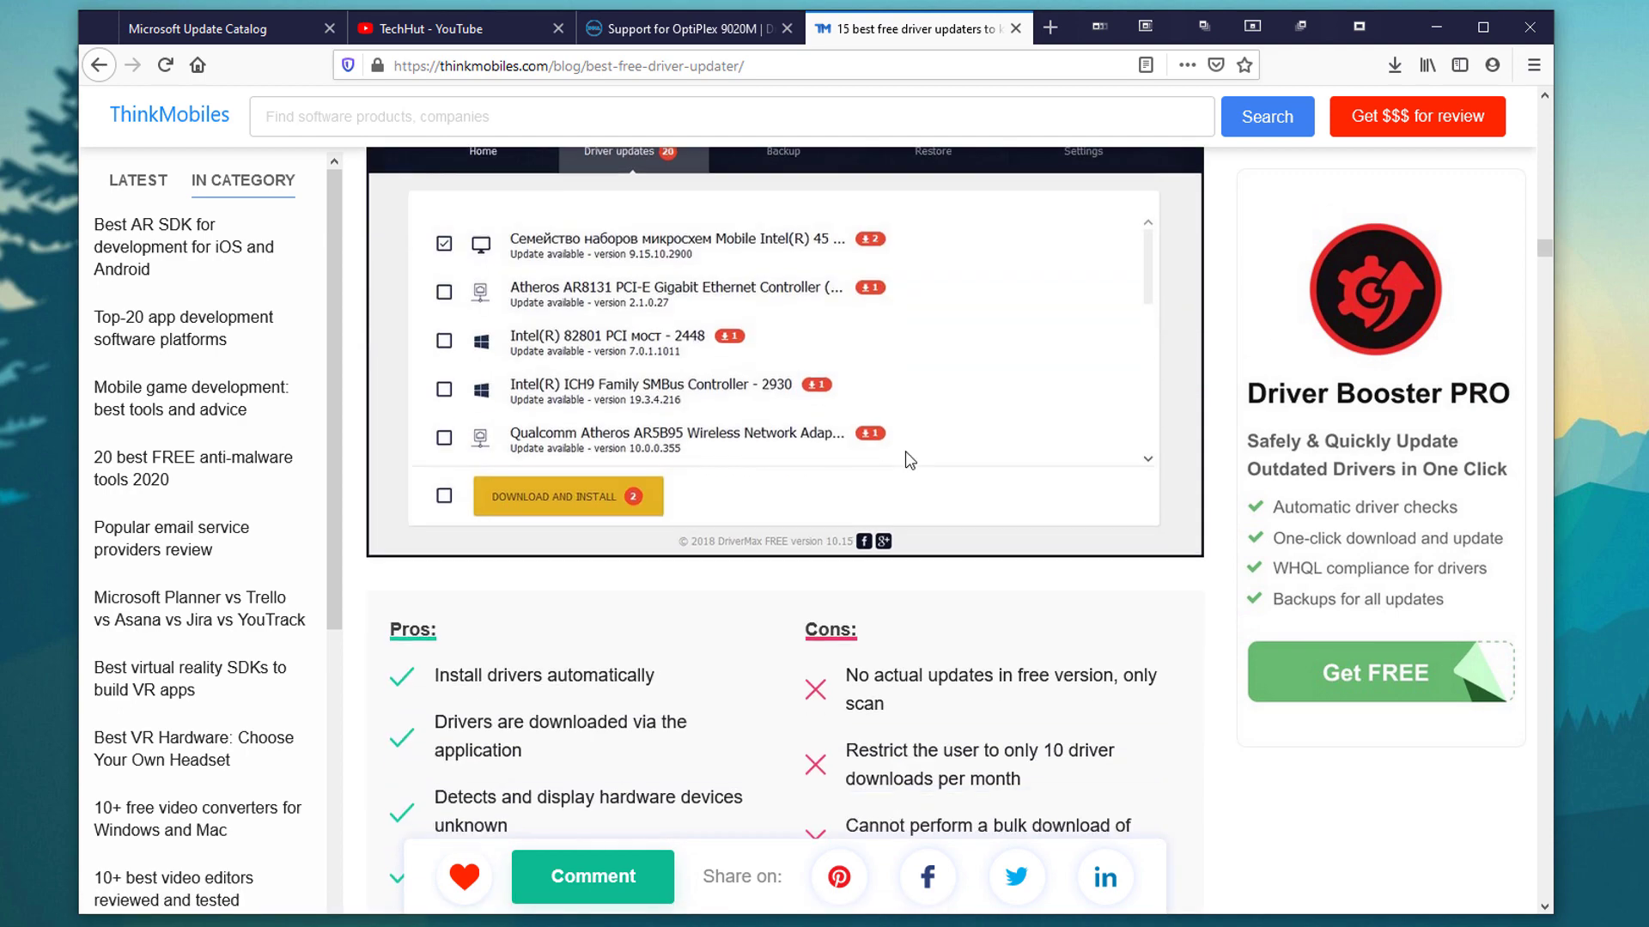
scroll(905, 451, down, 6)
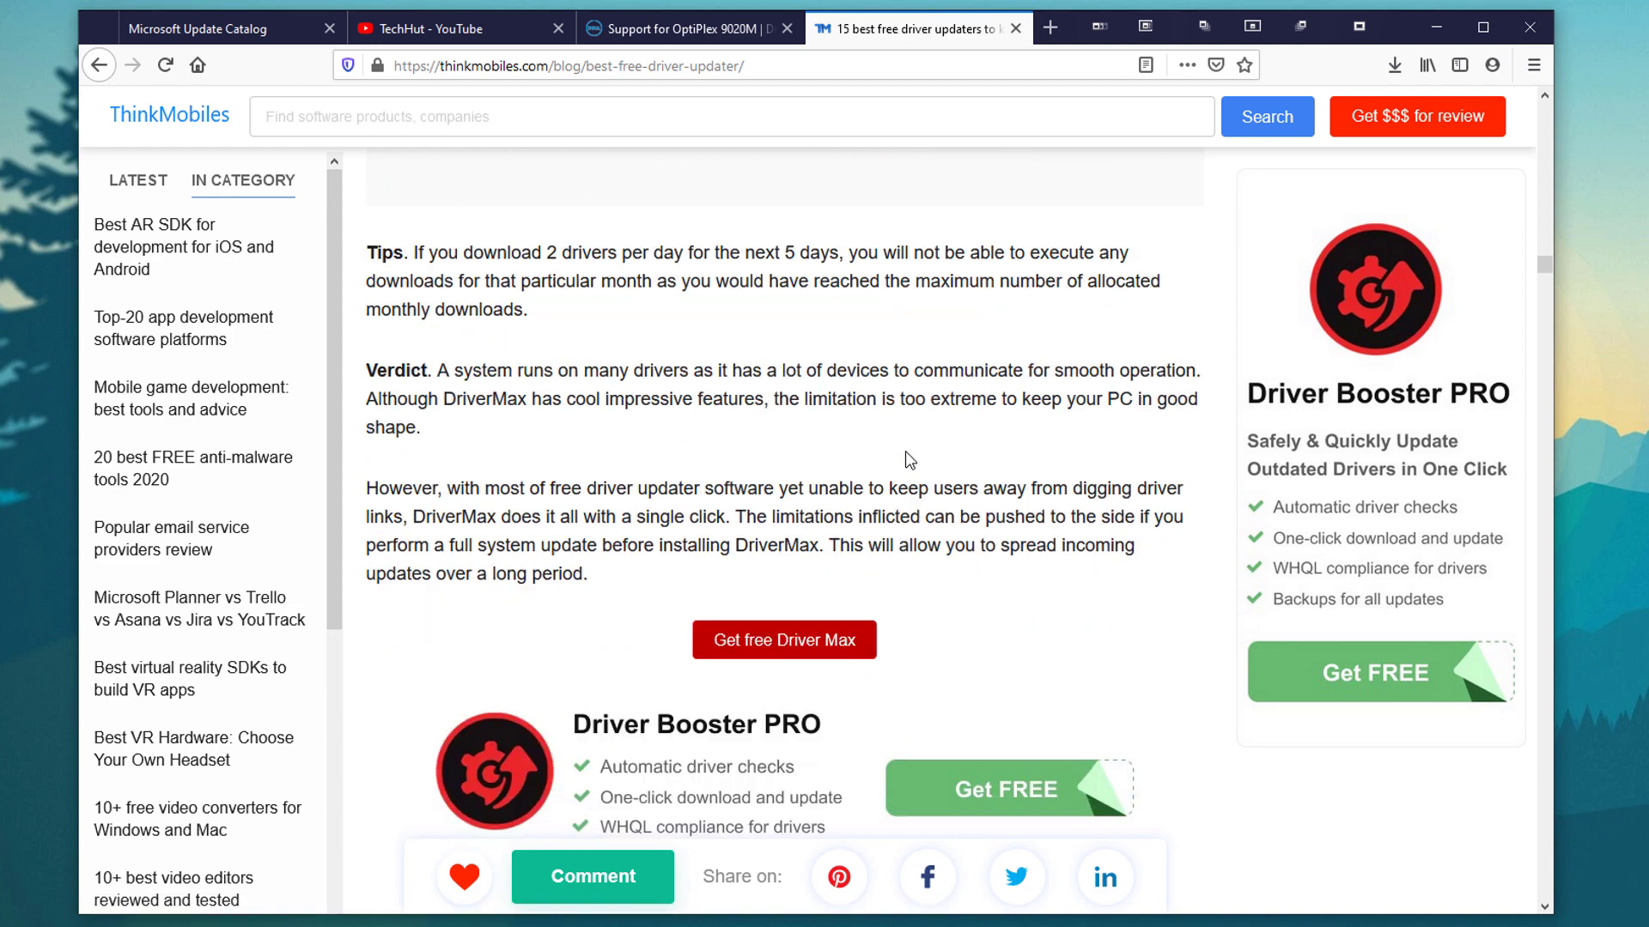
scroll(905, 451, down, 15)
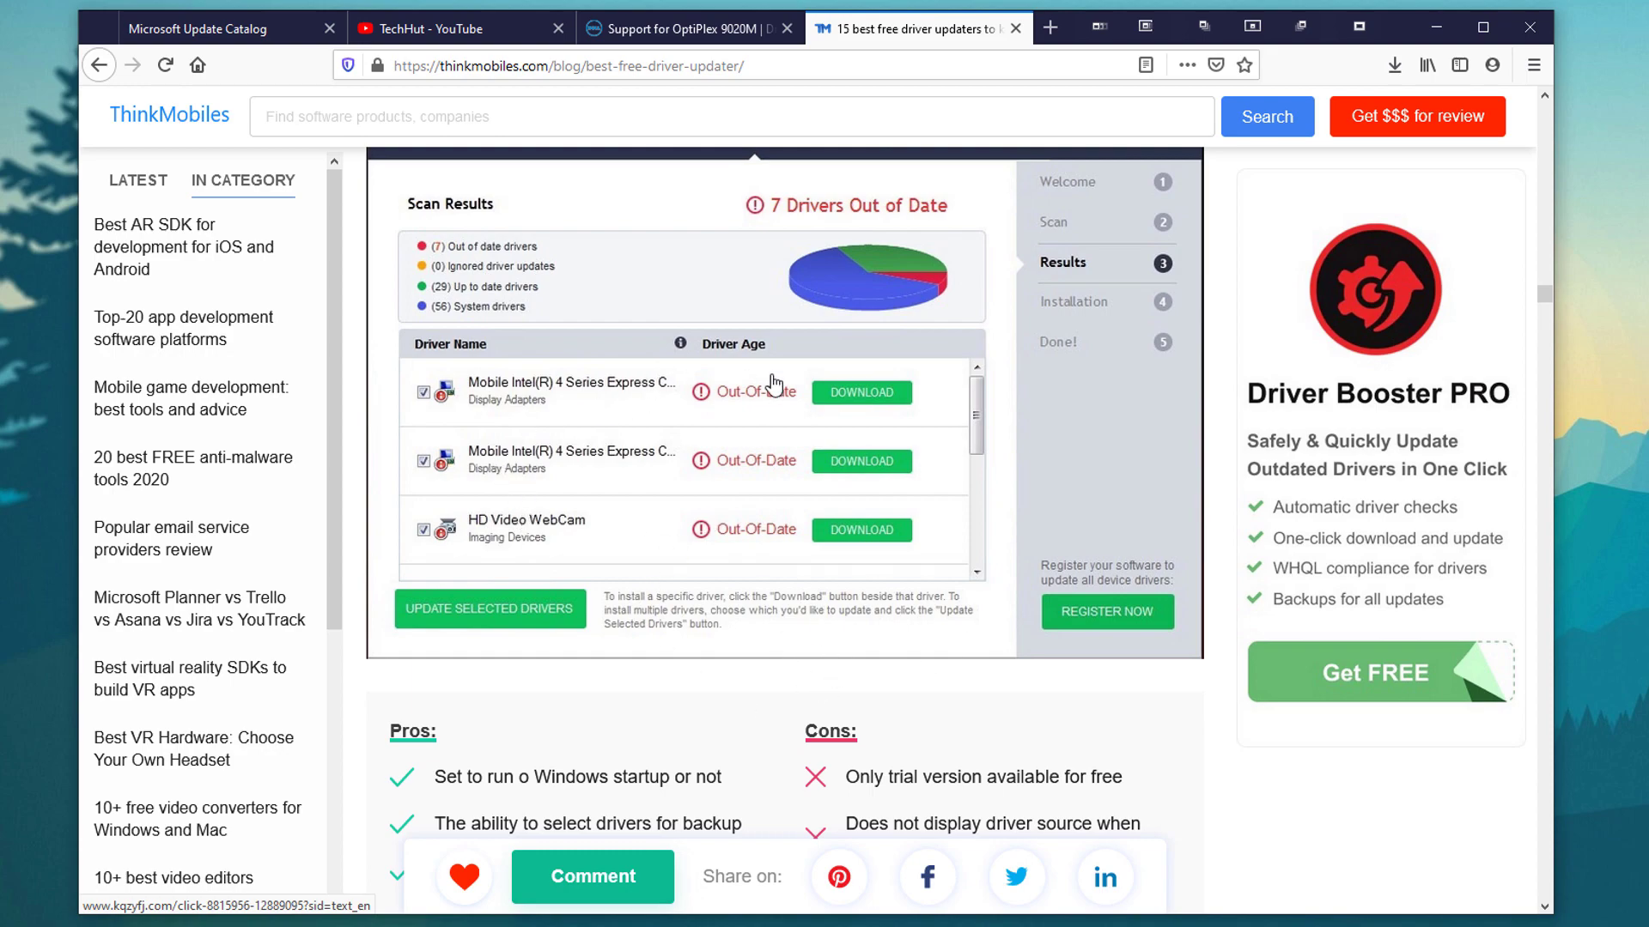
scroll(874, 418, down, 6)
scroll(874, 418, down, 15)
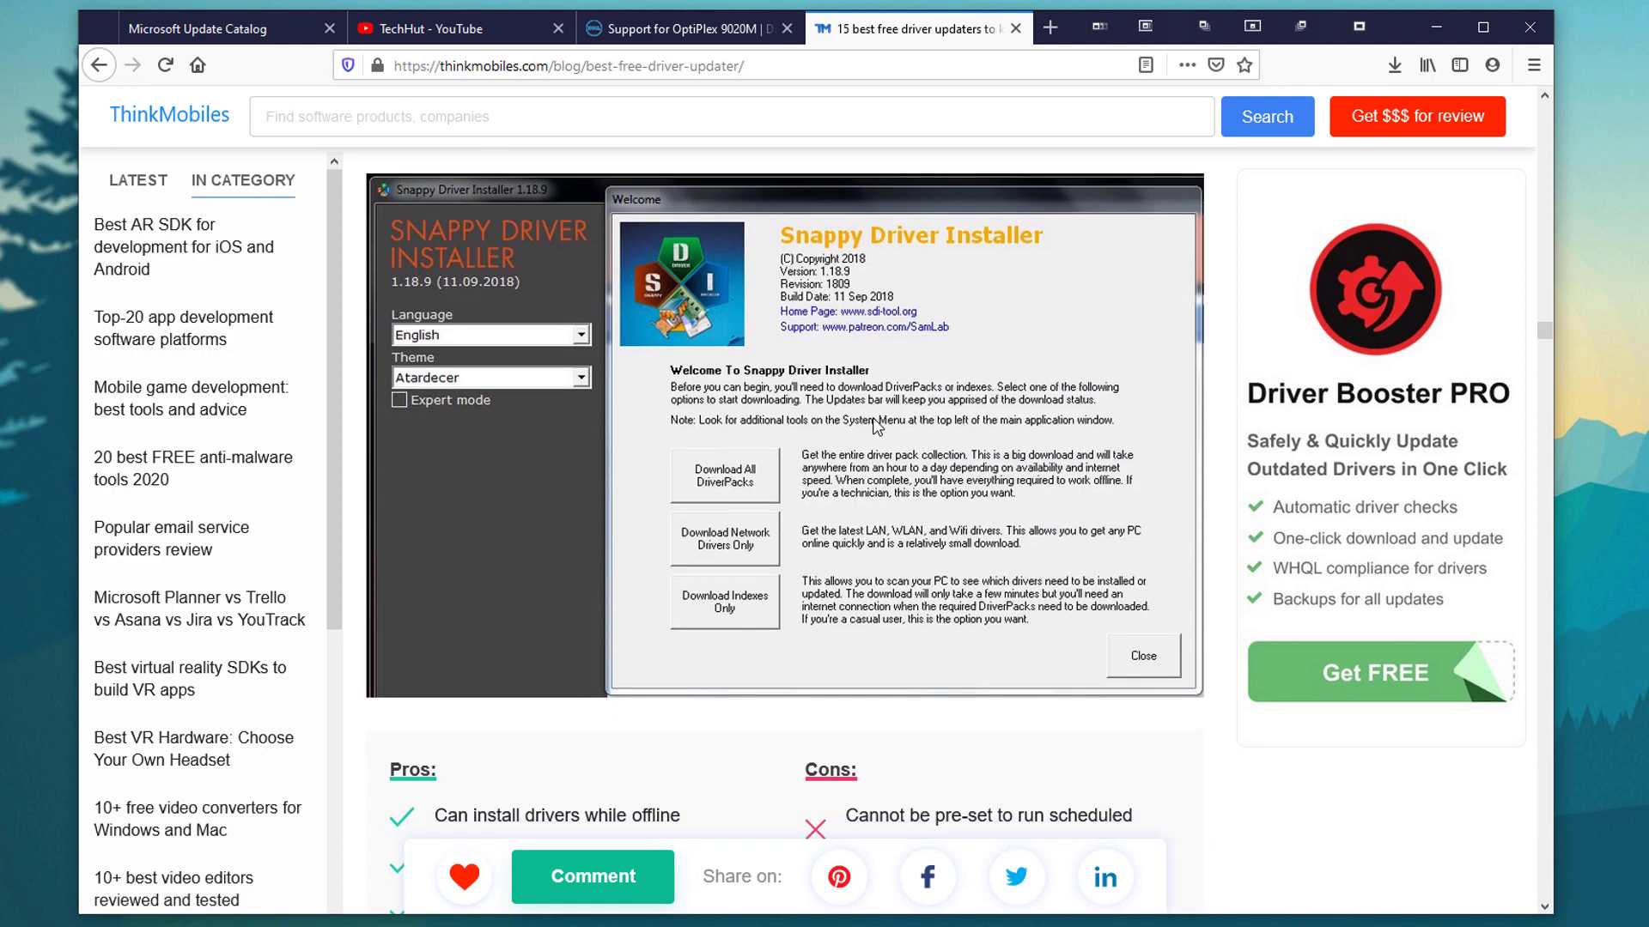
scroll(876, 410, up, 15)
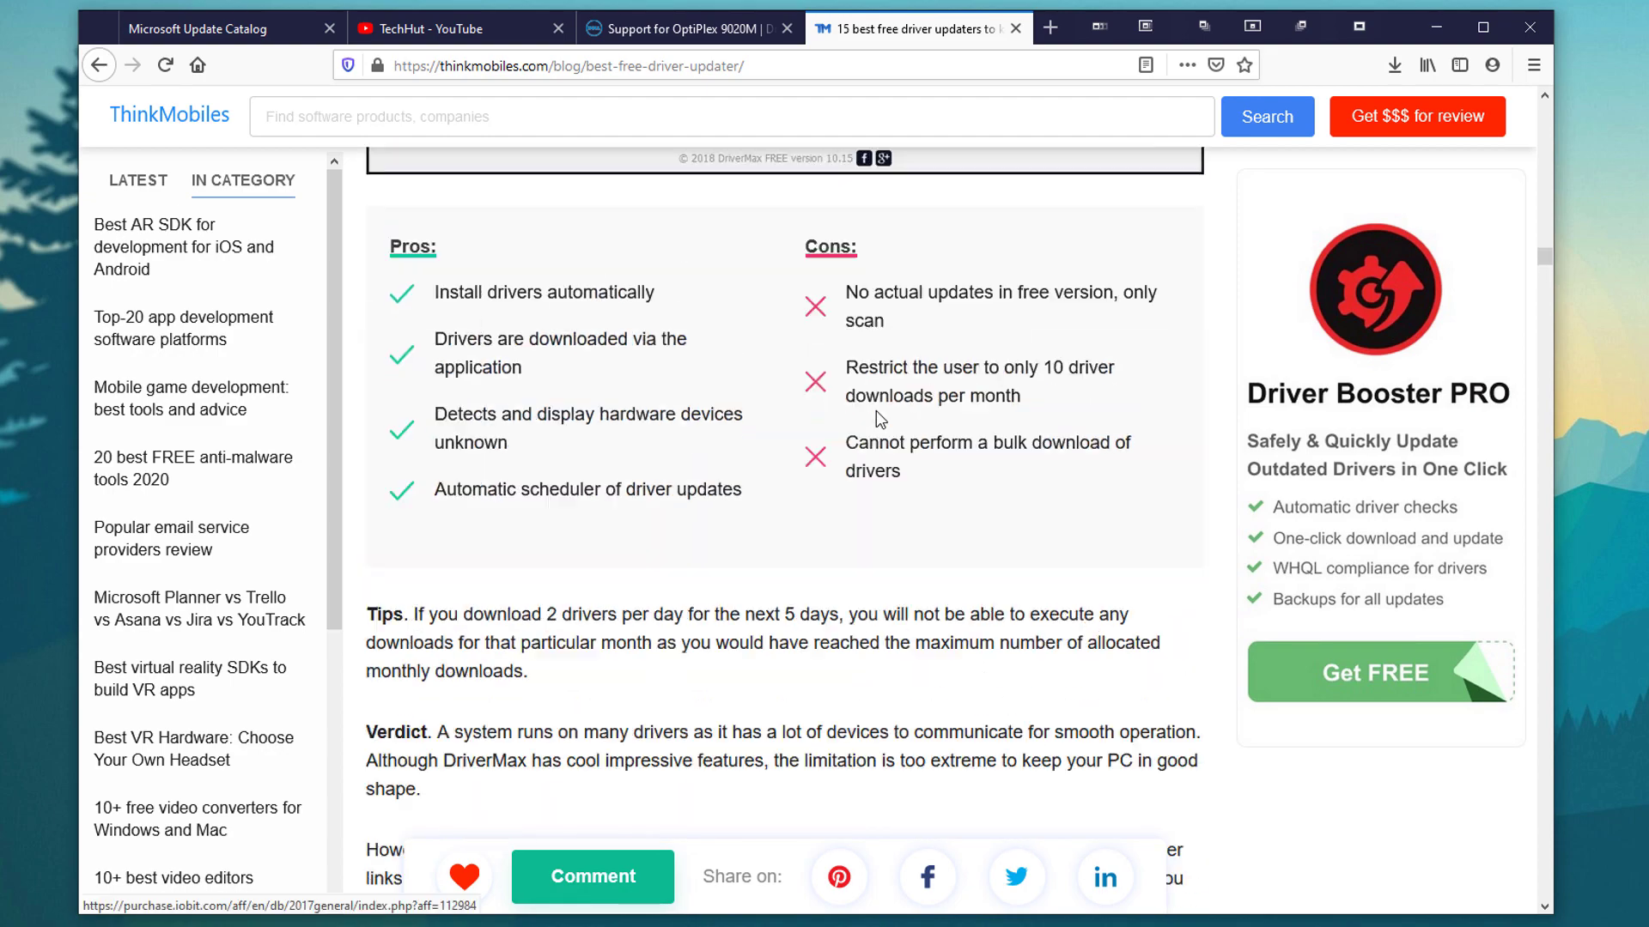
click(1015, 30)
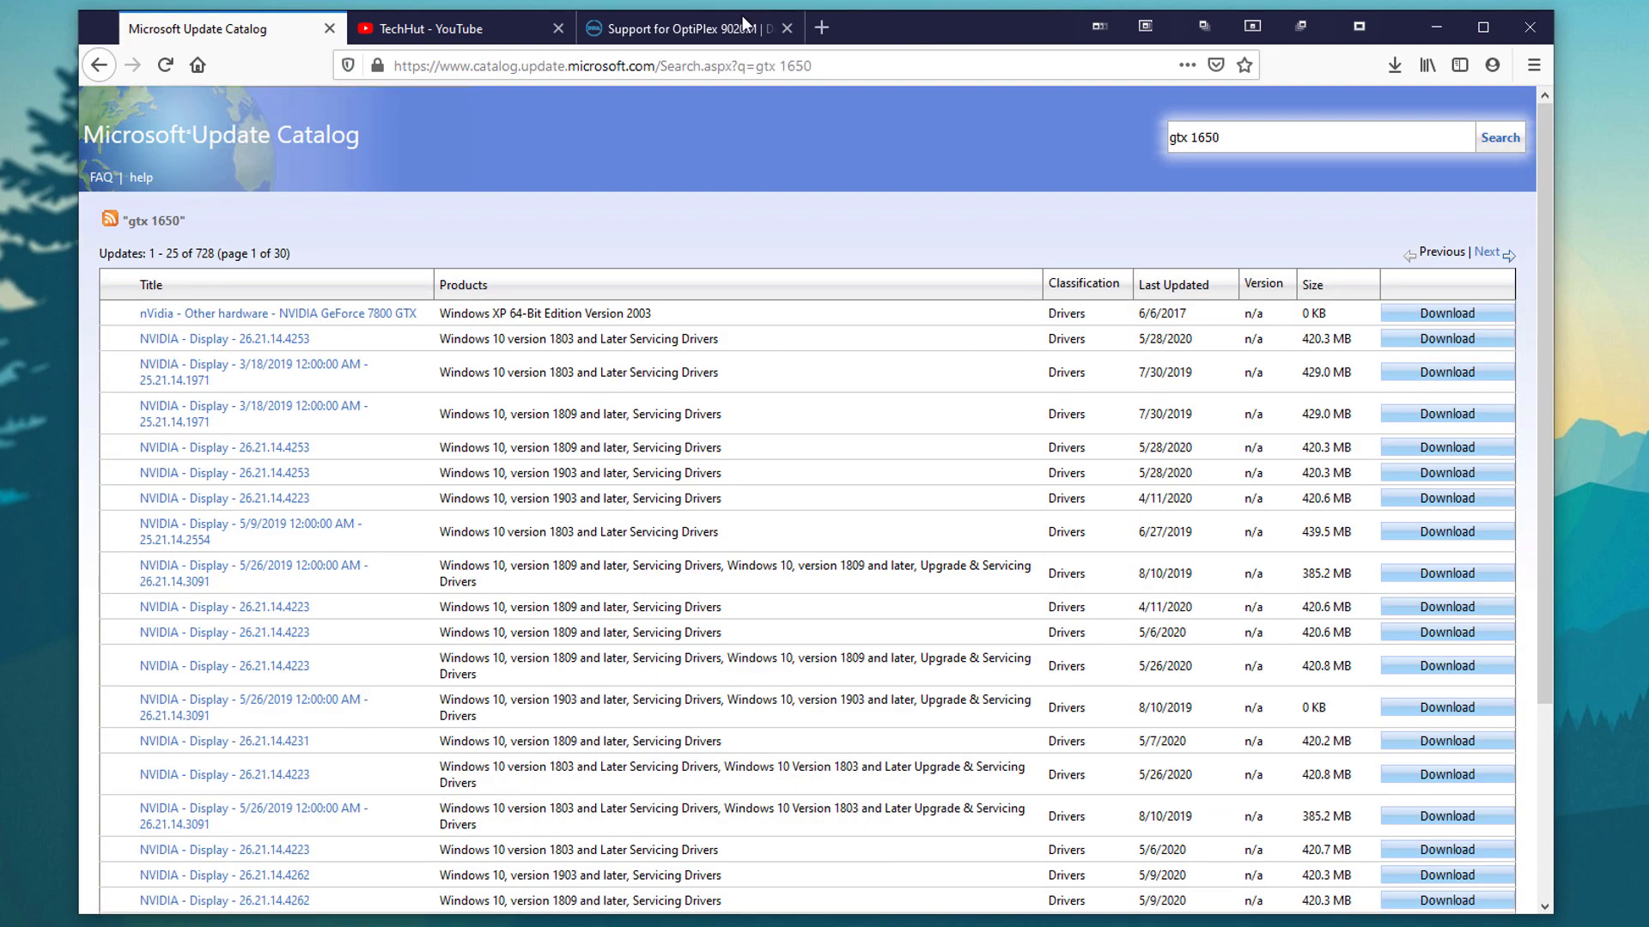